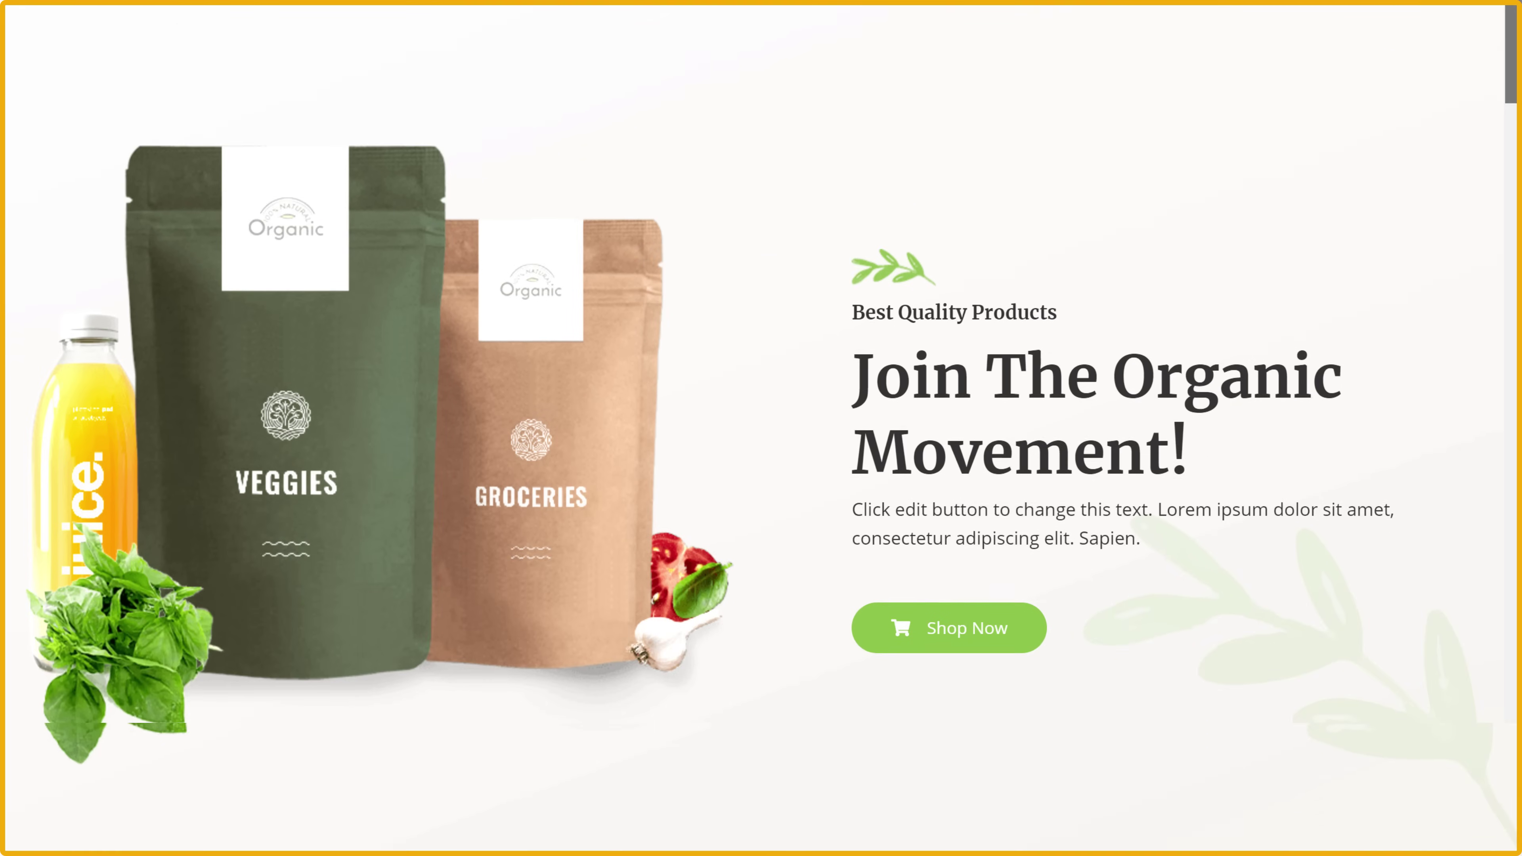
{"action": "scroll", "coordinate": [761, 428], "scroll_direction": "down", "scroll_amount": 8}
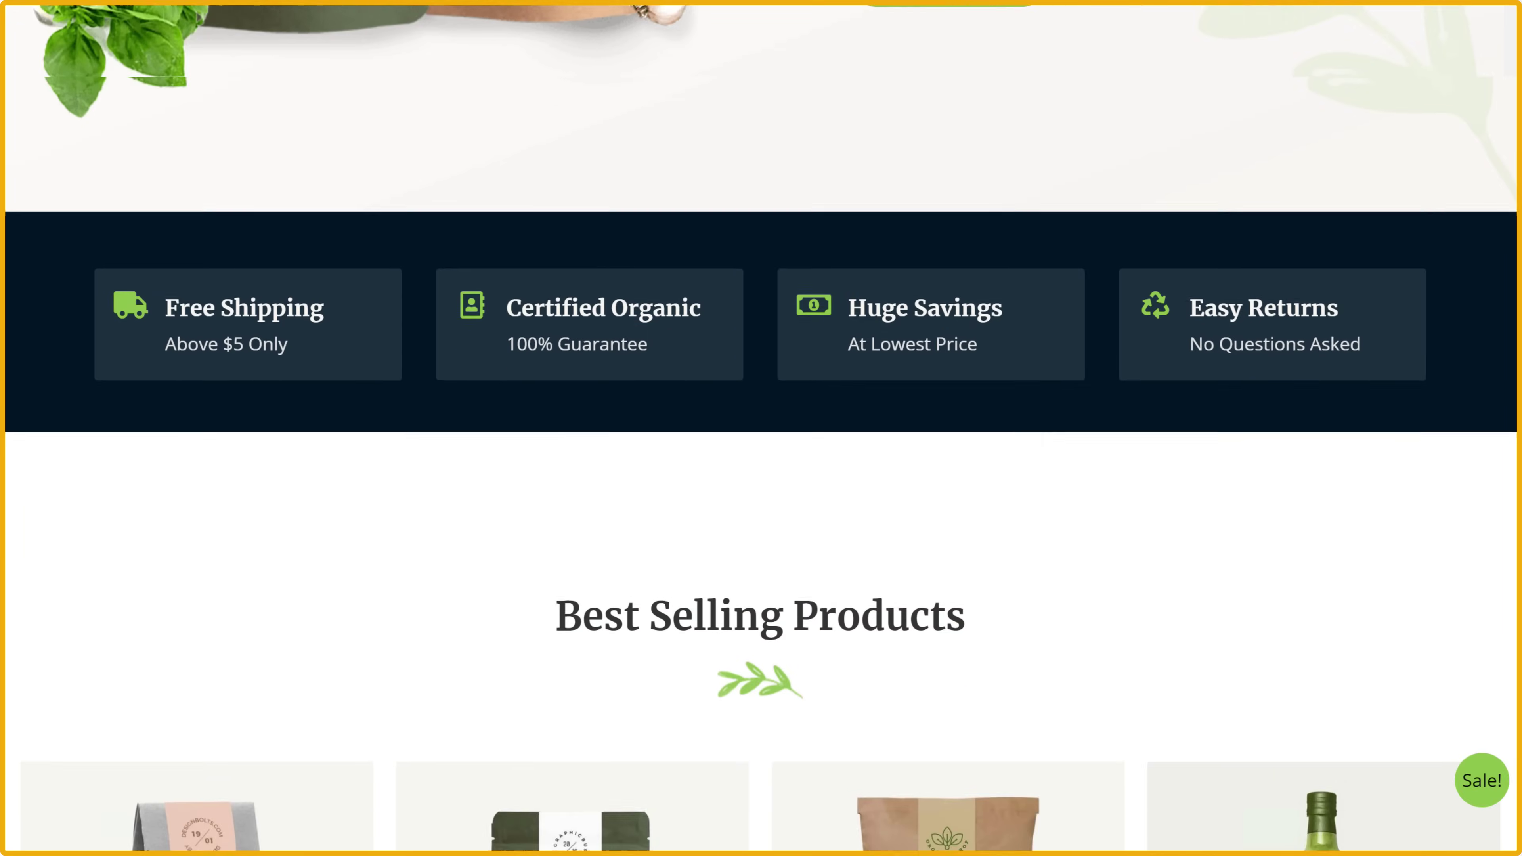
{"action": "scroll", "coordinate": [761, 428], "scroll_direction": "down", "scroll_amount": 15}
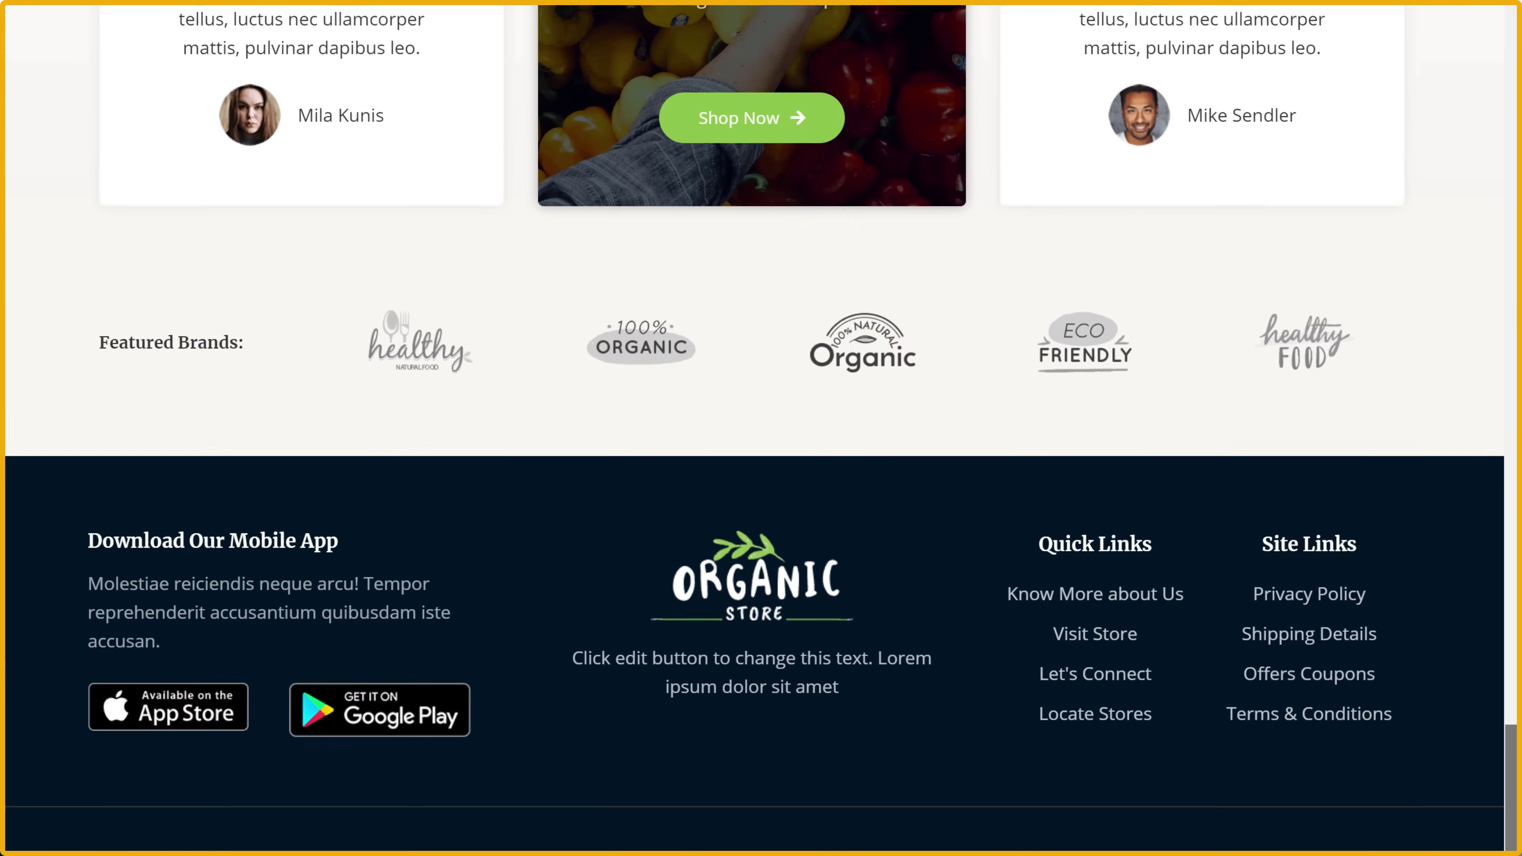
{"action": "scroll", "coordinate": [761, 428], "scroll_direction": "down", "scroll_amount": 3}
{"action": "scroll", "coordinate": [761, 428], "scroll_direction": "up", "scroll_amount": 15}
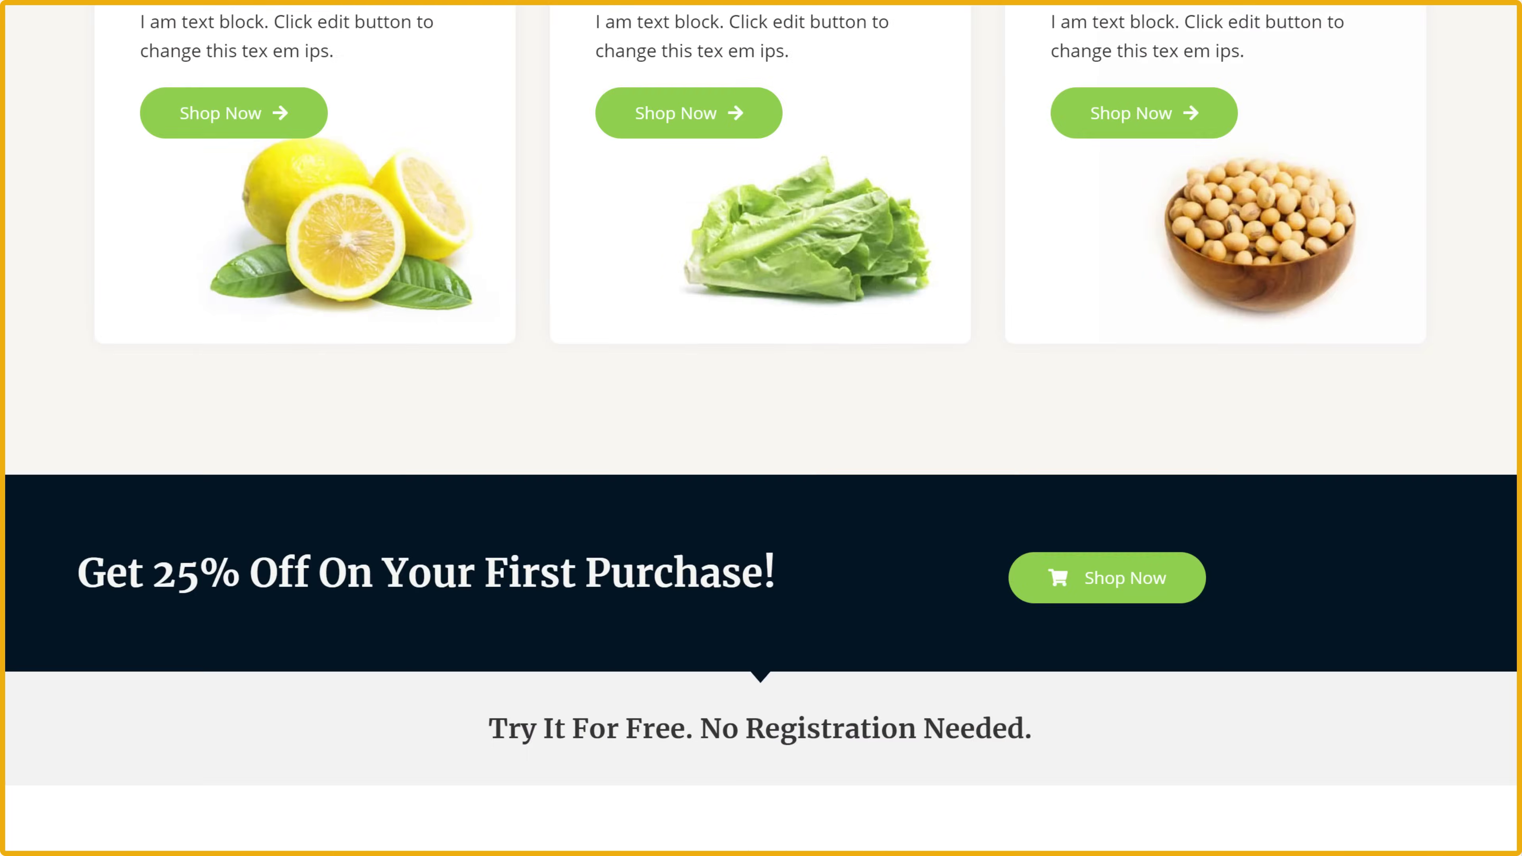
{"action": "scroll", "coordinate": [760, 428], "scroll_direction": "up", "scroll_amount": 12}
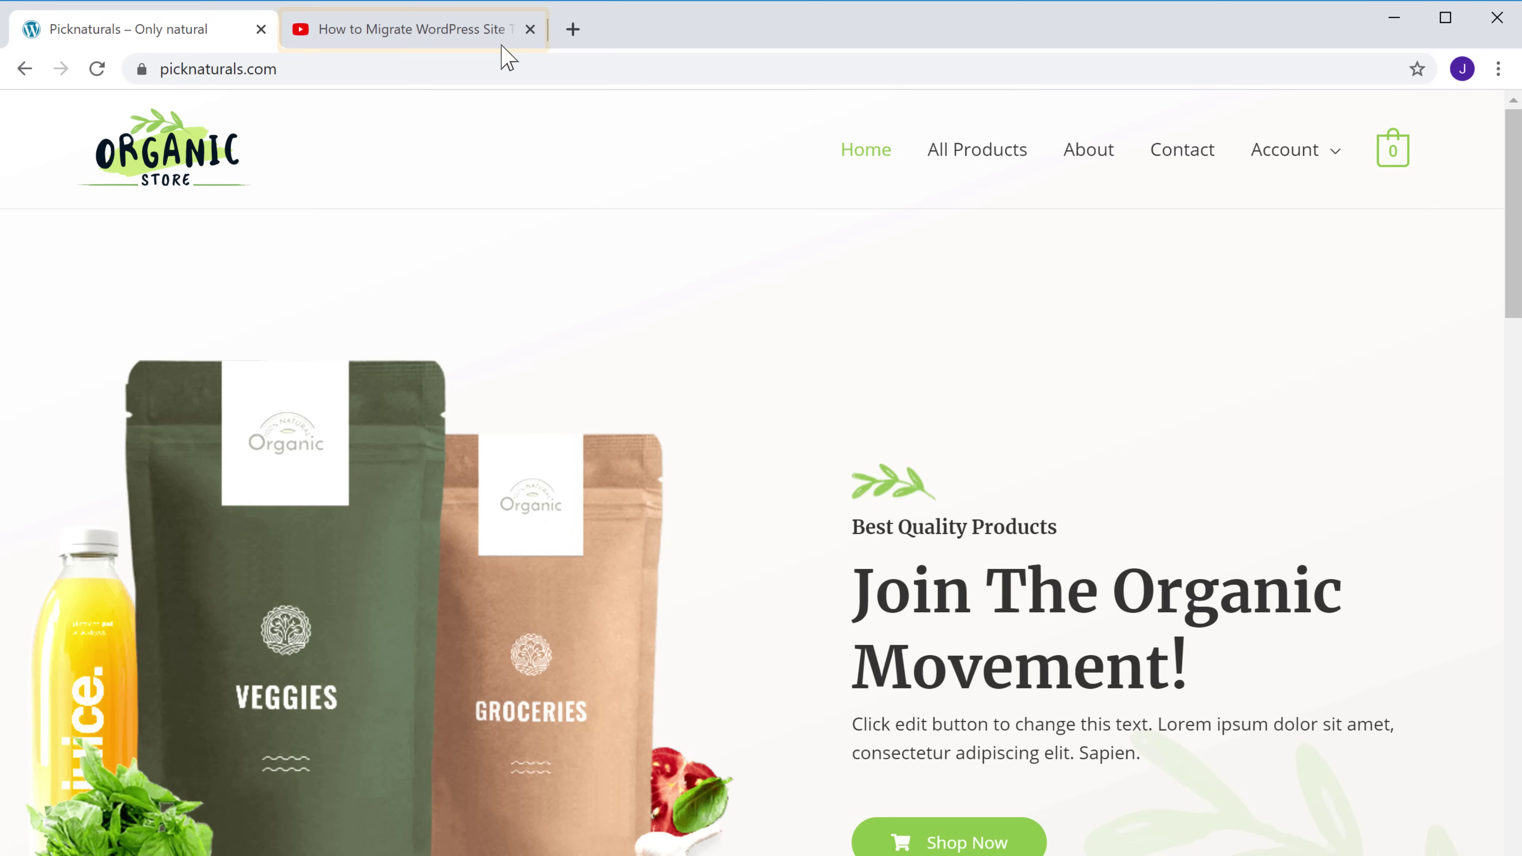
From the YouTube tutorial description, open websitelearners.com/hosting-finder in a new tab
{"action": "left_click", "coordinate": [455, 40]}
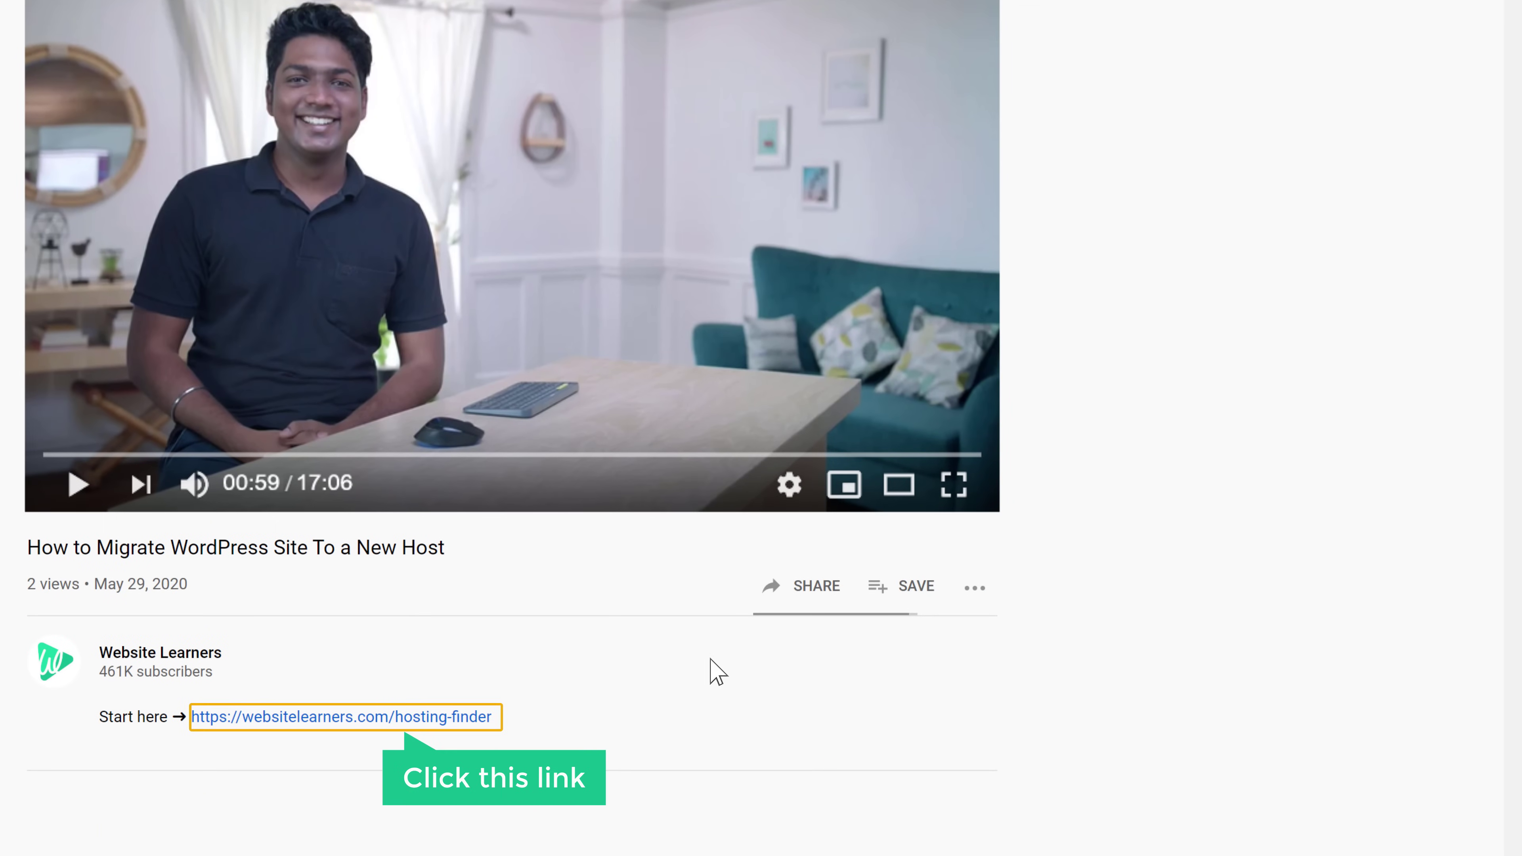
{"action": "left_click", "coordinate": [287, 727]}
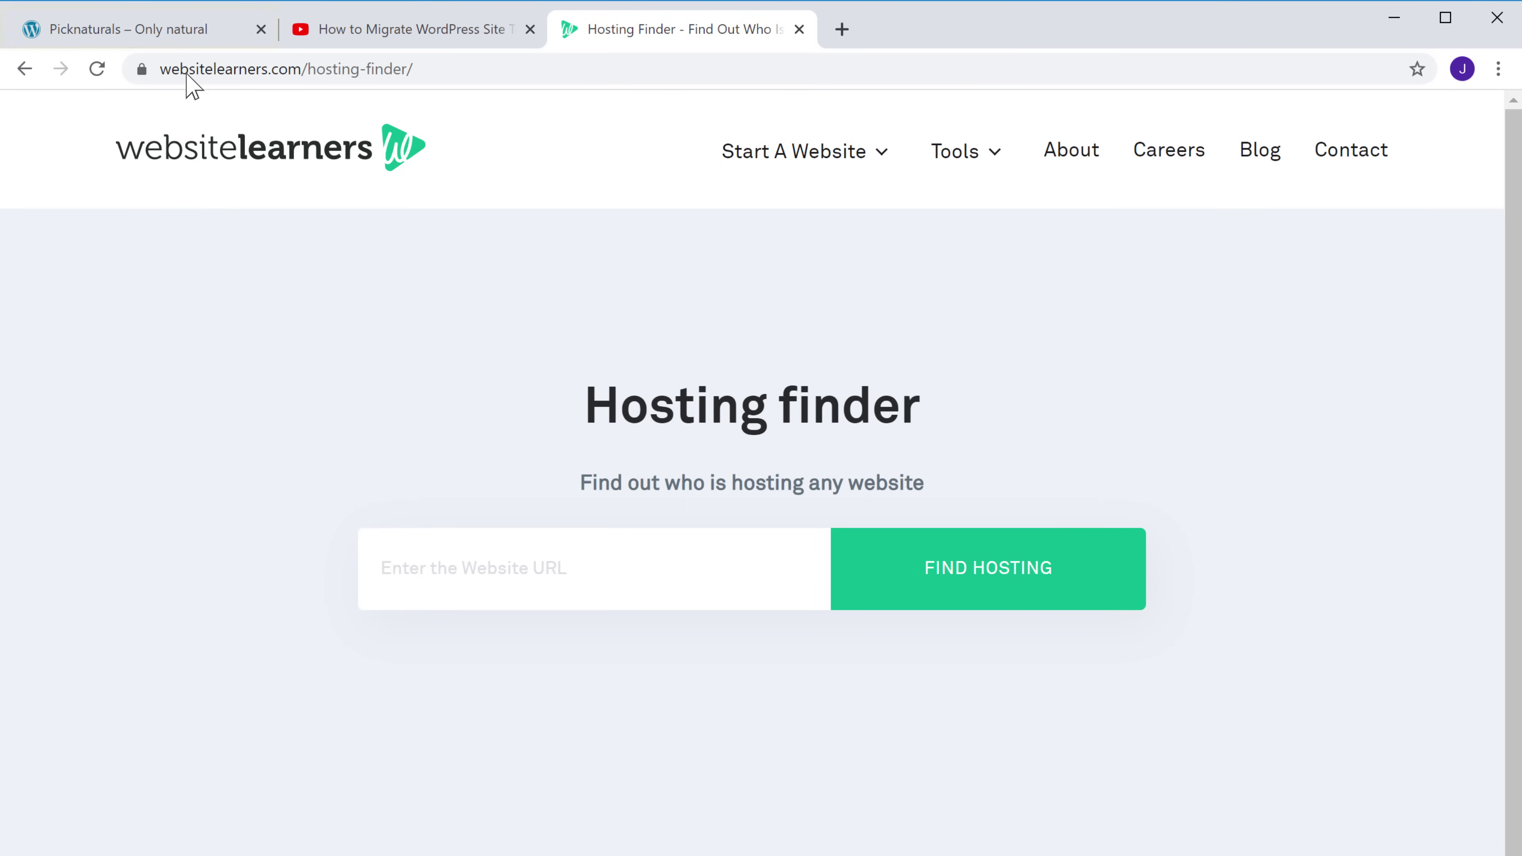
Paste picknaturals.com's address into Hosting Finder and look it up, showing Godaddy hosts it
{"action": "left_click", "coordinate": [157, 32]}
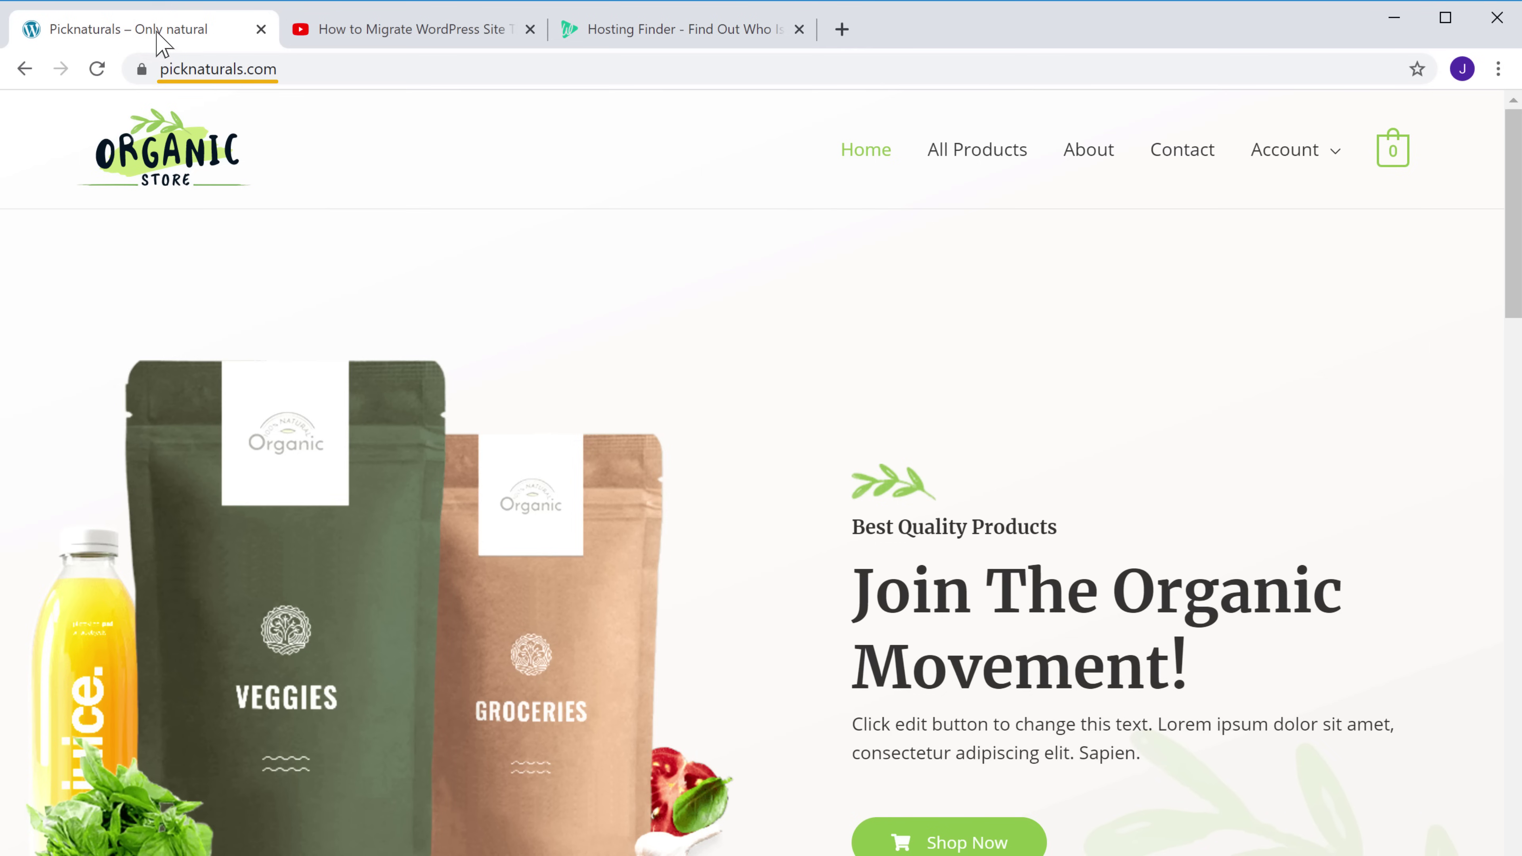
{"action": "right_click", "coordinate": [286, 68]}
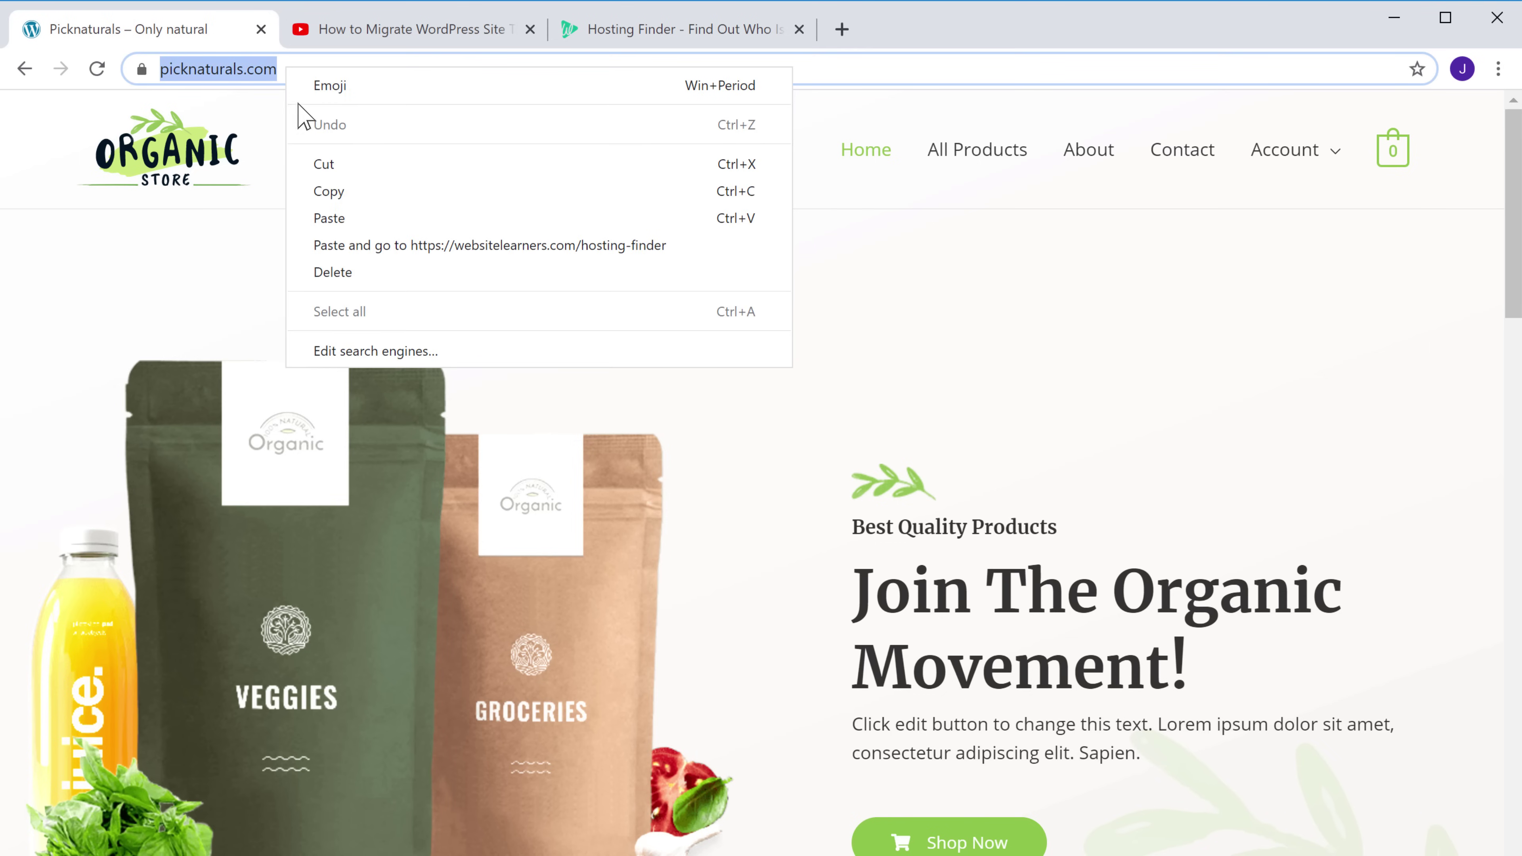
{"action": "left_click", "coordinate": [326, 192]}
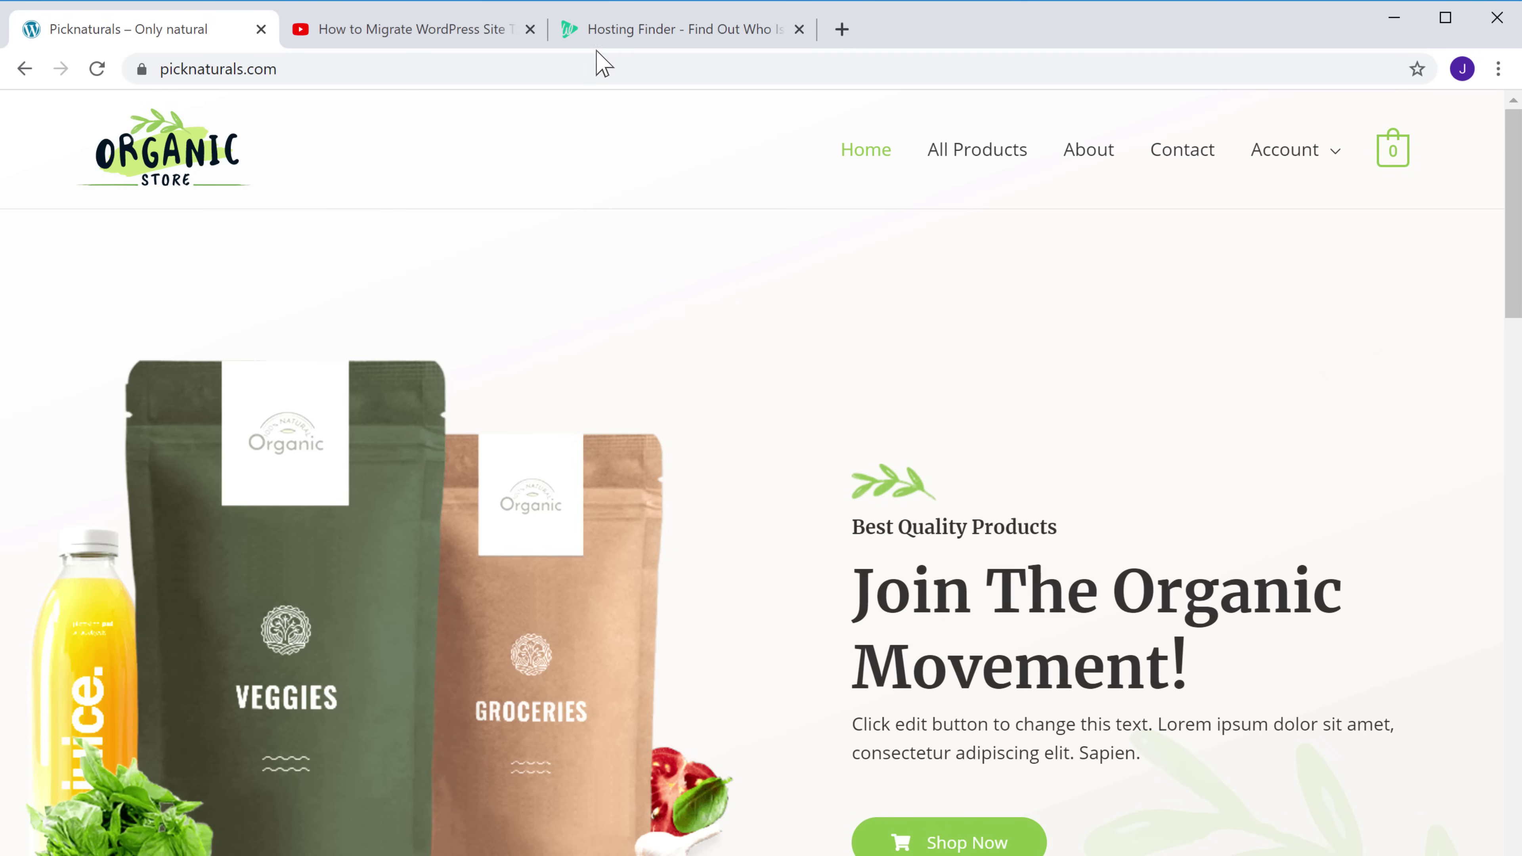
{"action": "left_click", "coordinate": [626, 48]}
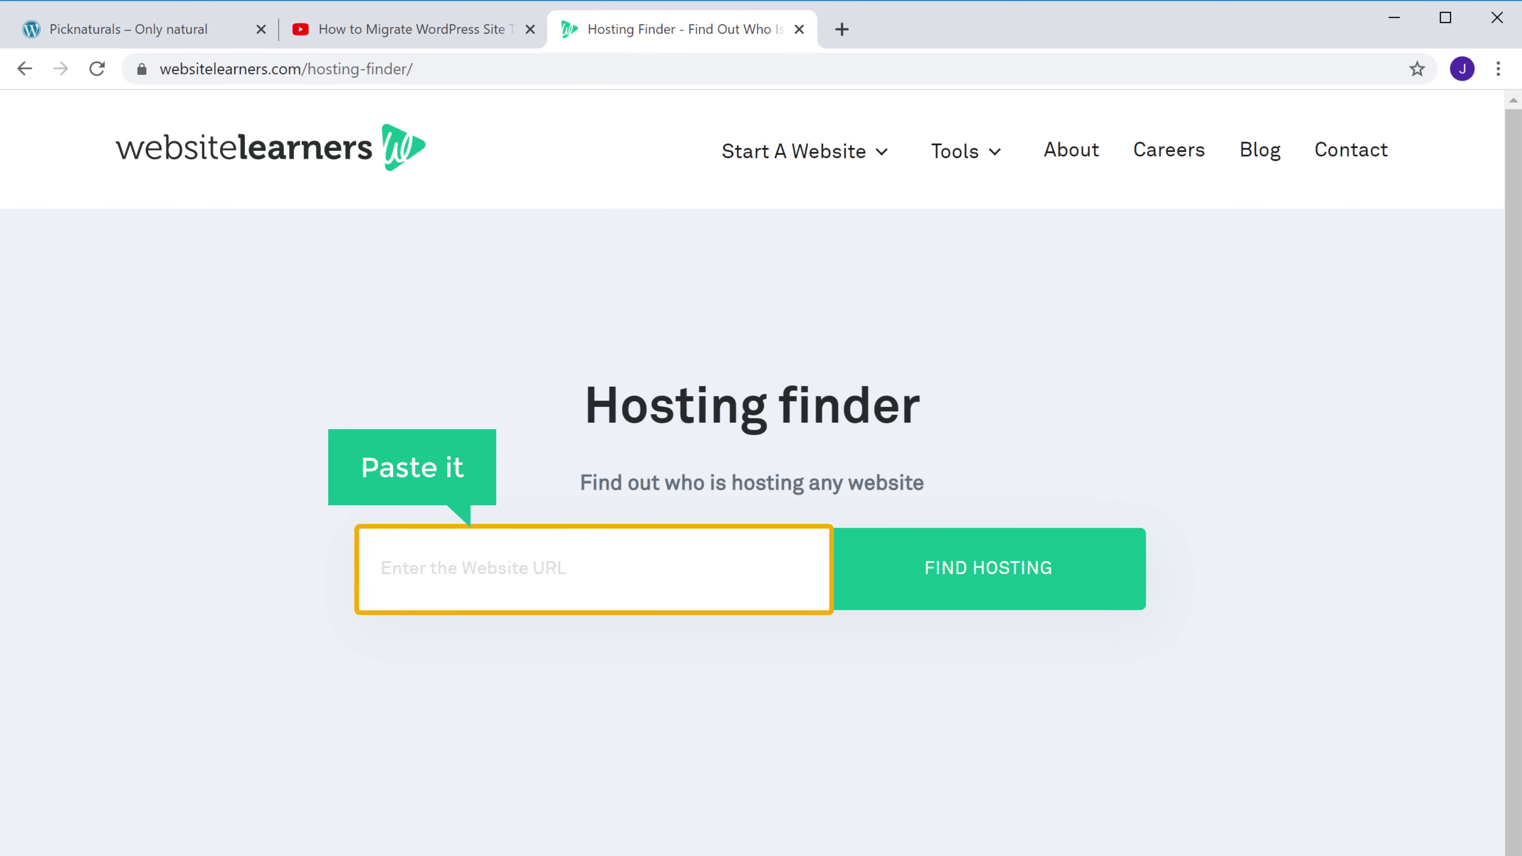
{"action": "right_click", "coordinate": [595, 571]}
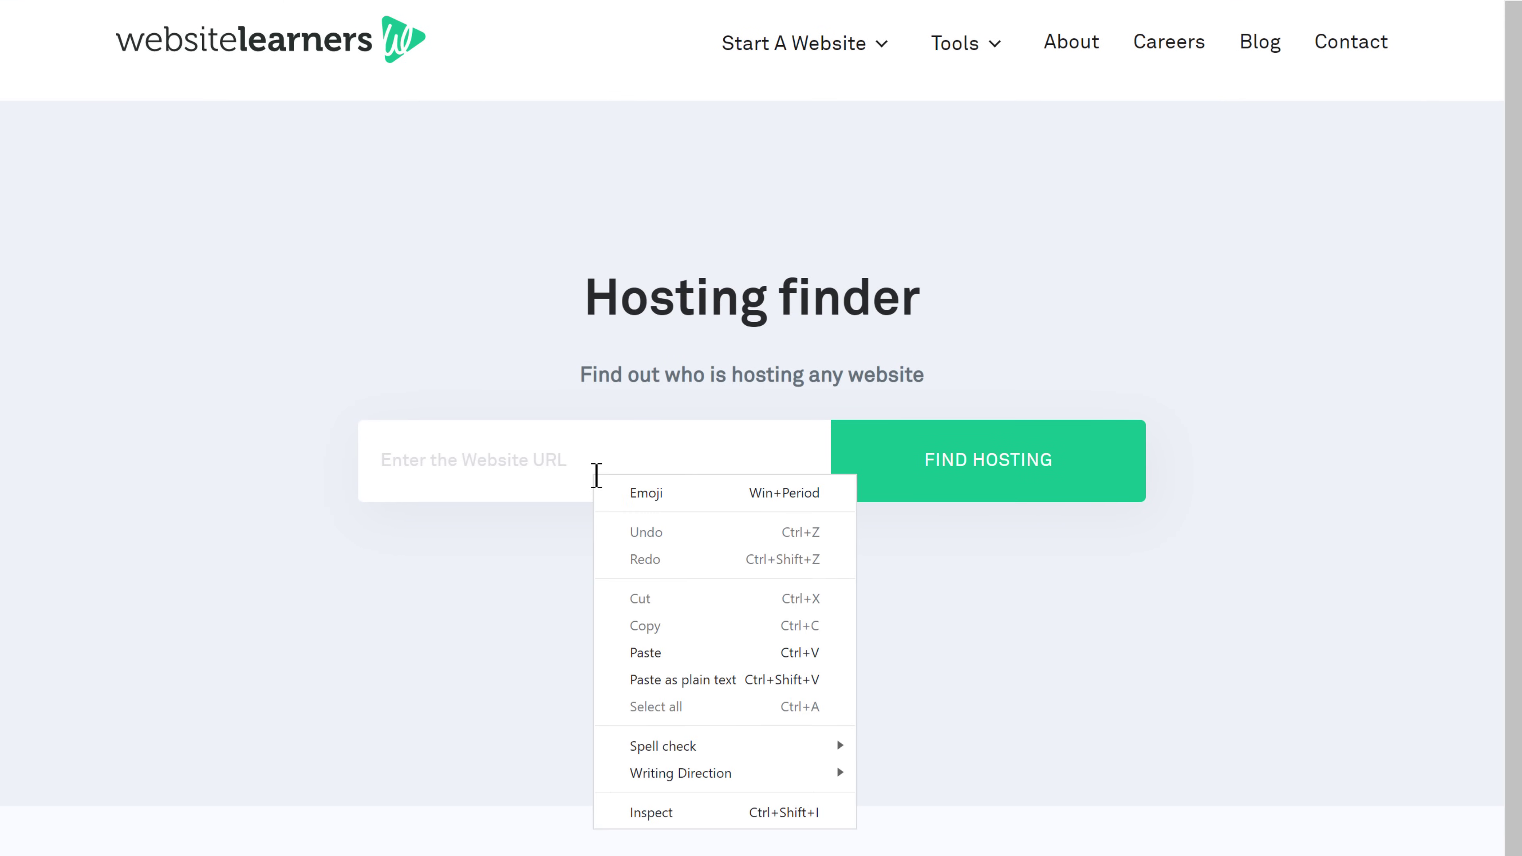
{"action": "left_click", "coordinate": [637, 658]}
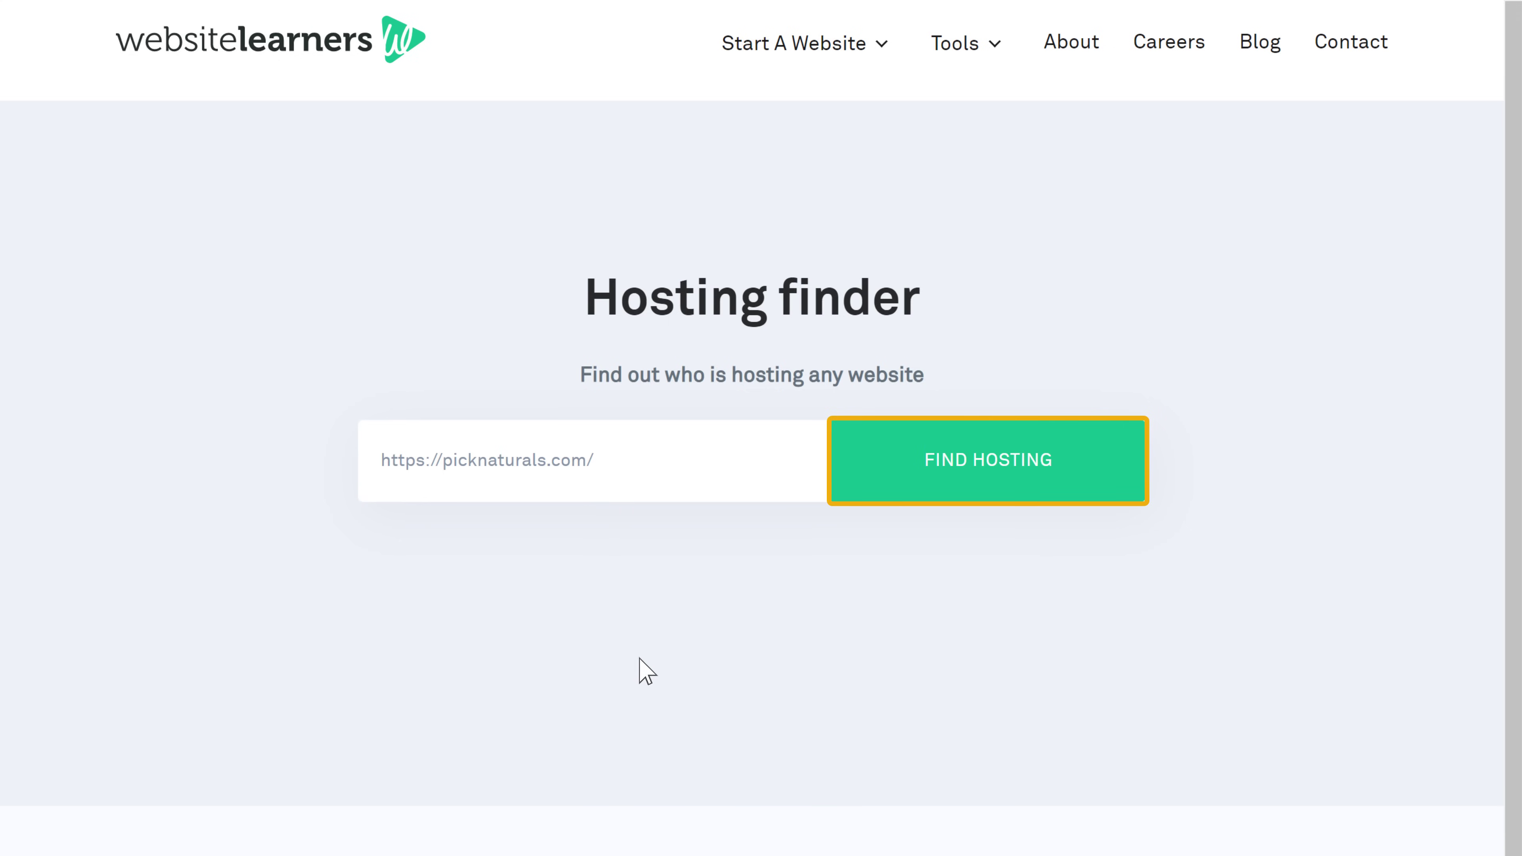
{"action": "left_click", "coordinate": [1004, 484]}
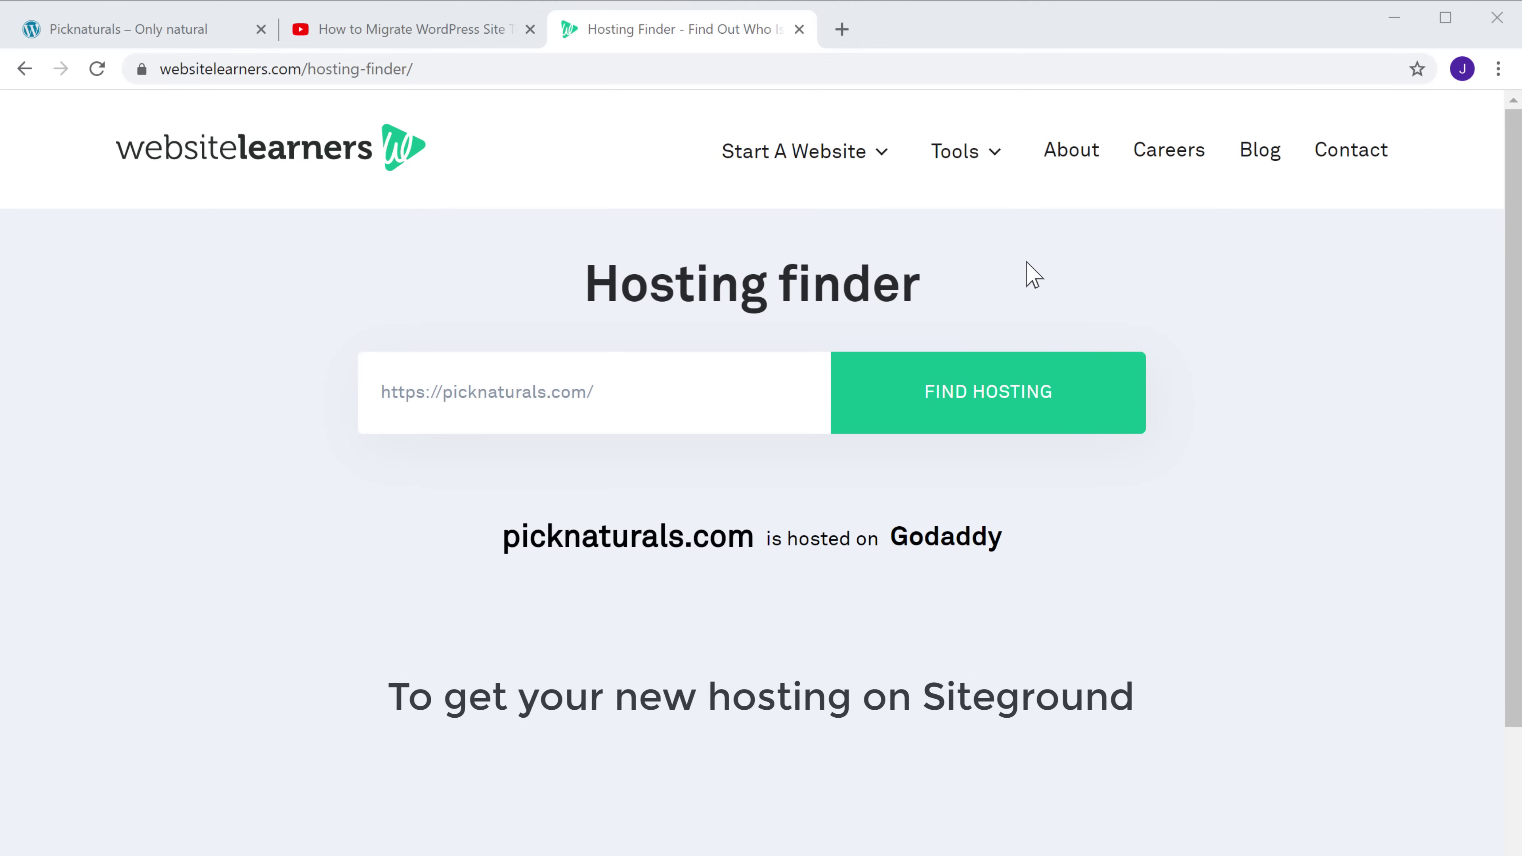
{"action": "left_click", "coordinate": [443, 39]}
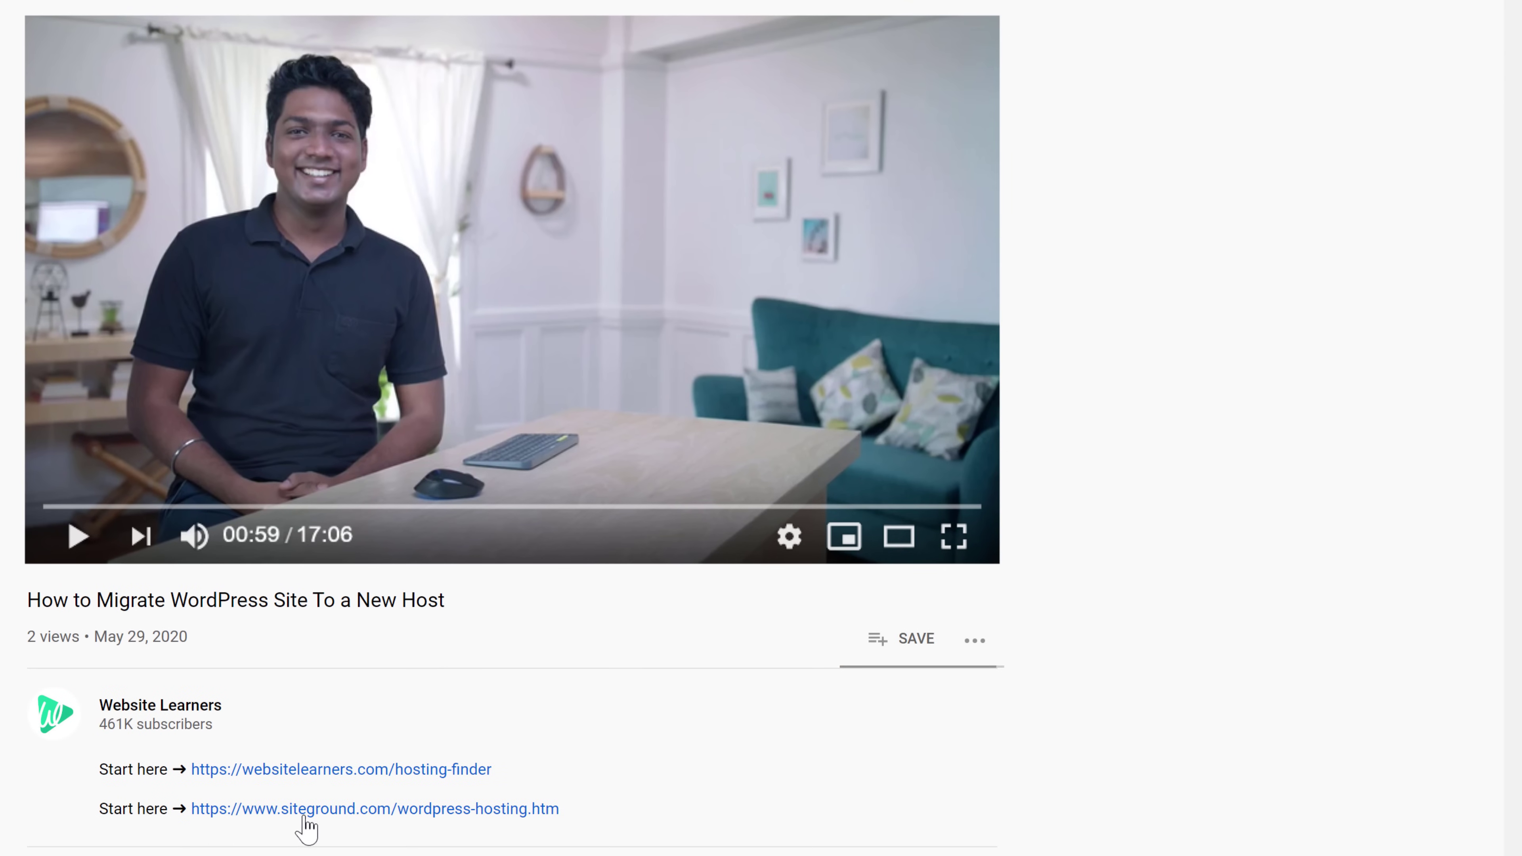
Open the siteground.com/wordpress-hosting link from the video description
{"action": "left_click", "coordinate": [286, 818]}
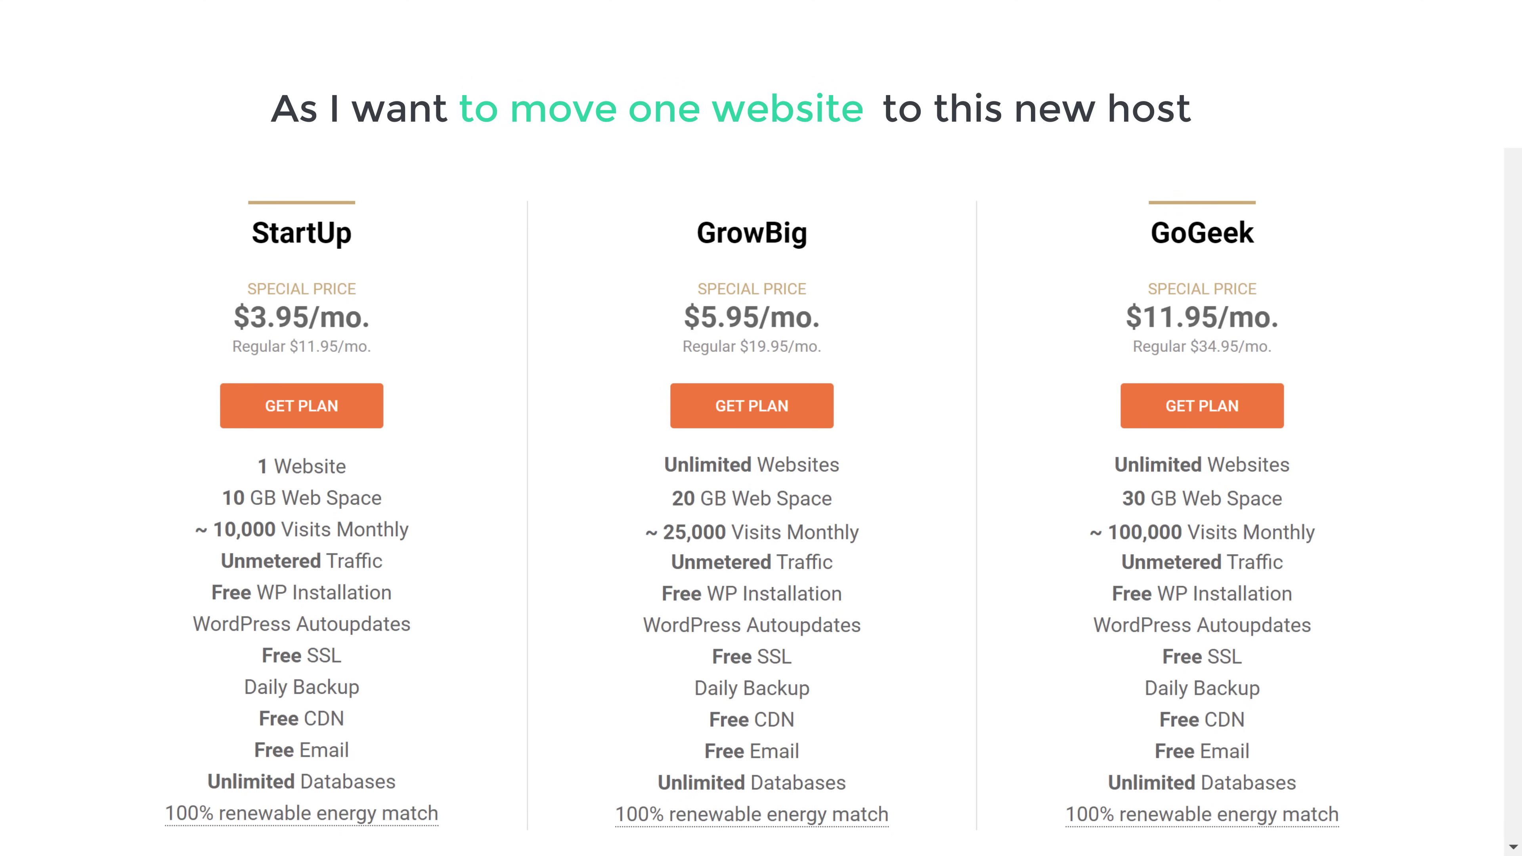
Choose the StartUp plan for the existing domain picknaturals.com and proceed to Step 3
{"action": "scroll", "coordinate": [761, 428], "scroll_direction": "up", "scroll_amount": 4}
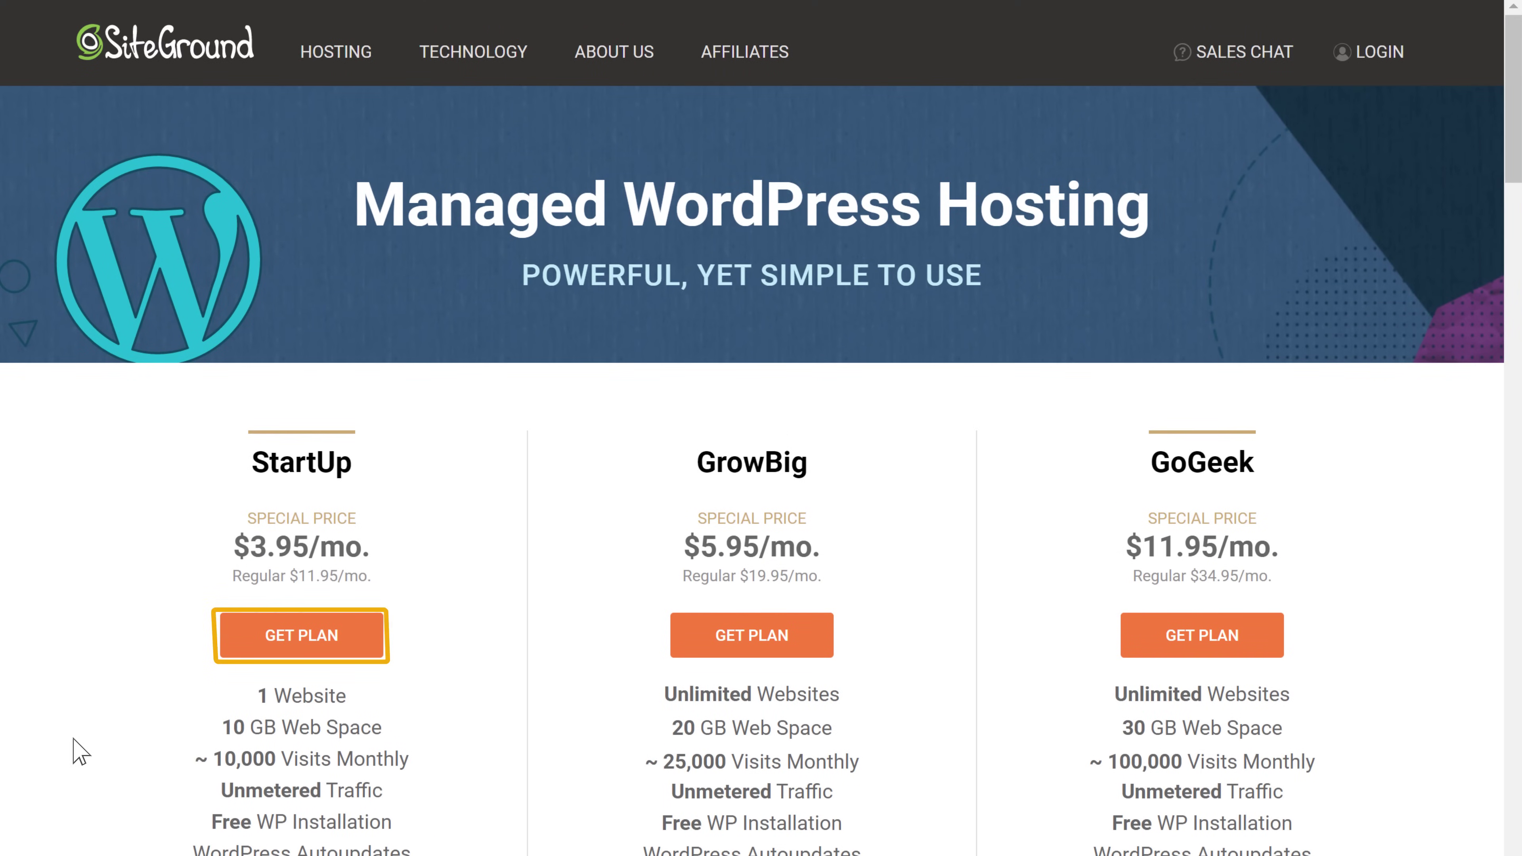
{"action": "left_click", "coordinate": [305, 648]}
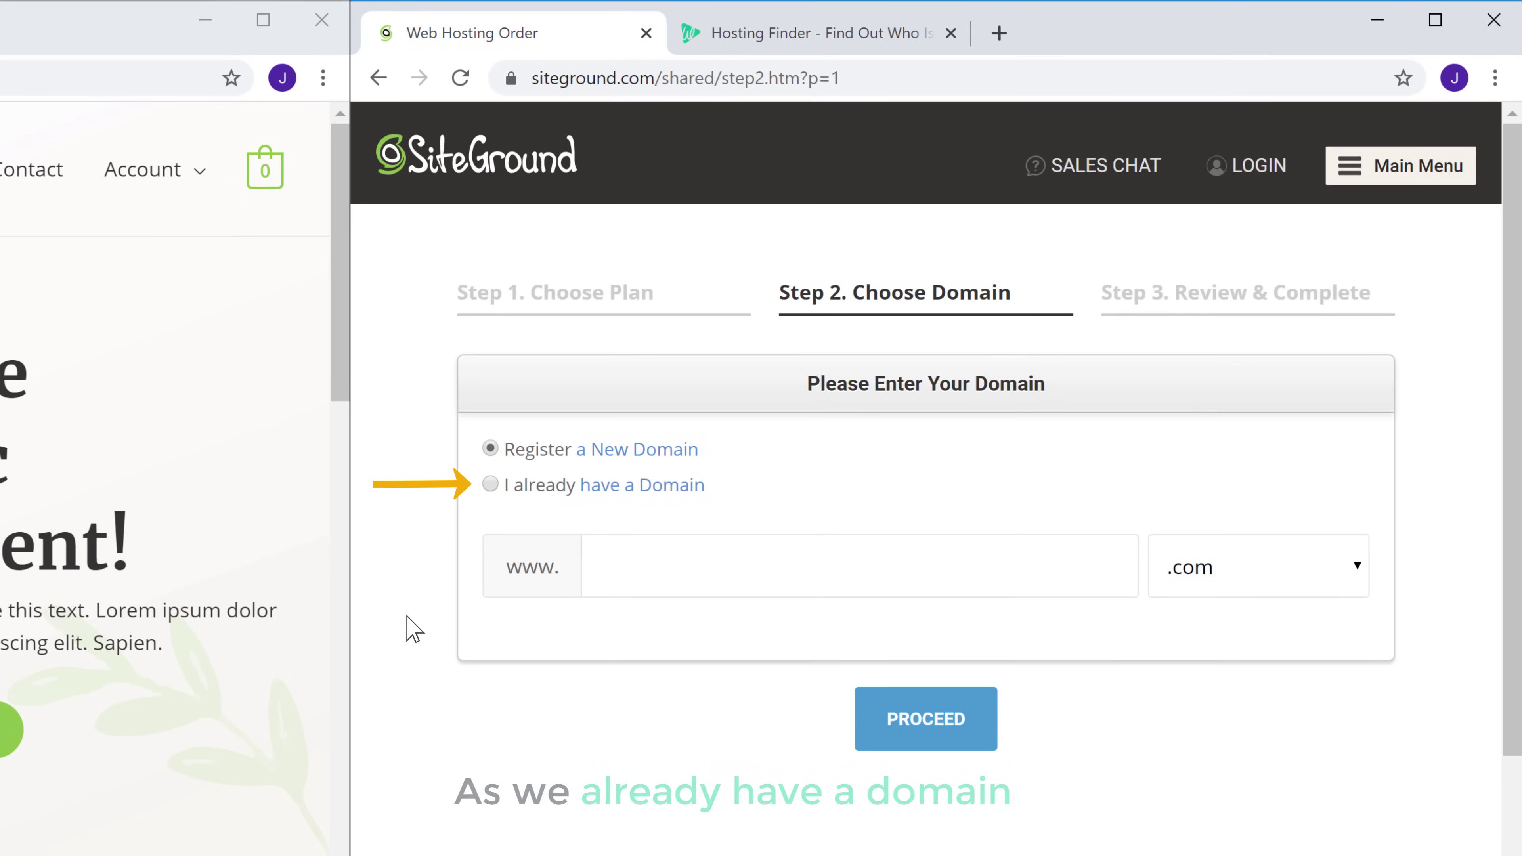
{"action": "left_click", "coordinate": [490, 484]}
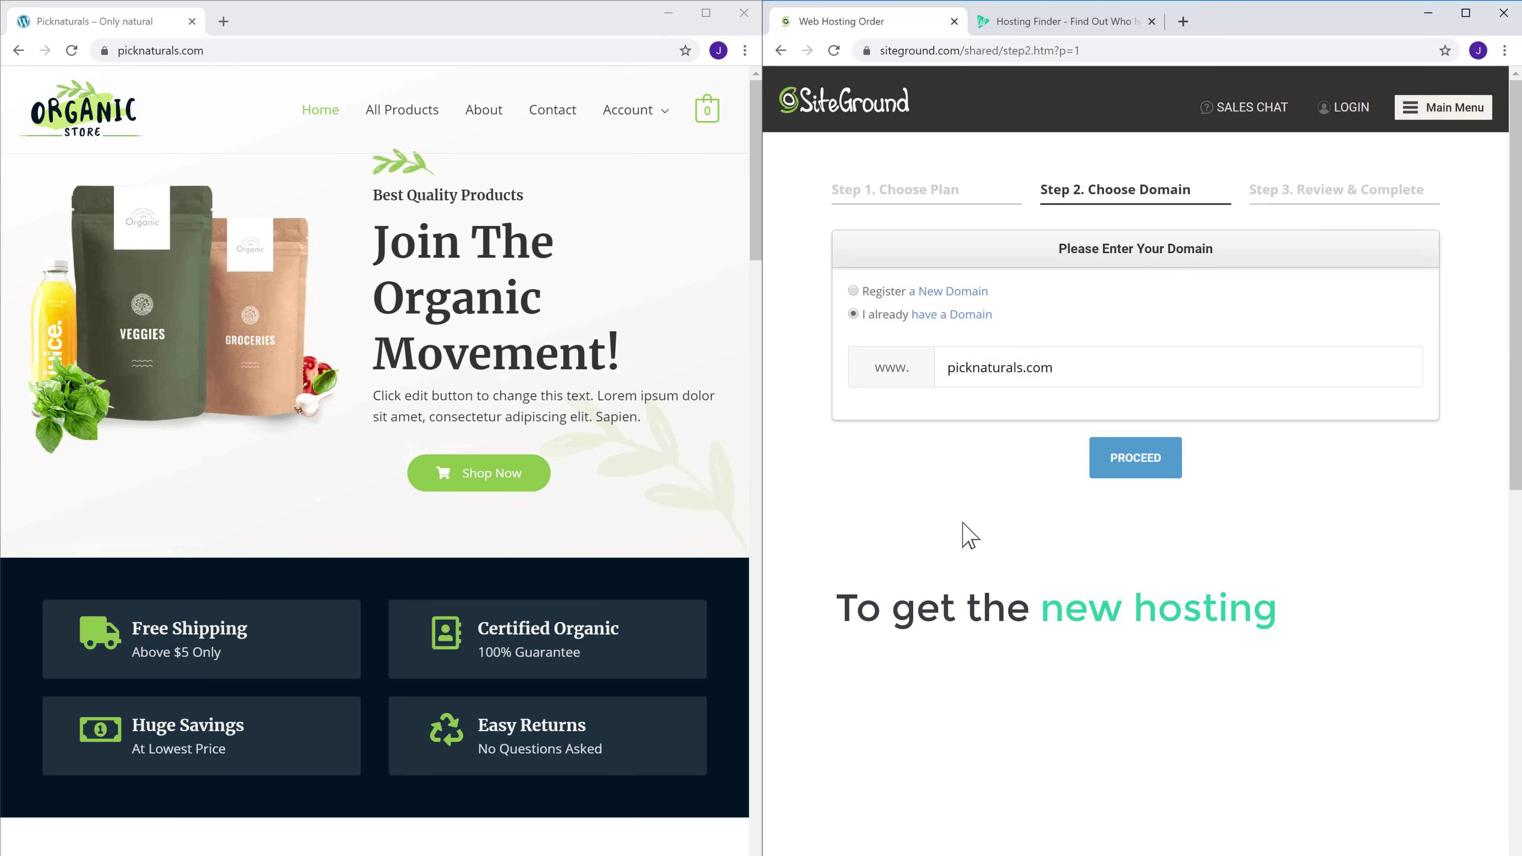
{"action": "left_click", "coordinate": [1129, 469]}
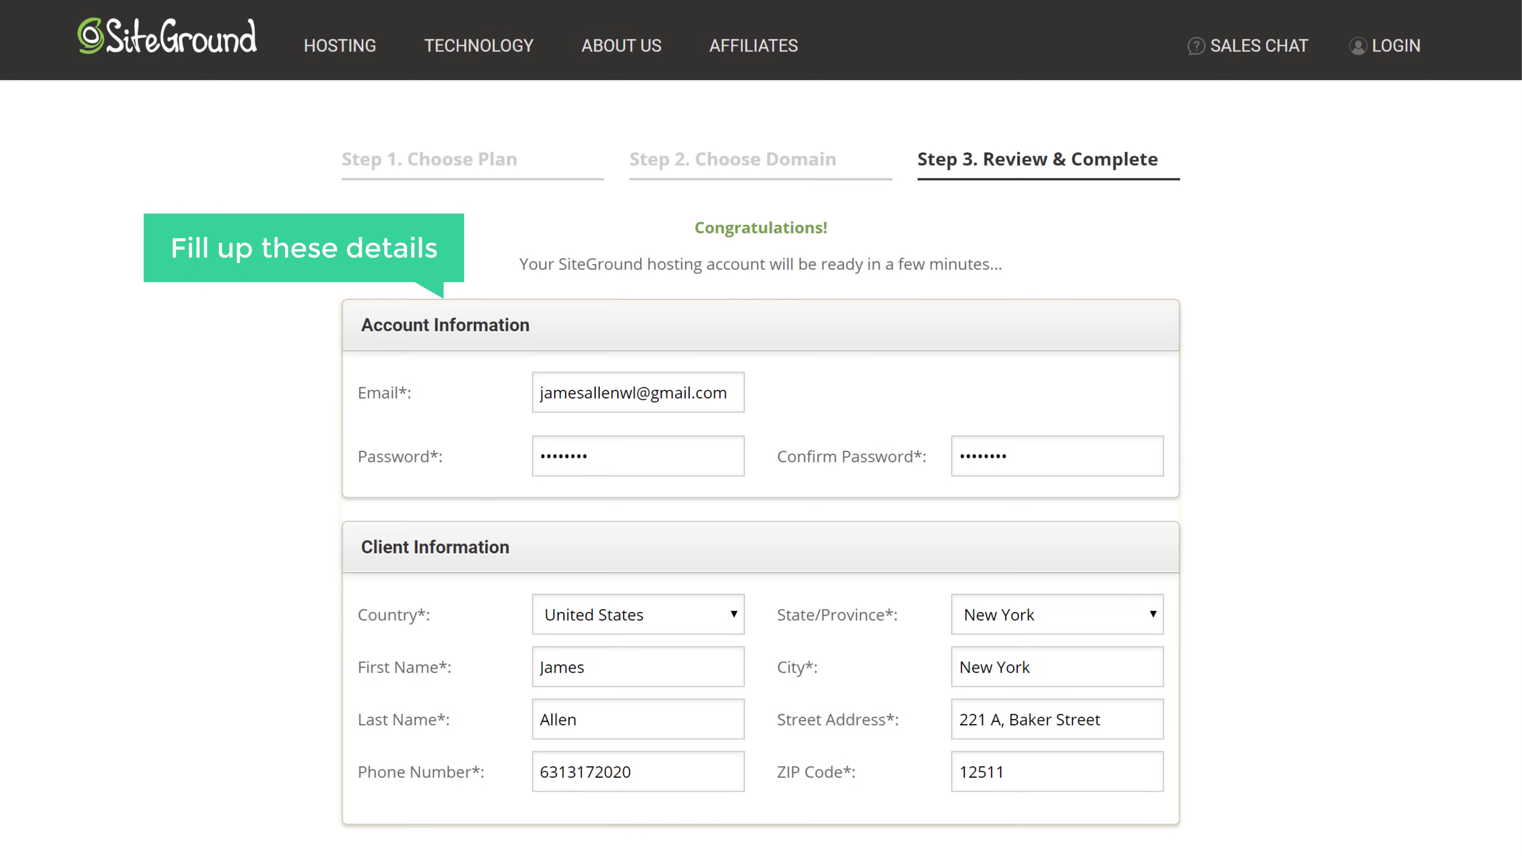
Pay 47.40 USD for 12 months of StartUp hosting
{"action": "scroll", "coordinate": [761, 428], "scroll_direction": "down", "scroll_amount": 3}
{"action": "scroll", "coordinate": [760, 428], "scroll_direction": "down", "scroll_amount": 10}
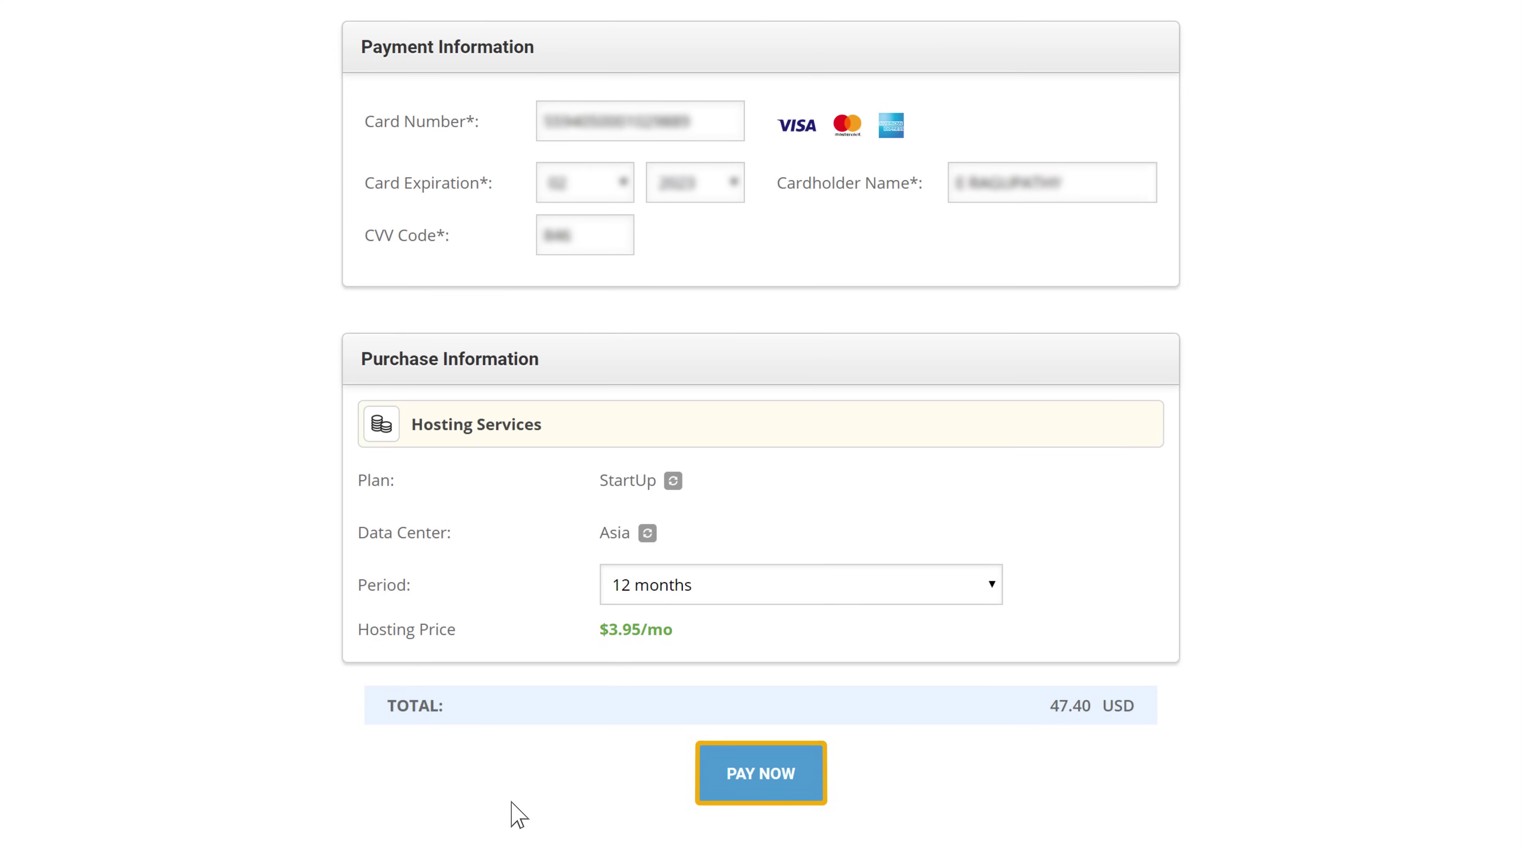
{"action": "left_click", "coordinate": [762, 785]}
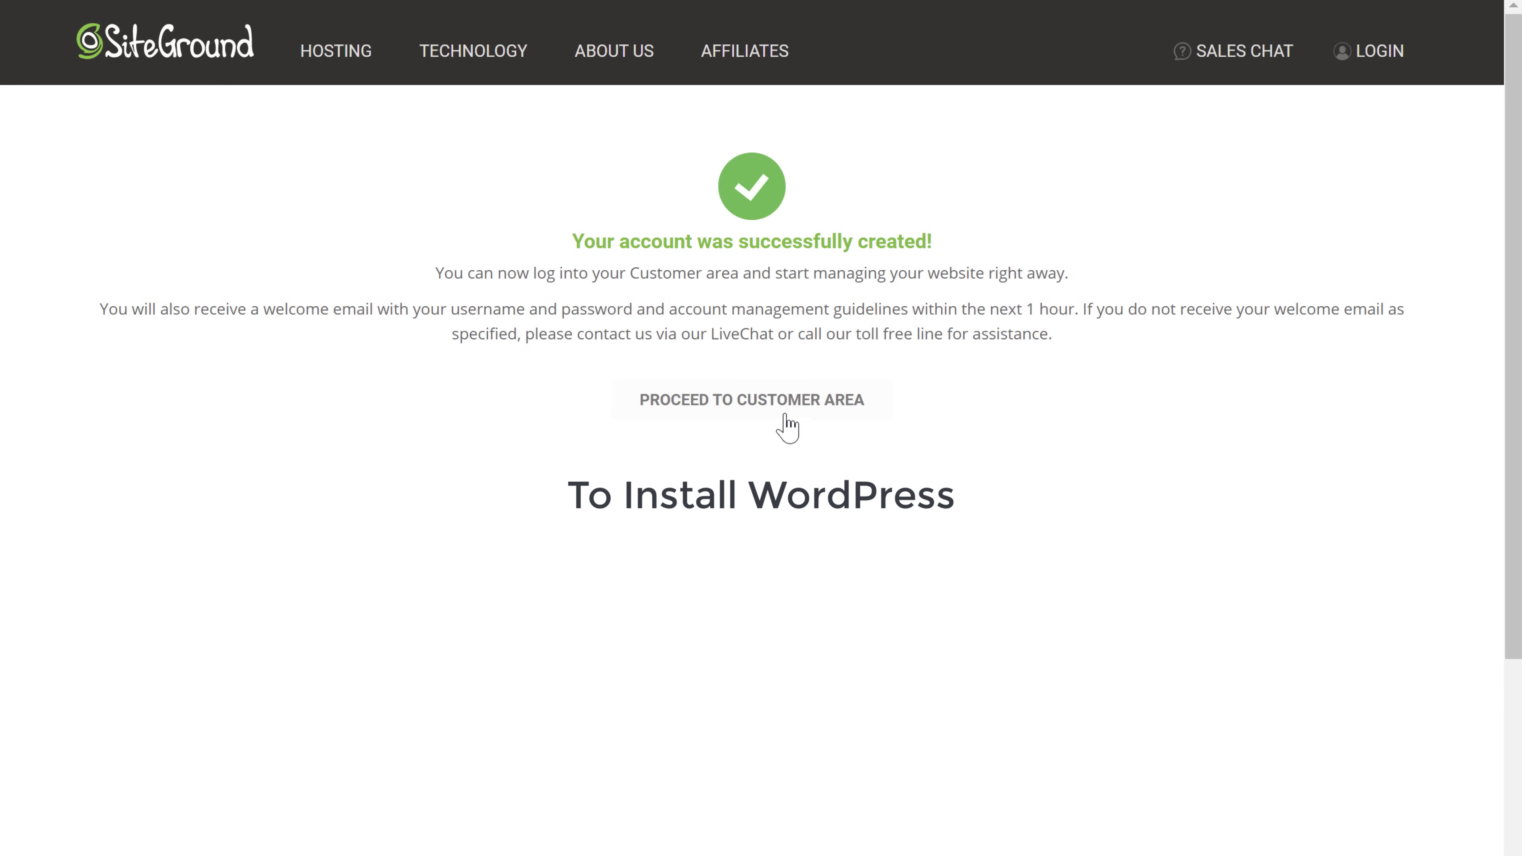
From the Customer Area, start a new WordPress website for picknaturals.com
{"action": "left_click", "coordinate": [761, 414]}
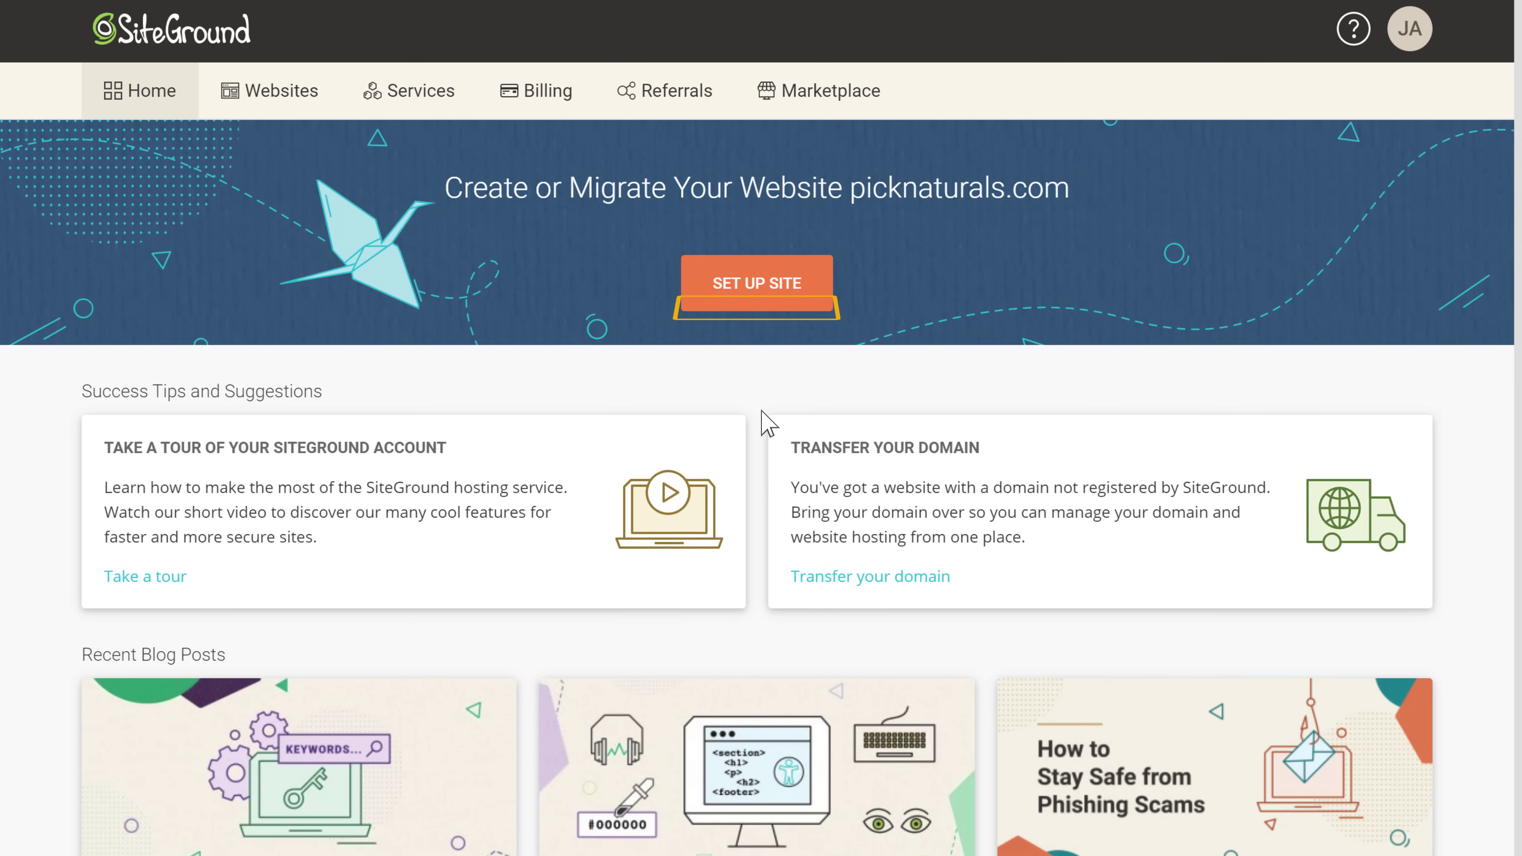
{"action": "left_click", "coordinate": [757, 310]}
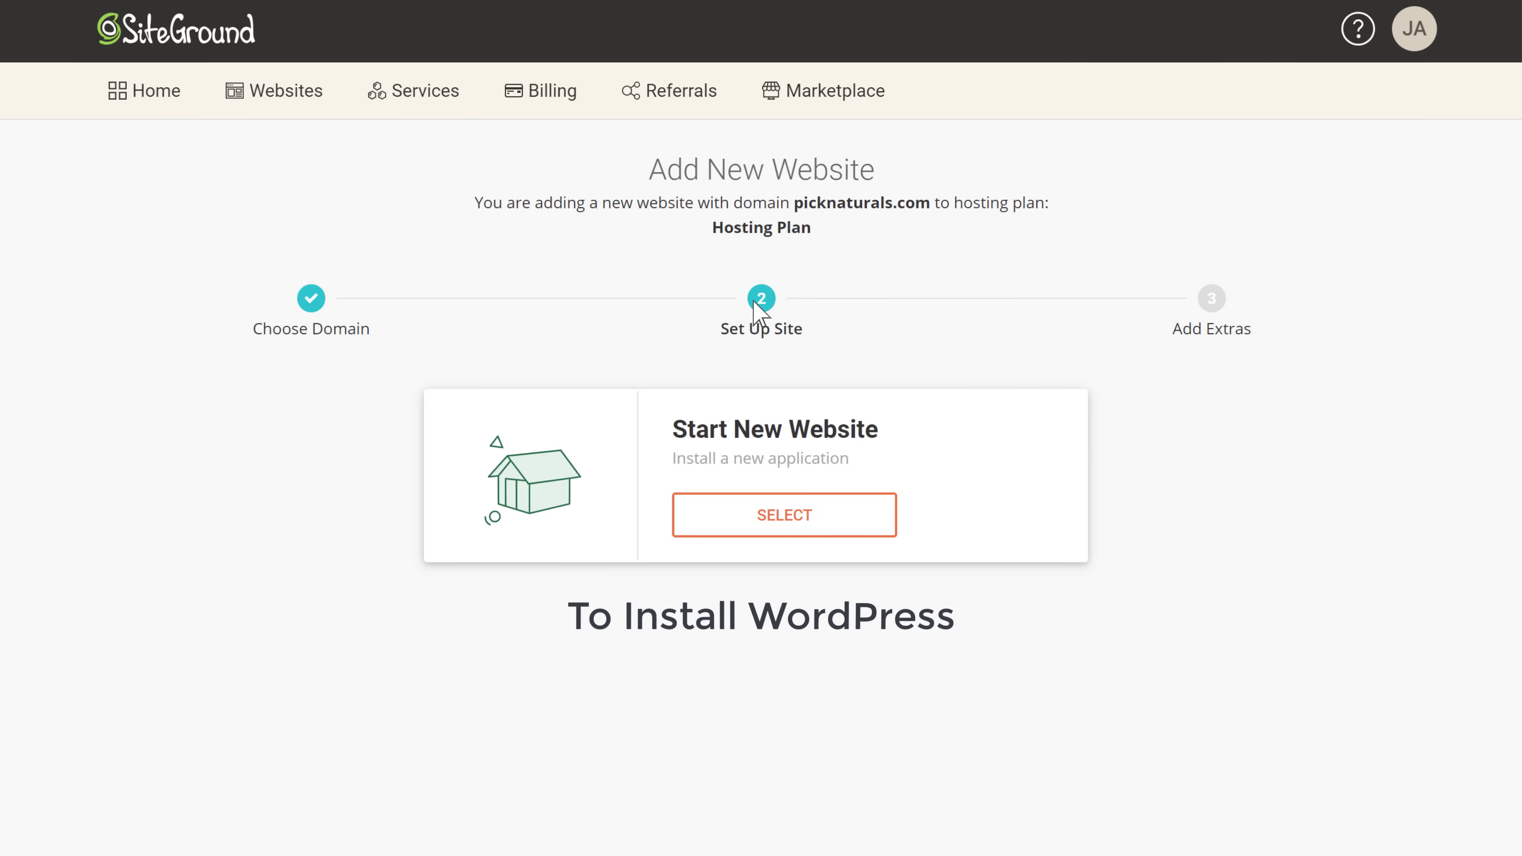
{"action": "left_click", "coordinate": [781, 523]}
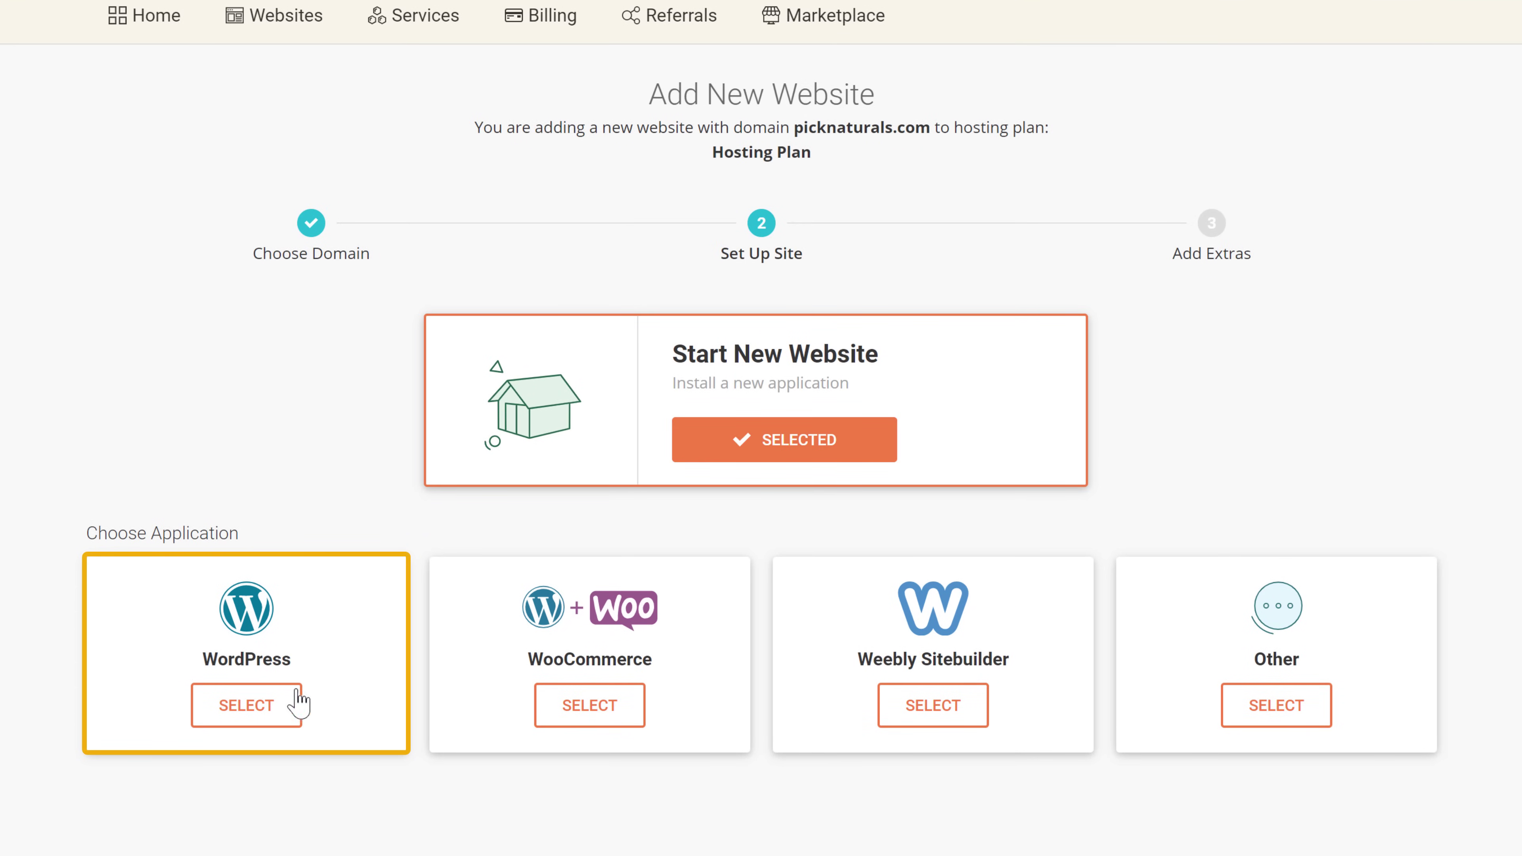
{"action": "left_click", "coordinate": [246, 713]}
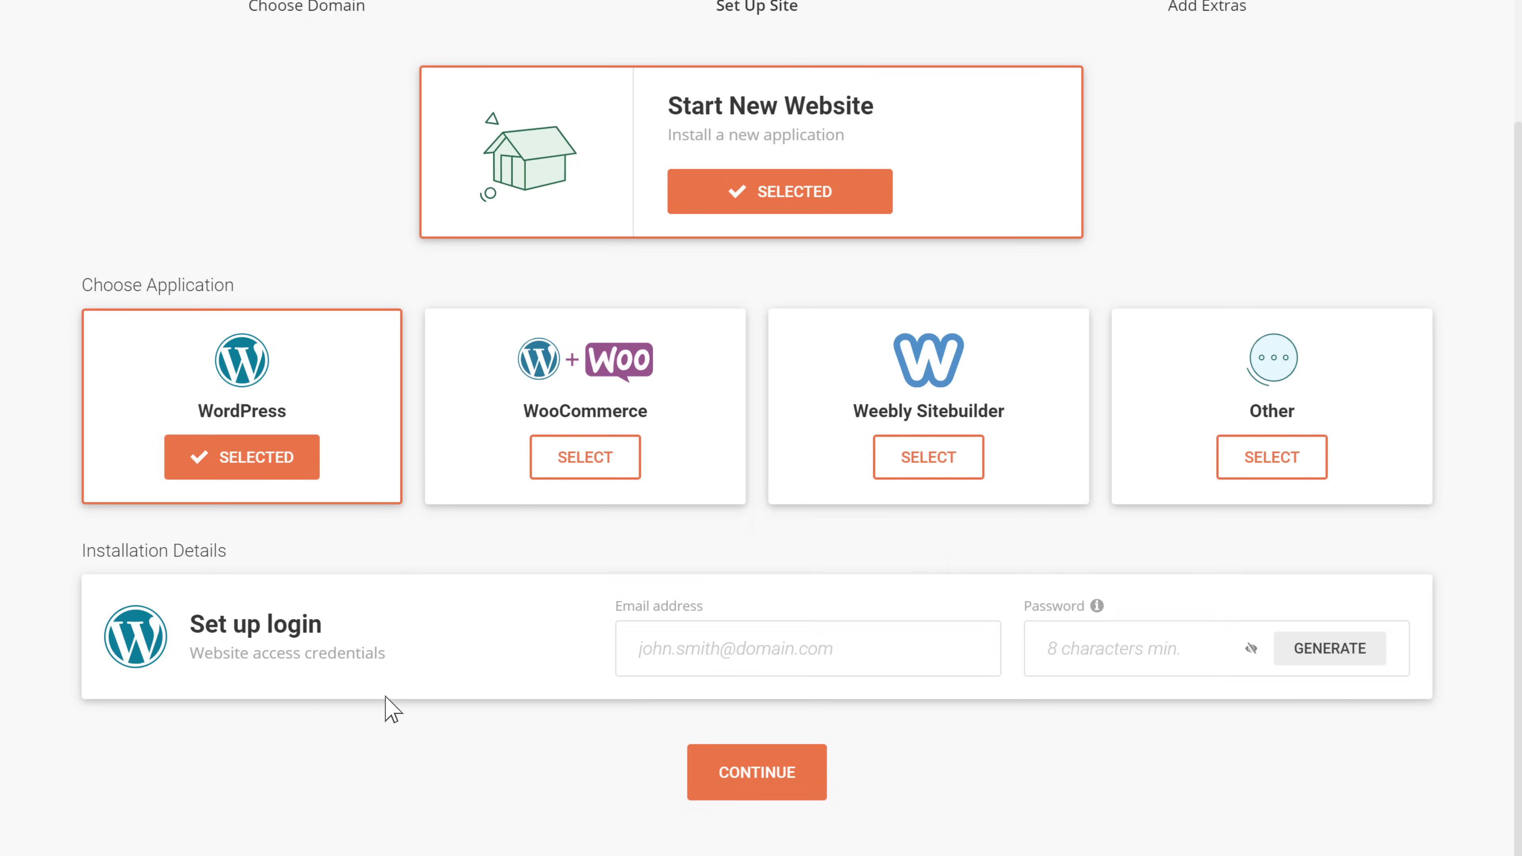
Enter the WordPress admin e-mail and password, then finish without adding extras
{"action": "left_click", "coordinate": [767, 649]}
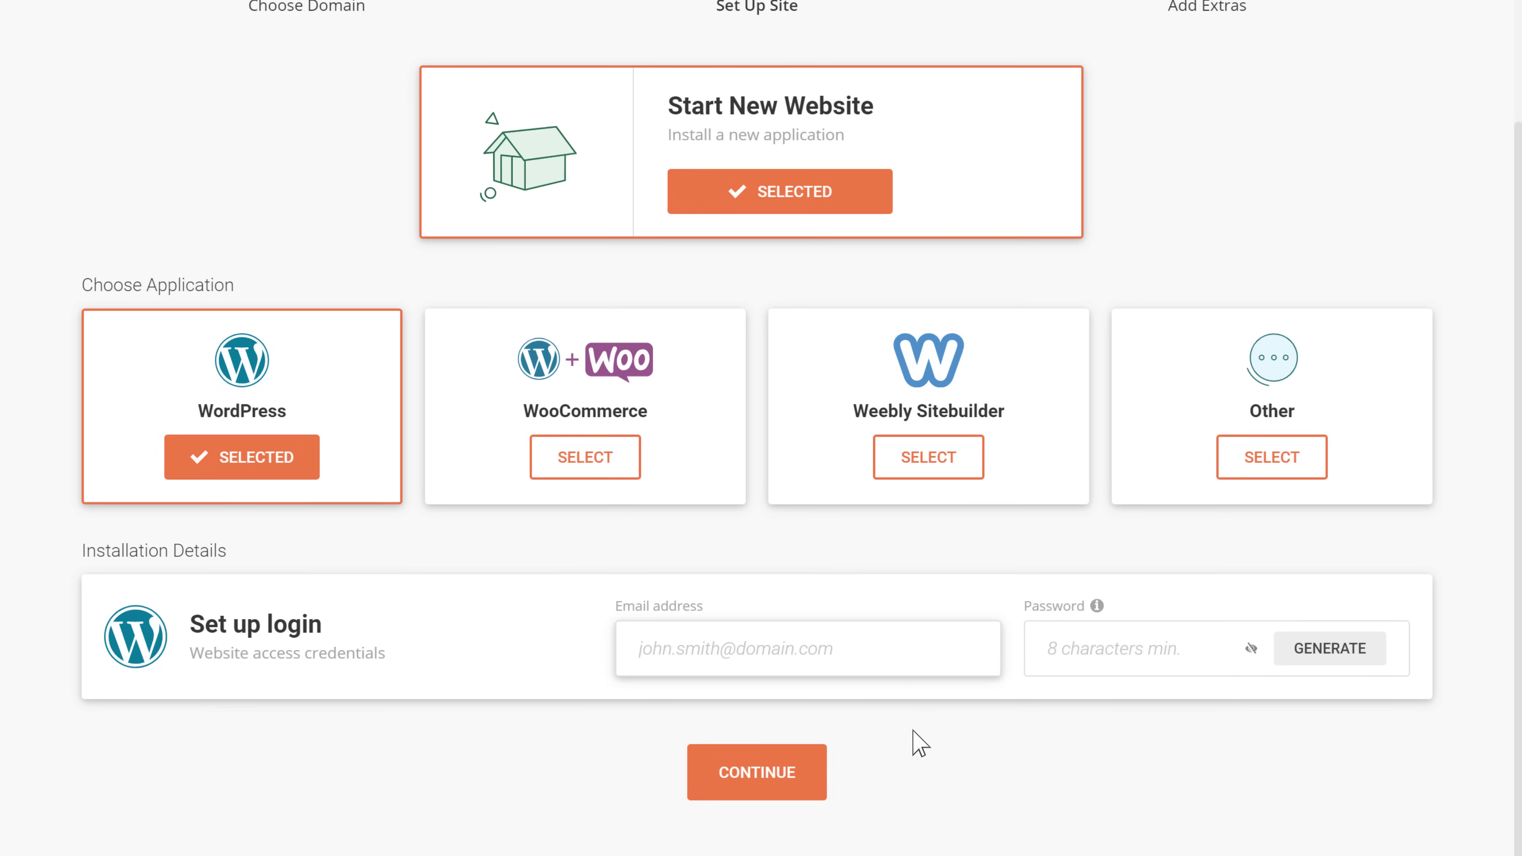
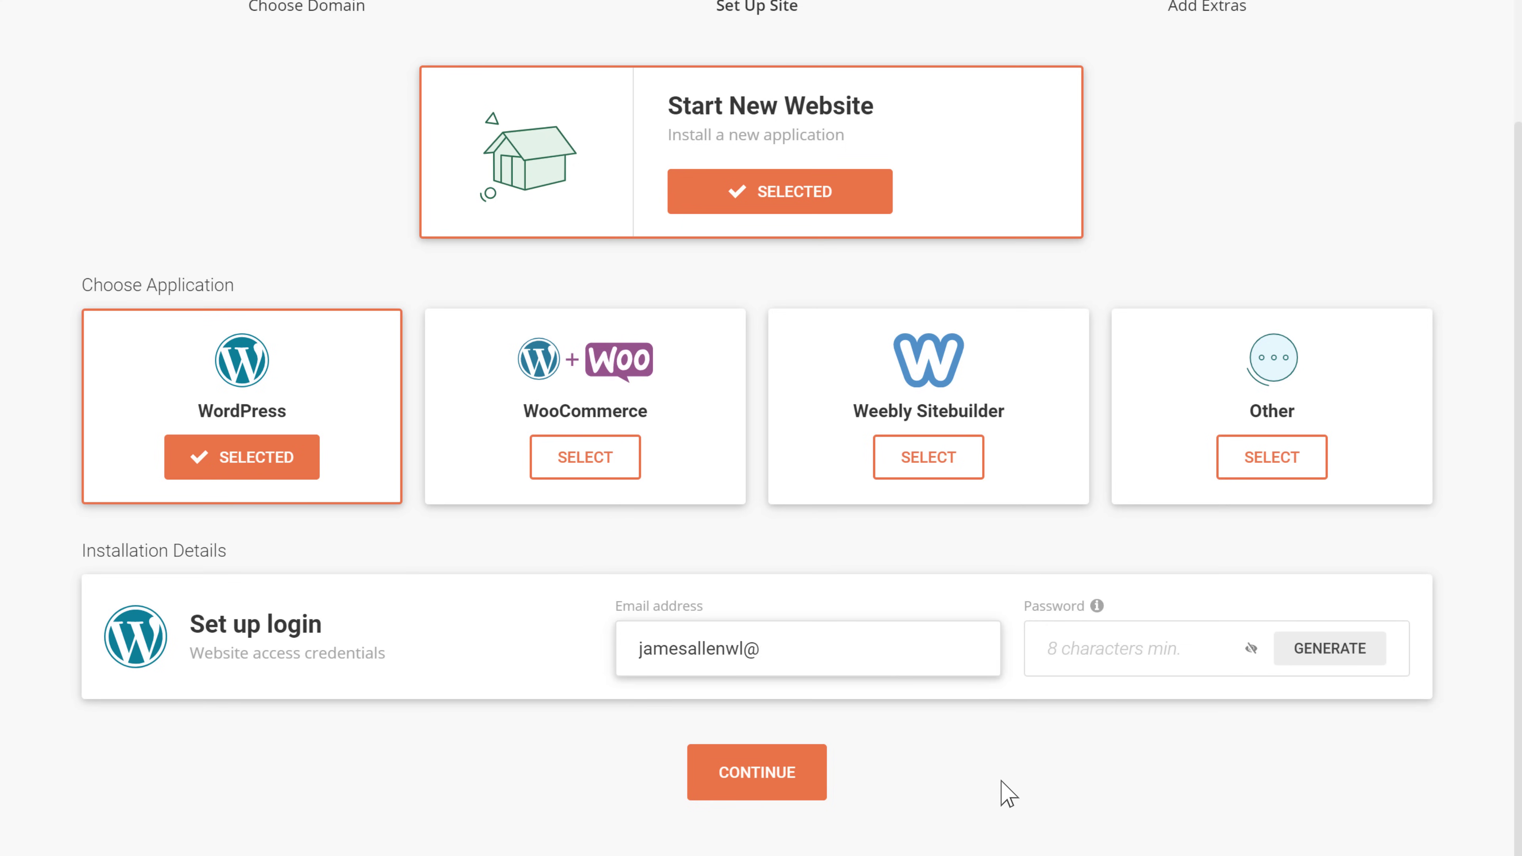
{"action": "key", "text": "Tab"}
{"action": "type", "text": "********"}
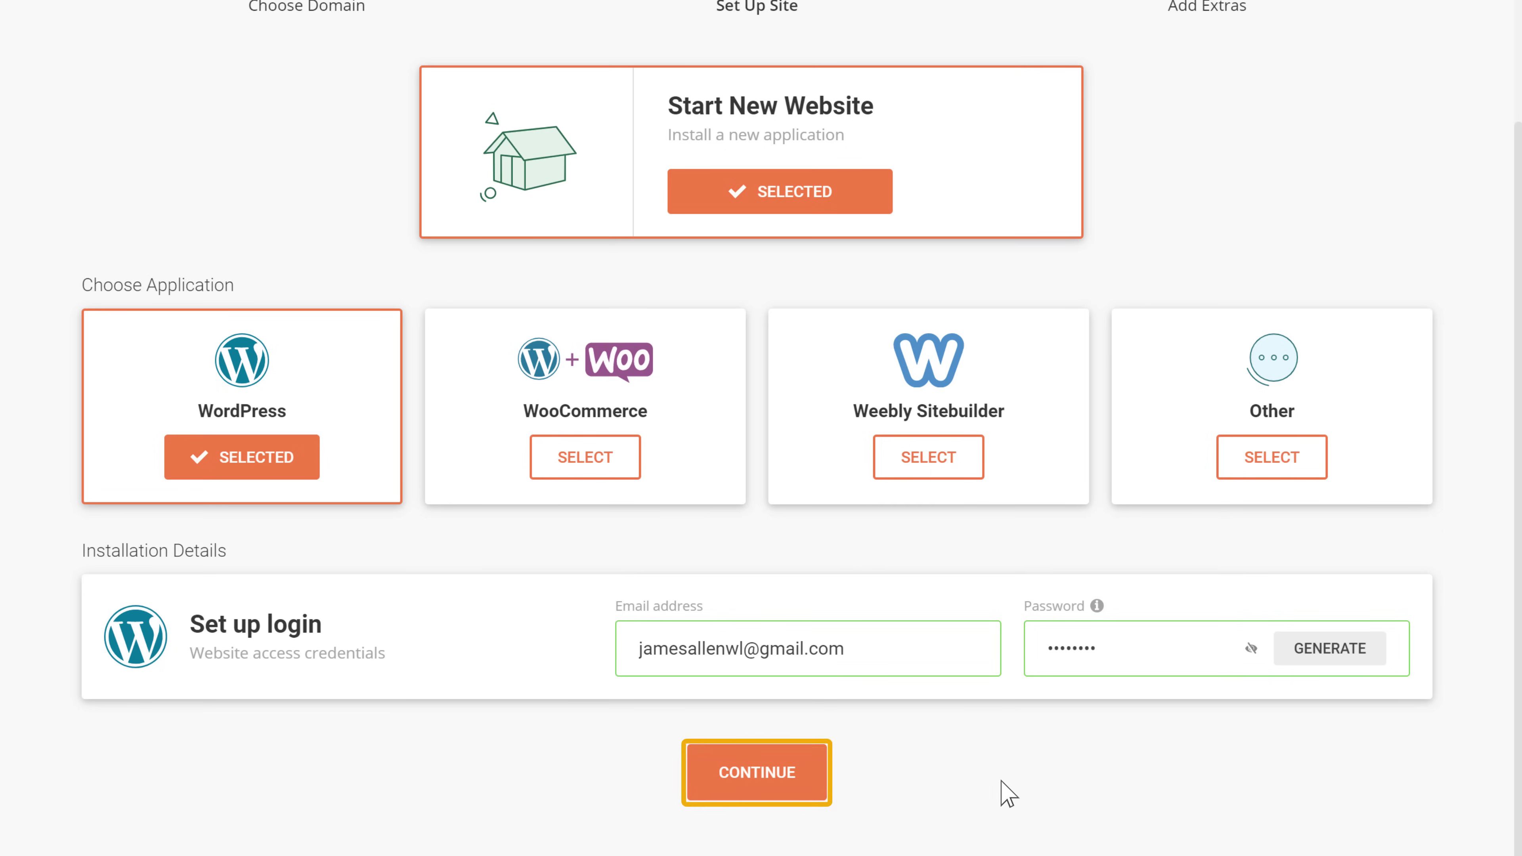
{"action": "left_click", "coordinate": [751, 780]}
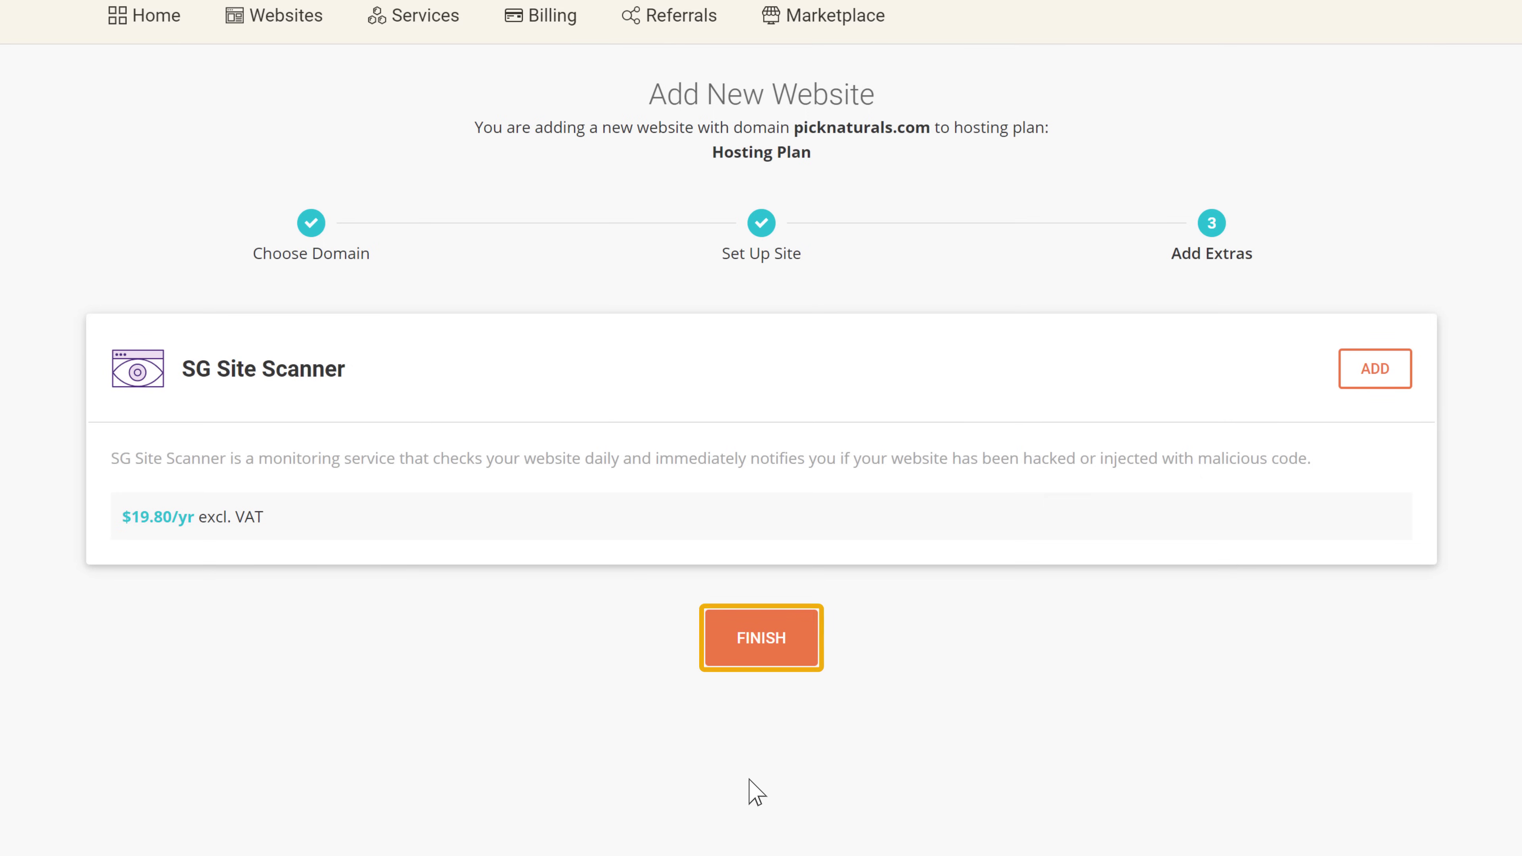
{"action": "left_click", "coordinate": [760, 653]}
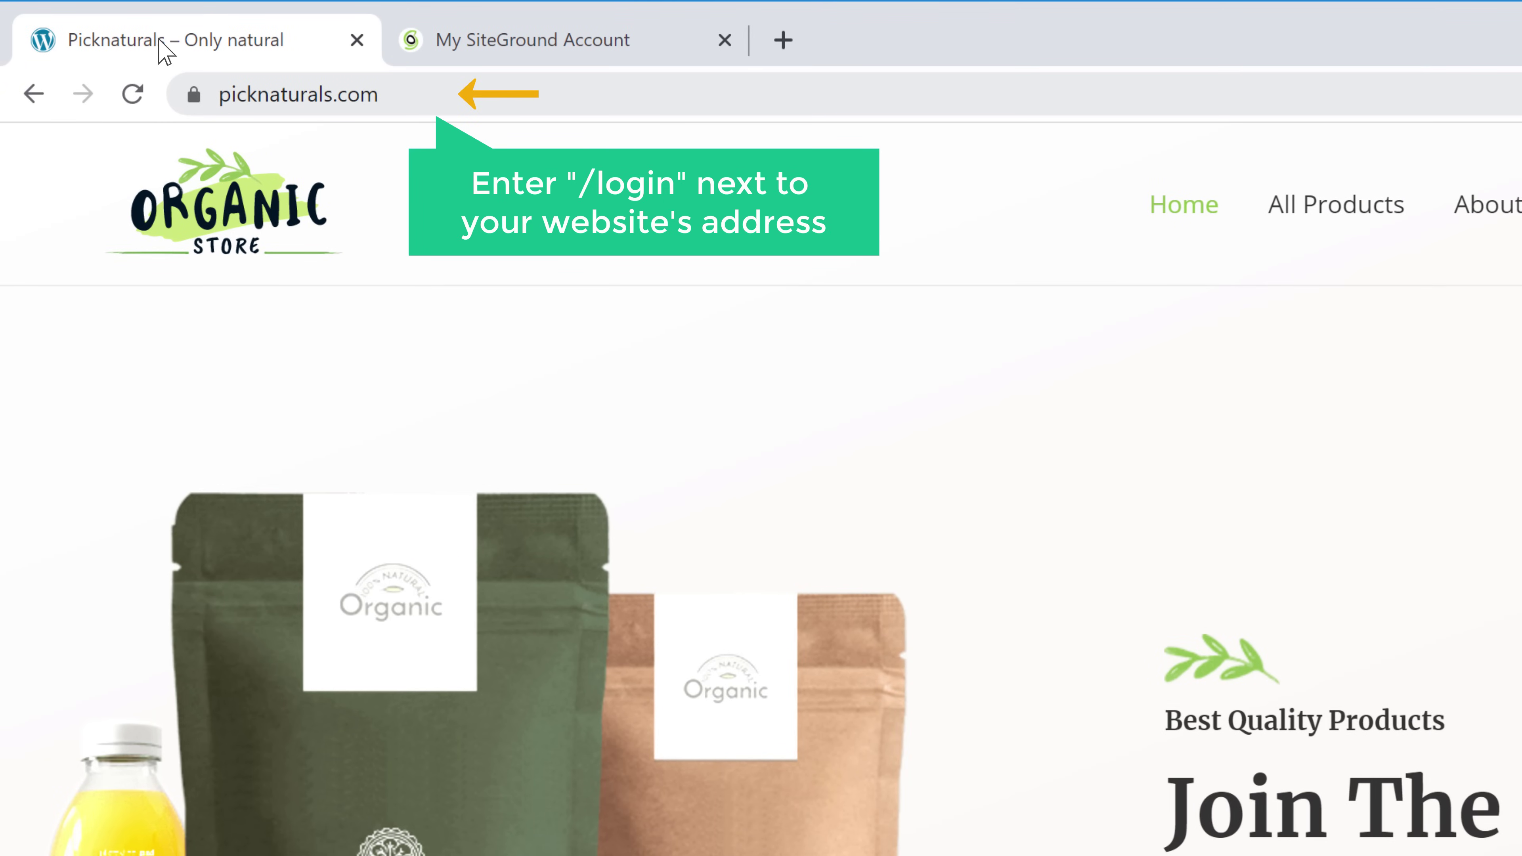
Open picknaturals.com/login and sign in with the admin username and password
{"action": "left_click", "coordinate": [473, 94]}
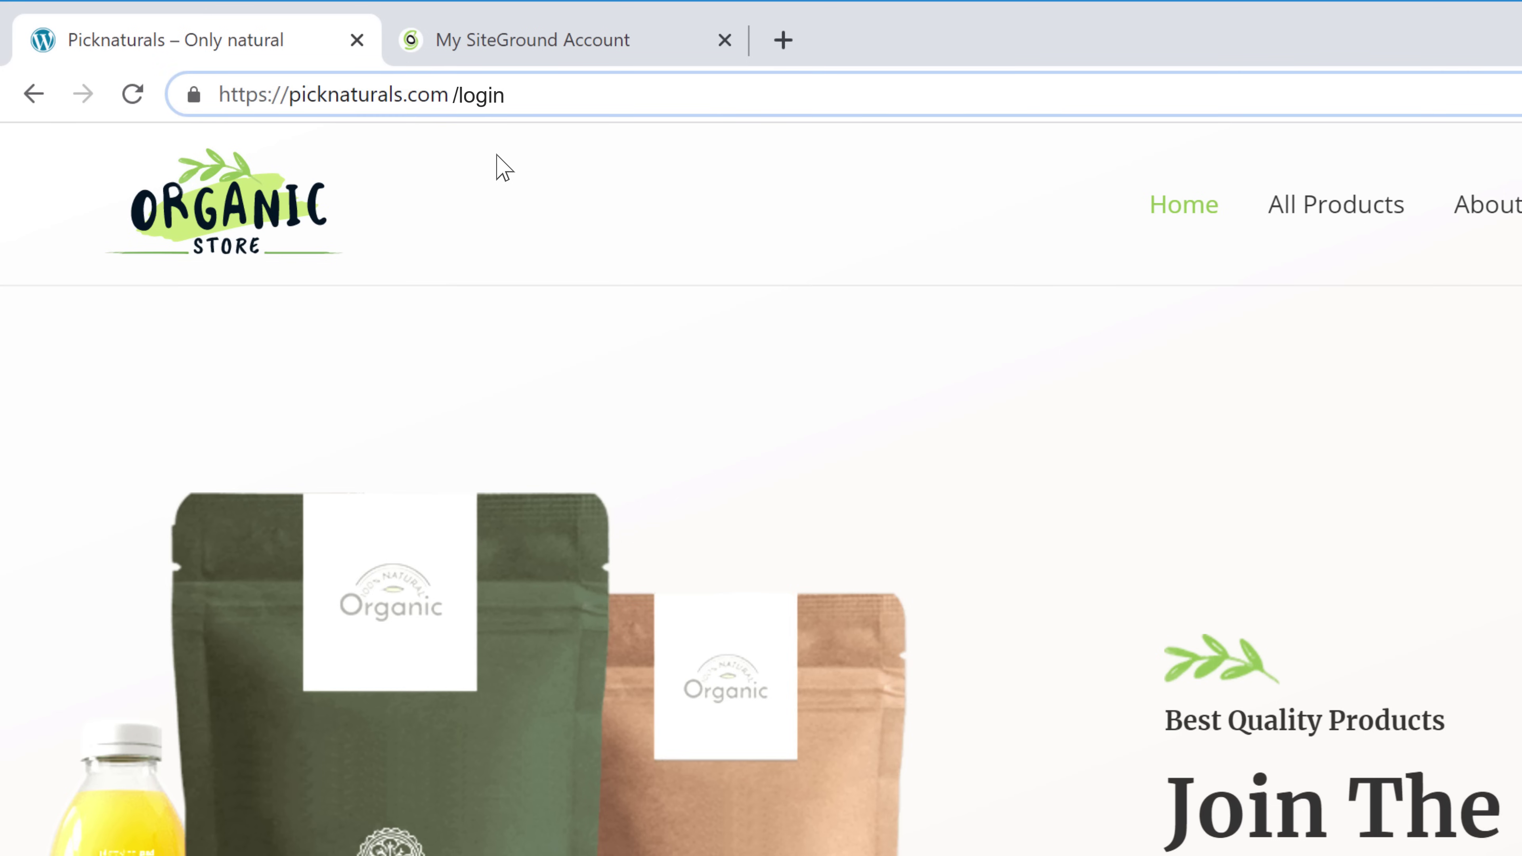
{"action": "key", "text": "Return"}
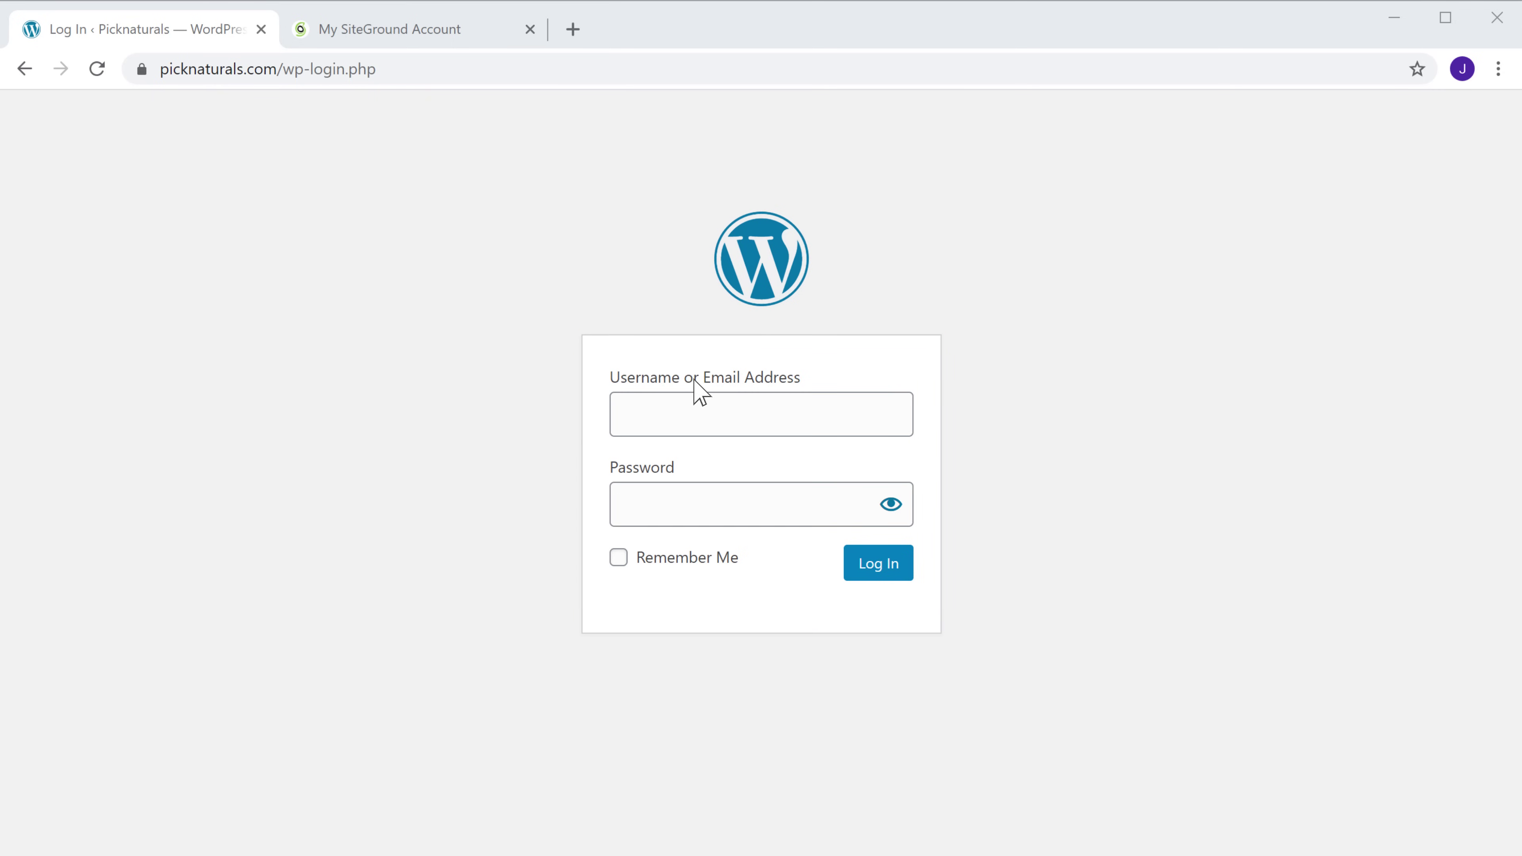
{"action": "left_click", "coordinate": [723, 414]}
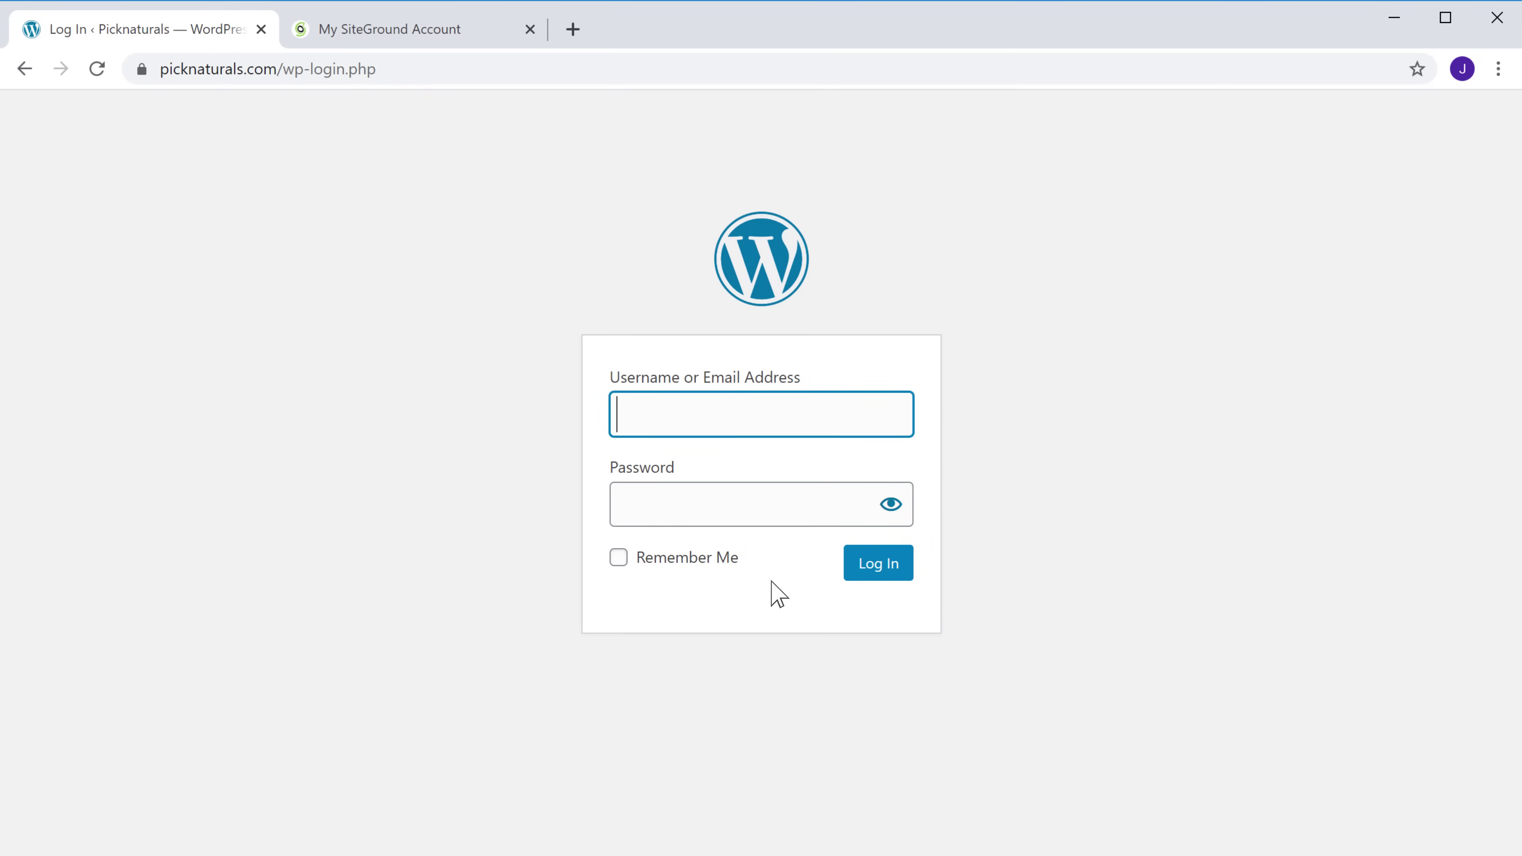
{"action": "type", "text": "picknaturals"}
{"action": "key", "text": "Tab"}
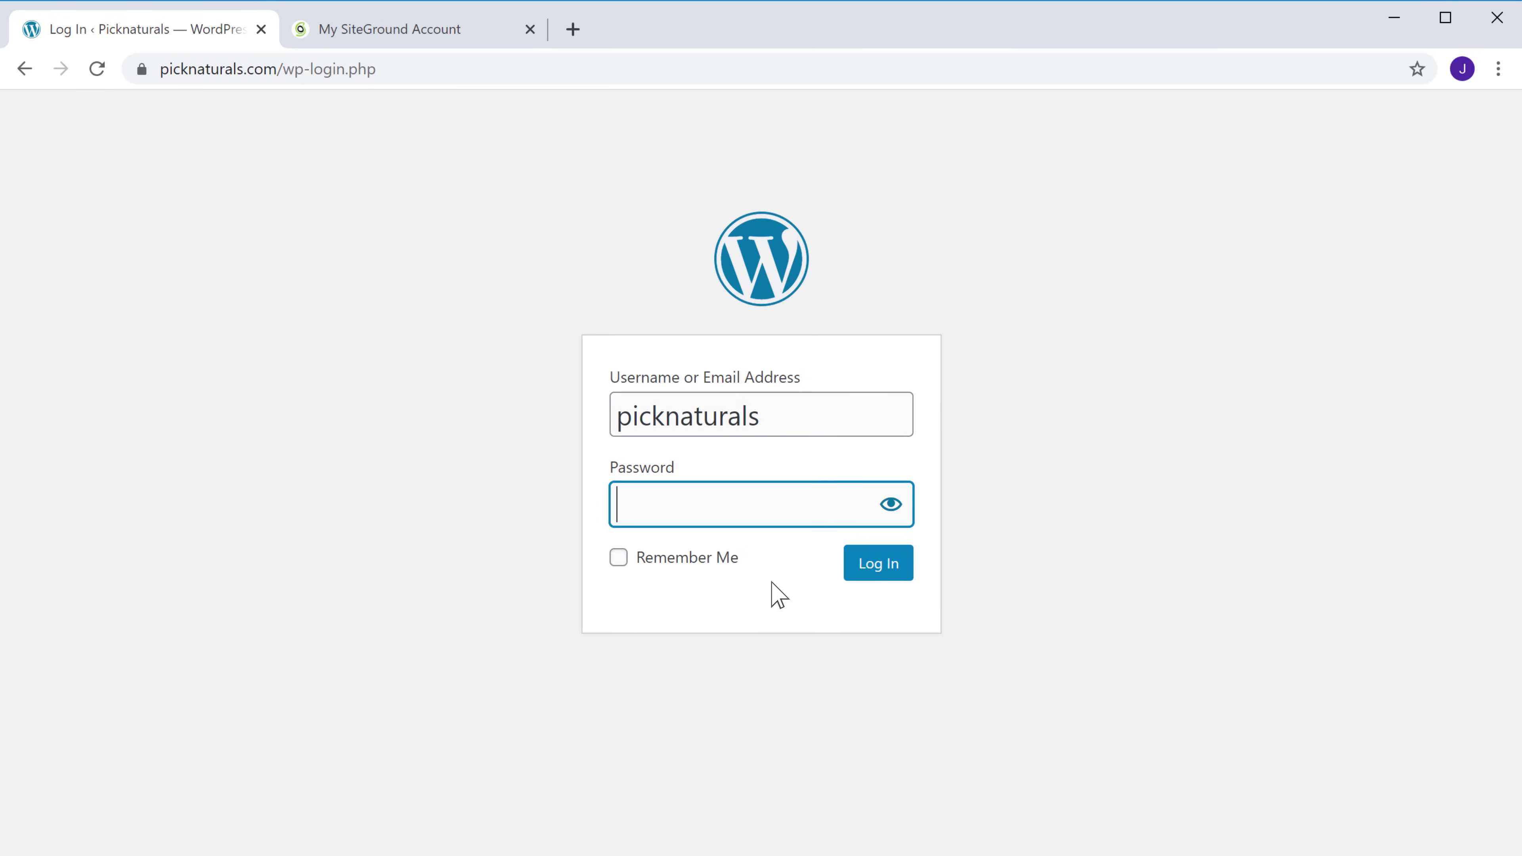
{"action": "type", "text": "•••••••••"}
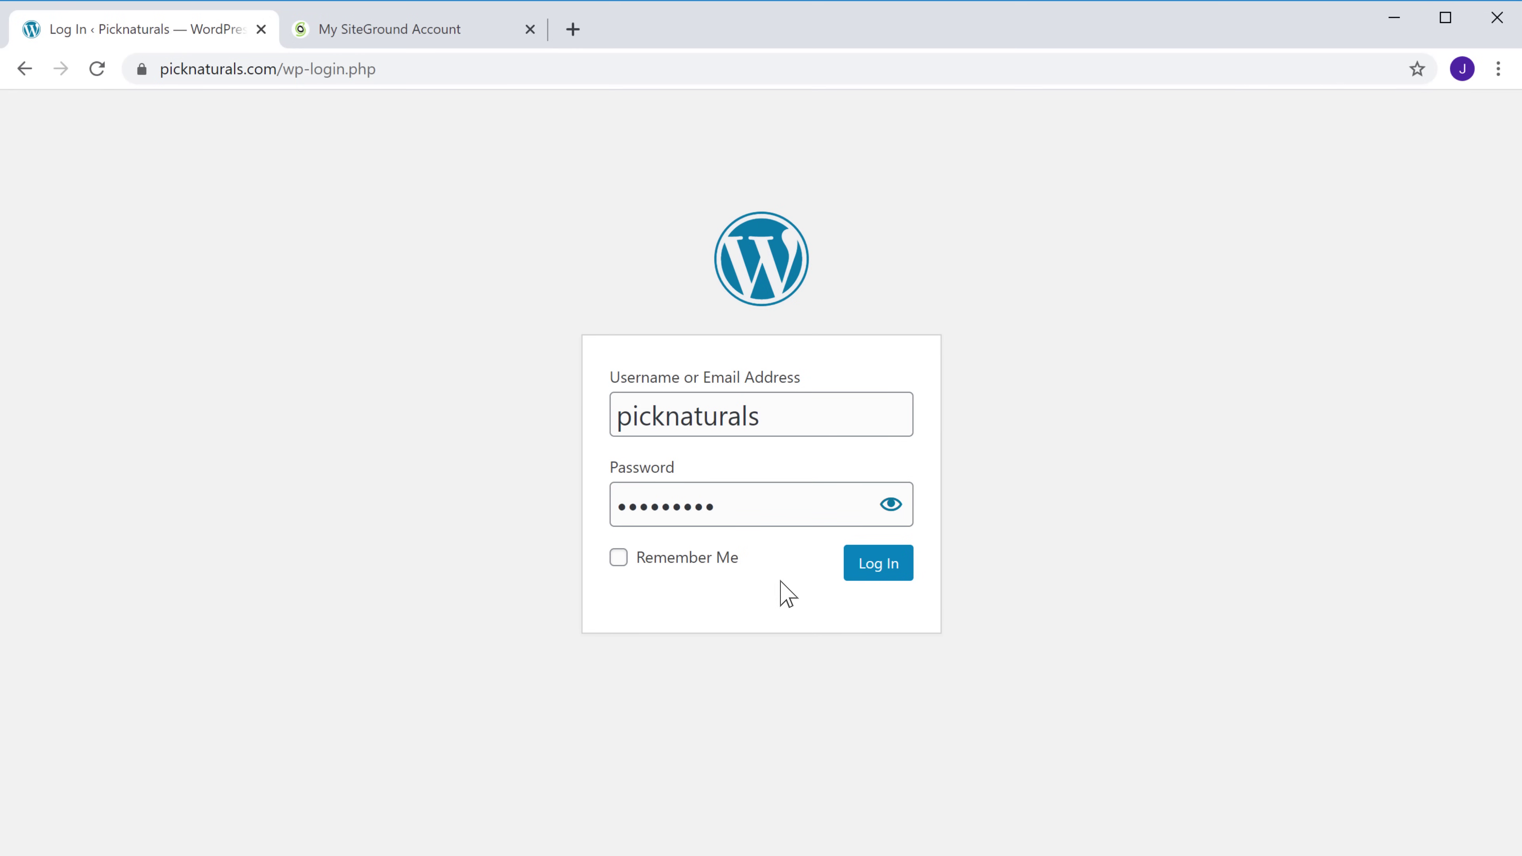
{"action": "left_click", "coordinate": [873, 574]}
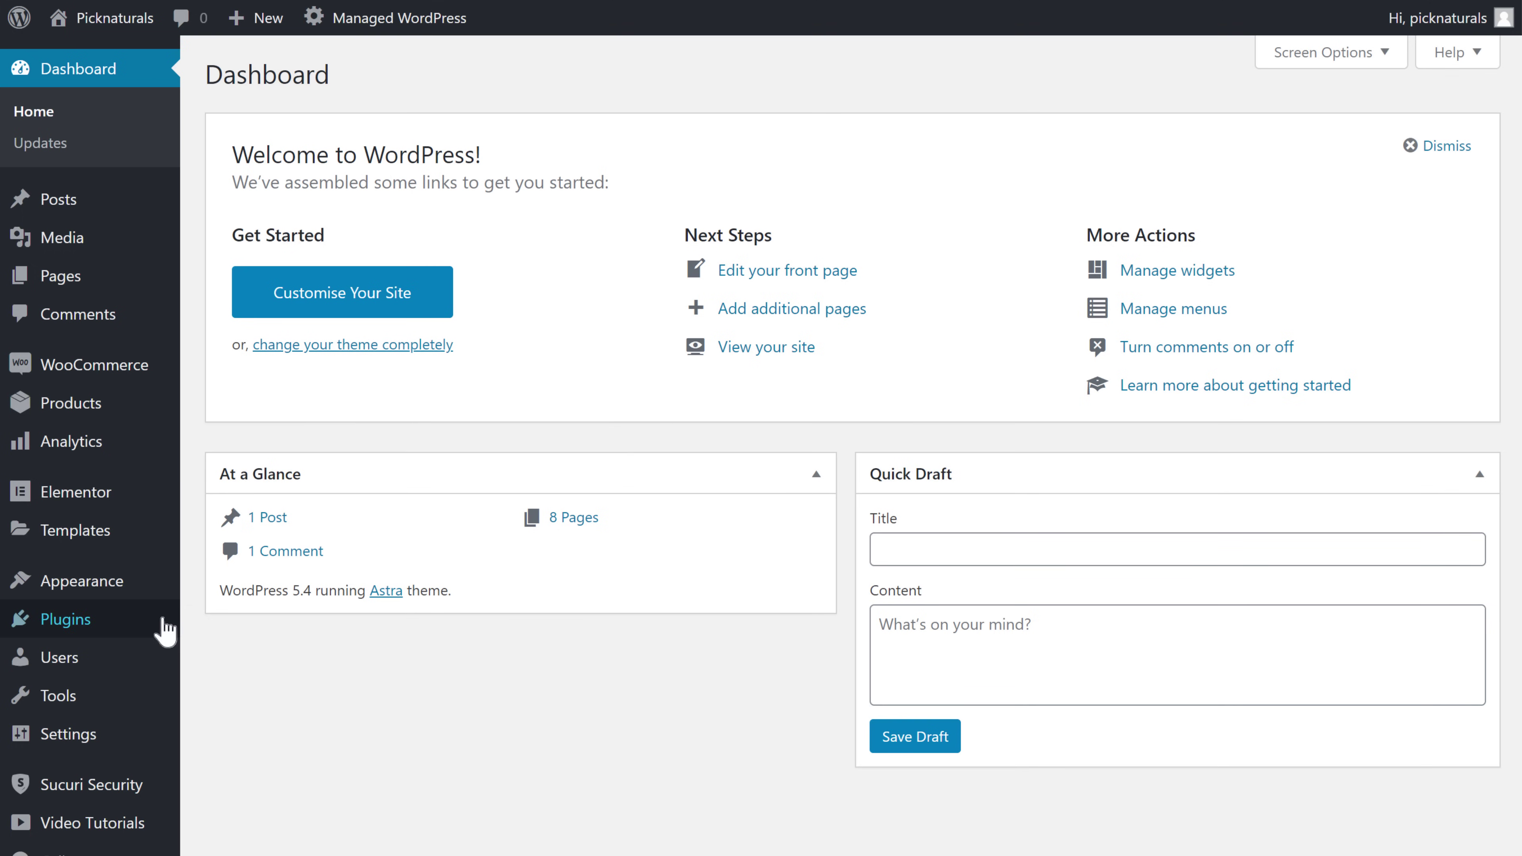
Search Plugins > Add New for Migrate Guru, then install and activate it
{"action": "mouse_move", "coordinate": [106, 633]}
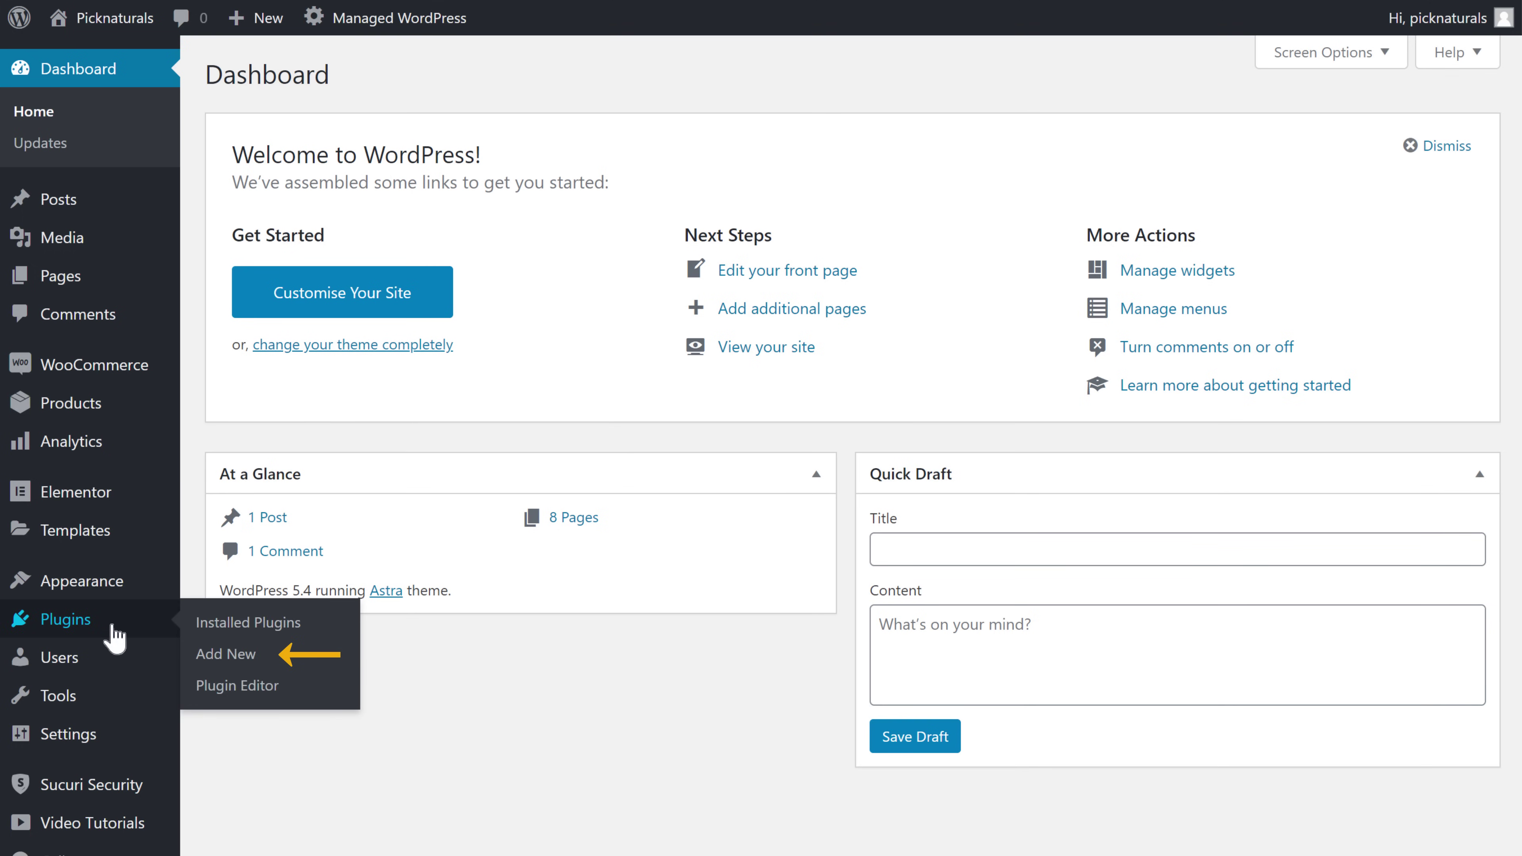
{"action": "left_click", "coordinate": [210, 660]}
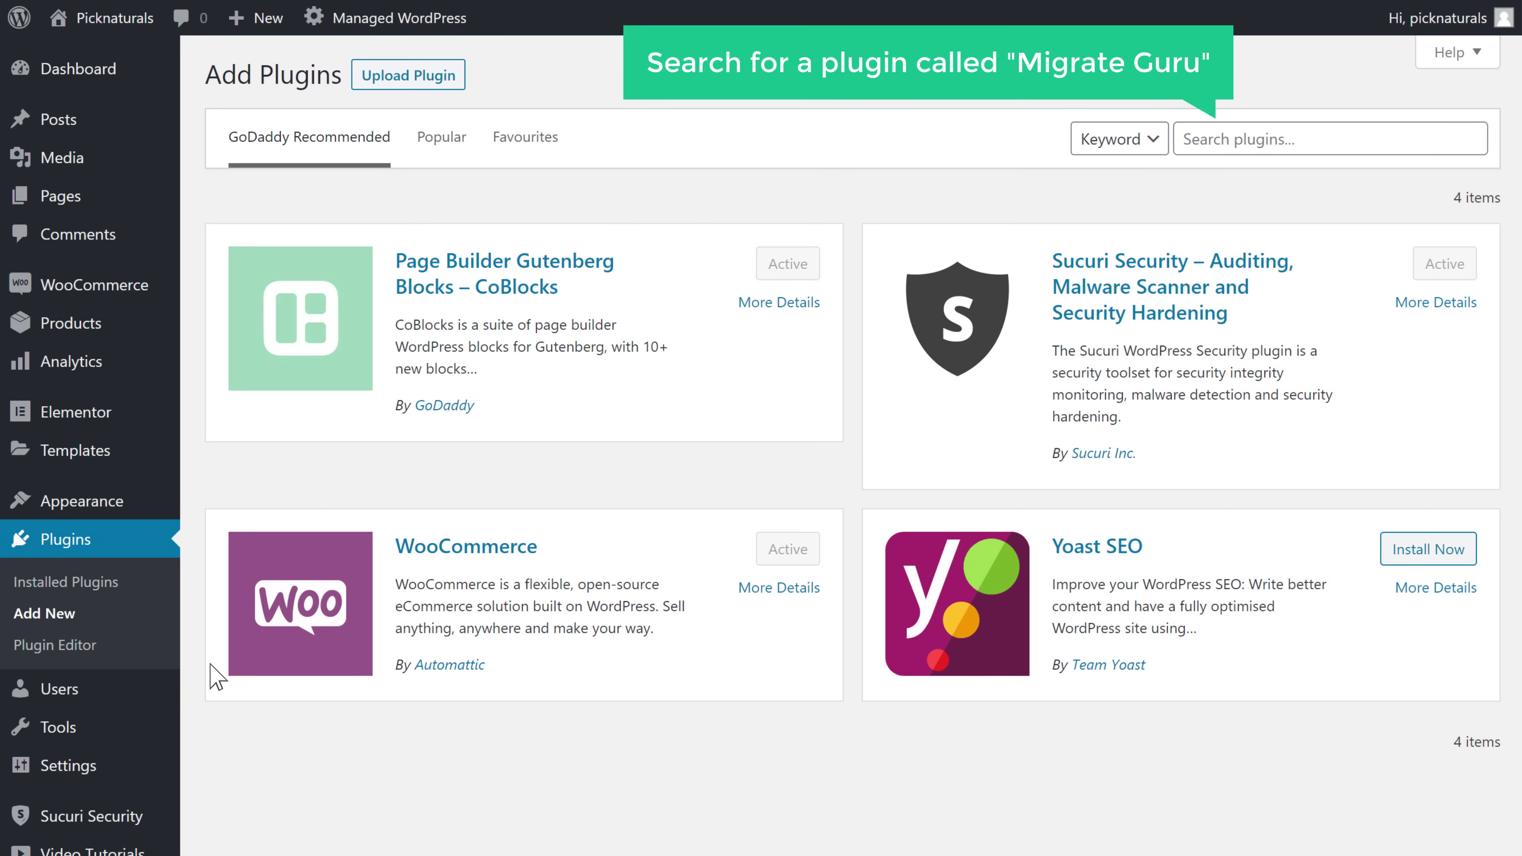
{"action": "left_click", "coordinate": [1334, 139]}
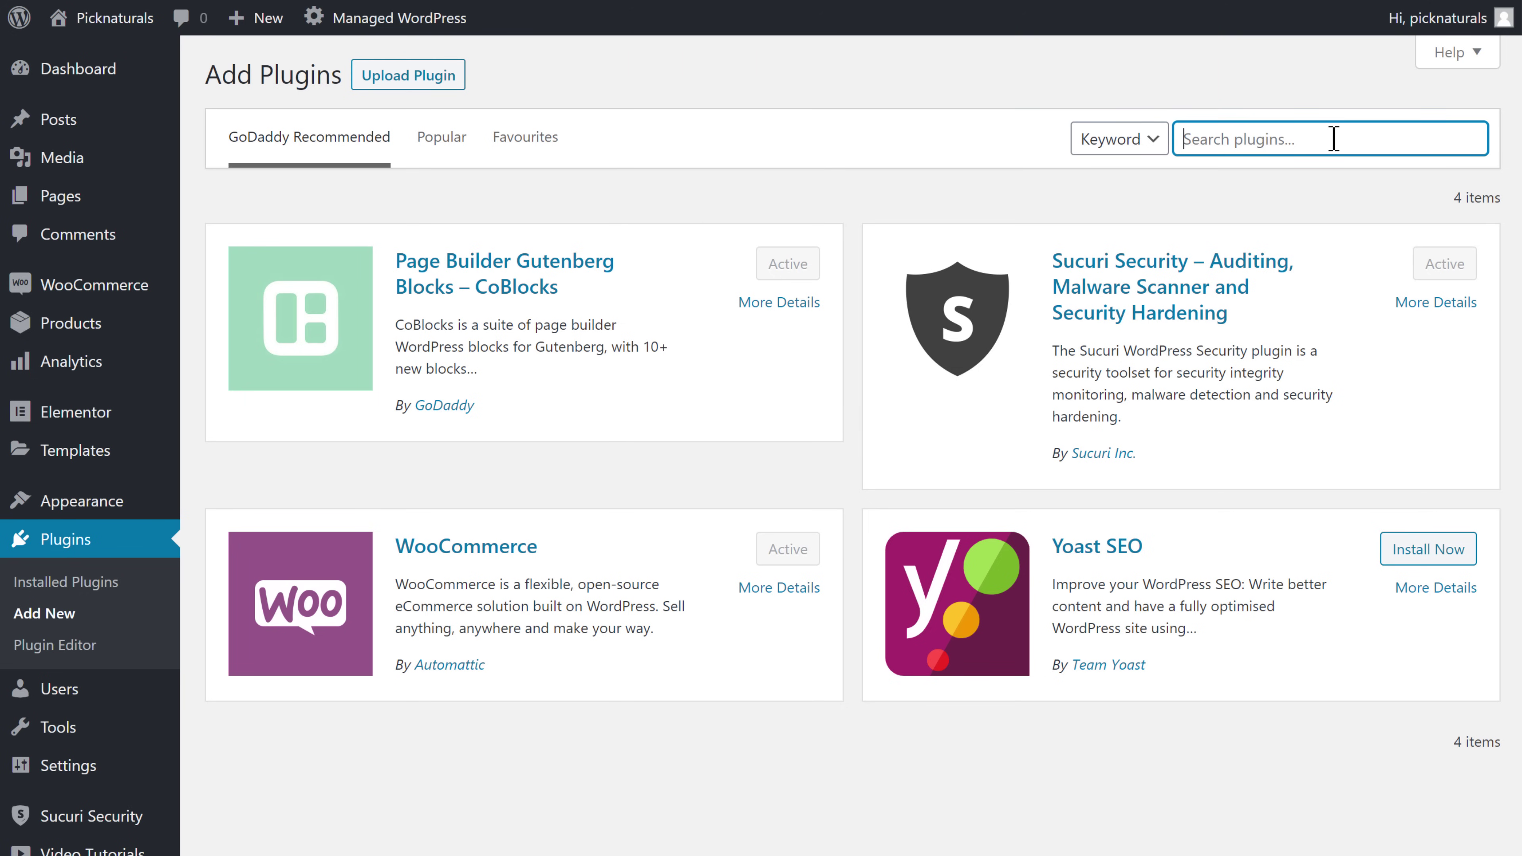
{"action": "type", "text": "Migrate Guru"}
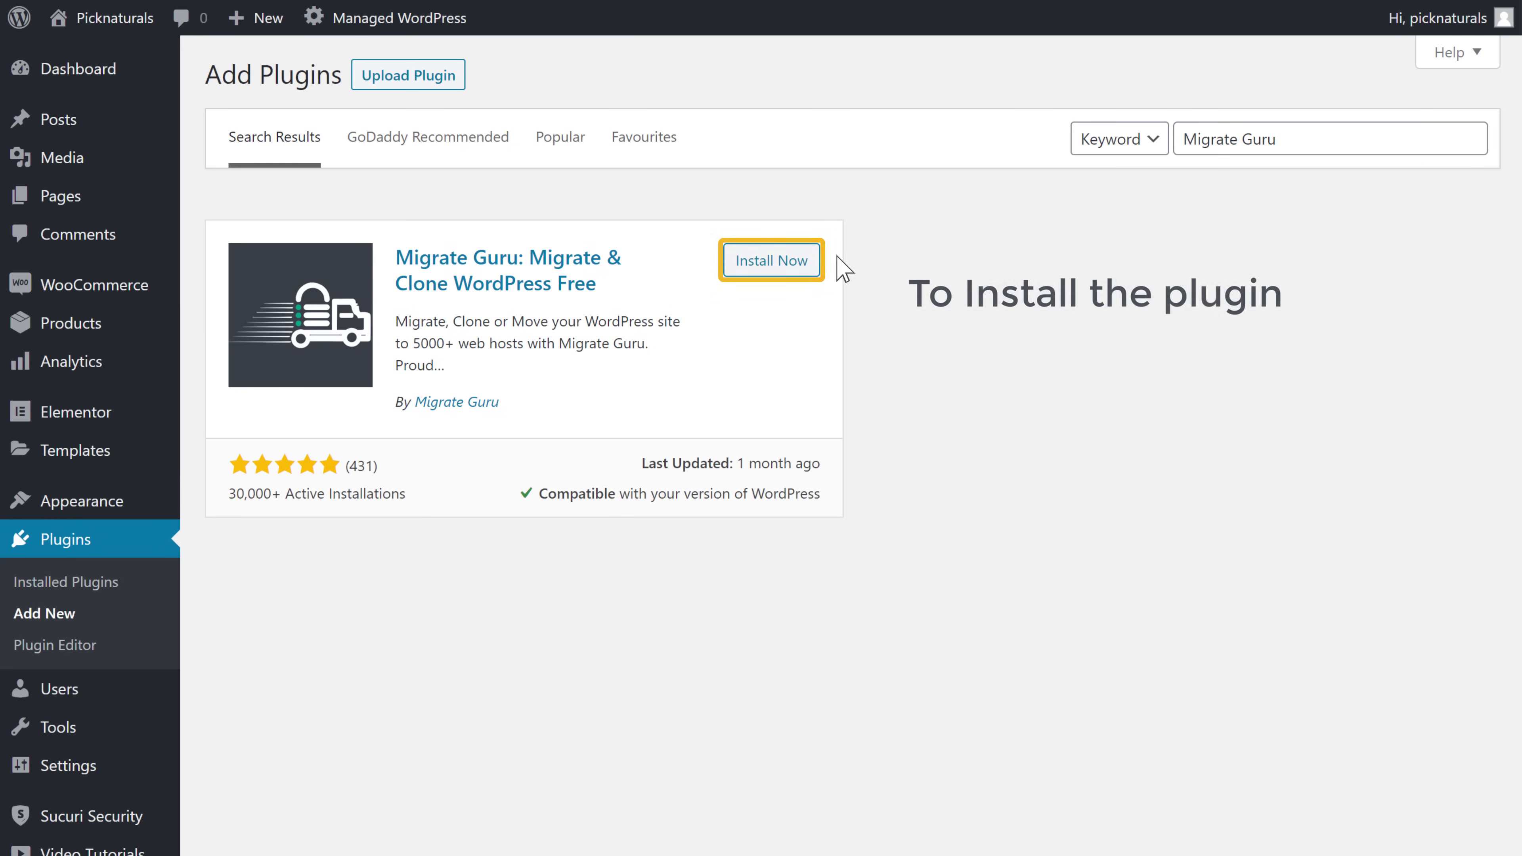
{"action": "left_click", "coordinate": [754, 266]}
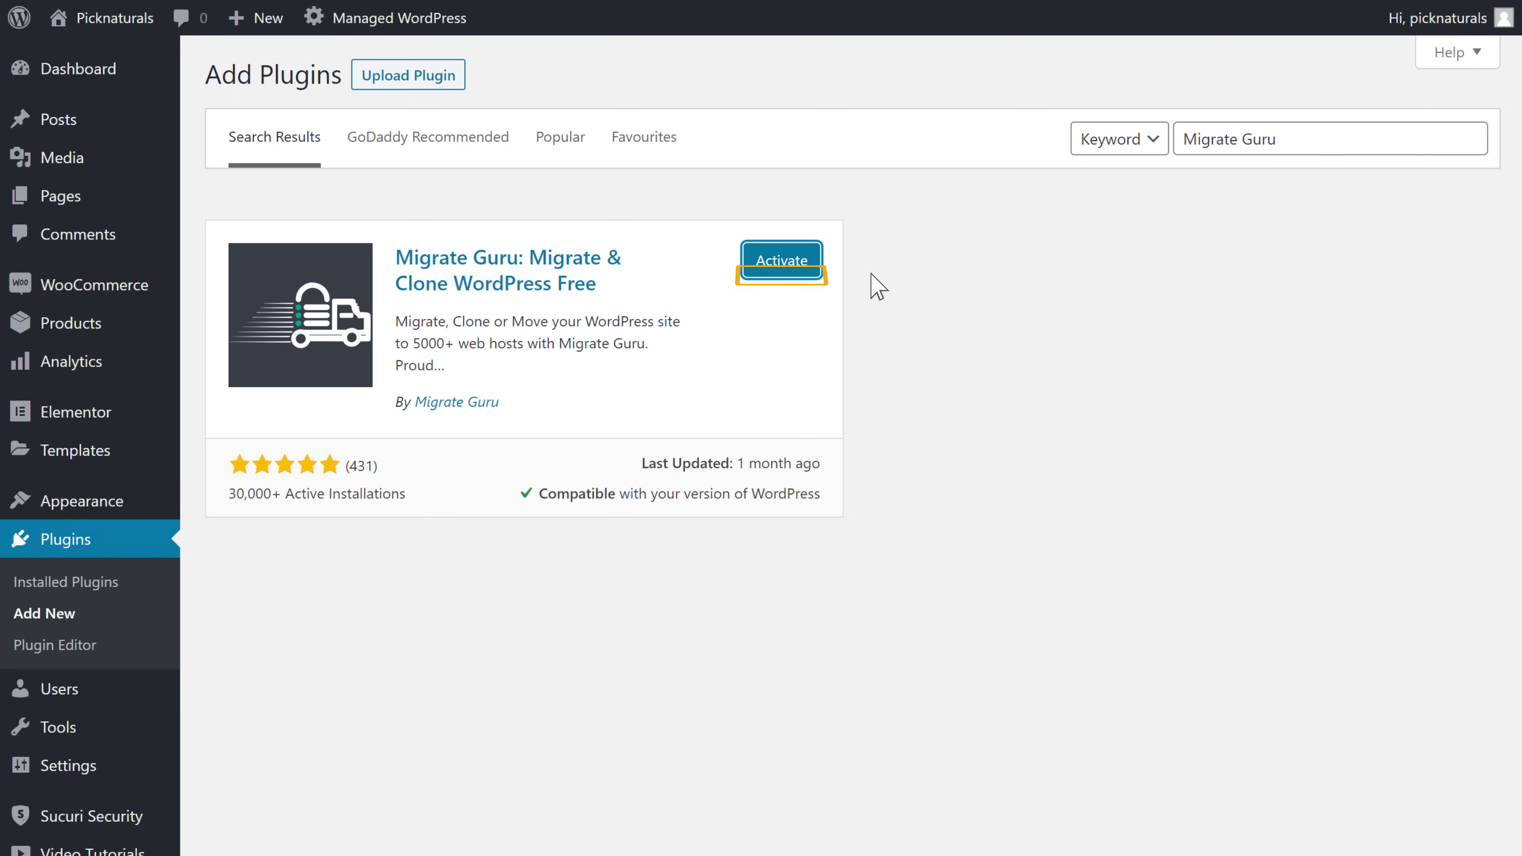
{"action": "left_click", "coordinate": [789, 264]}
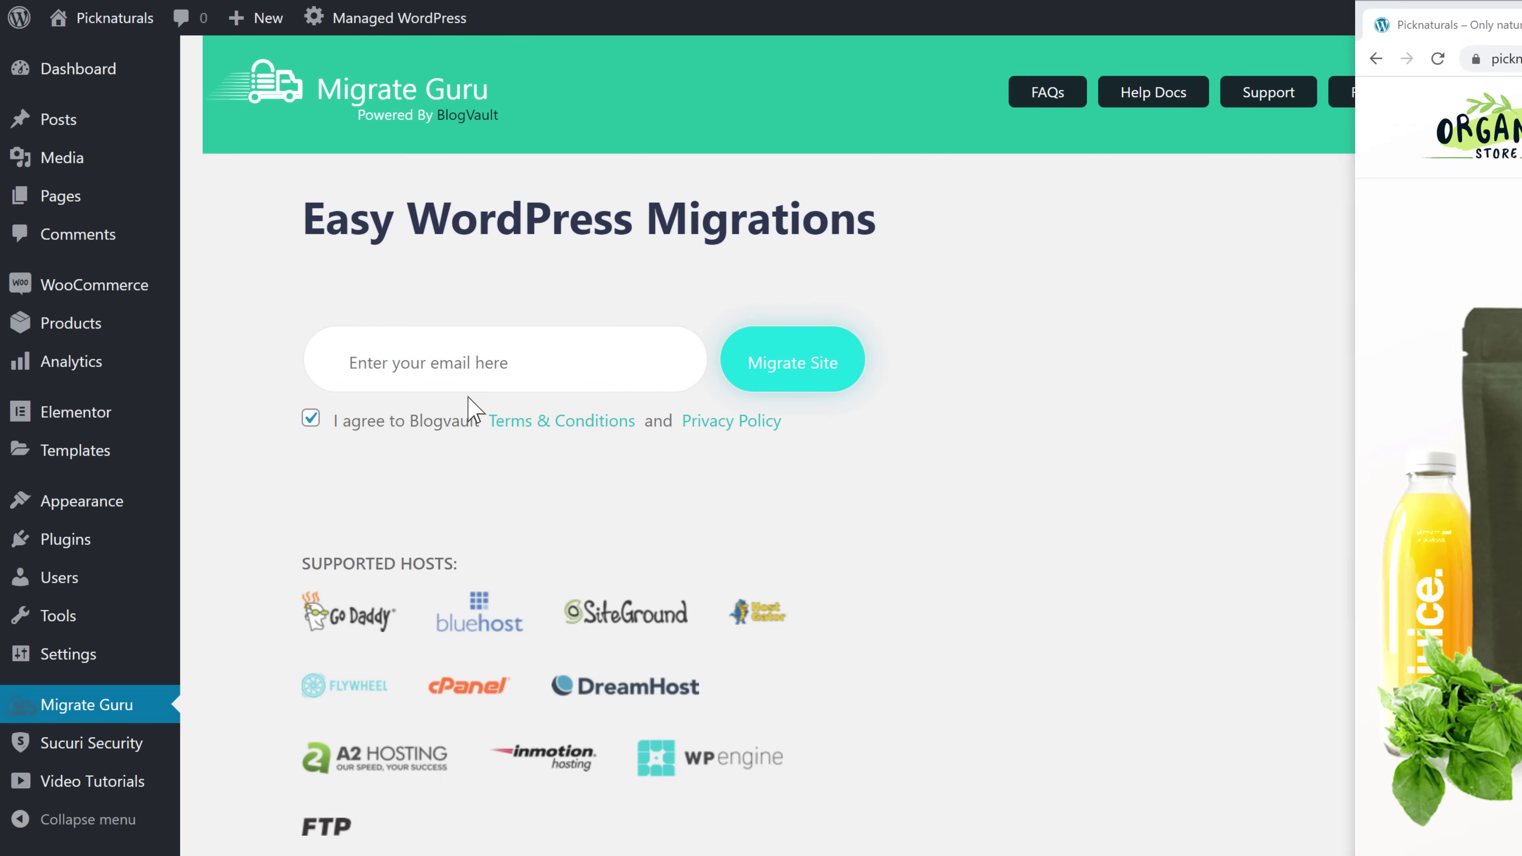
Enter the account e-mail in Migrate Guru and click Migrate Site
{"action": "left_click", "coordinate": [550, 362]}
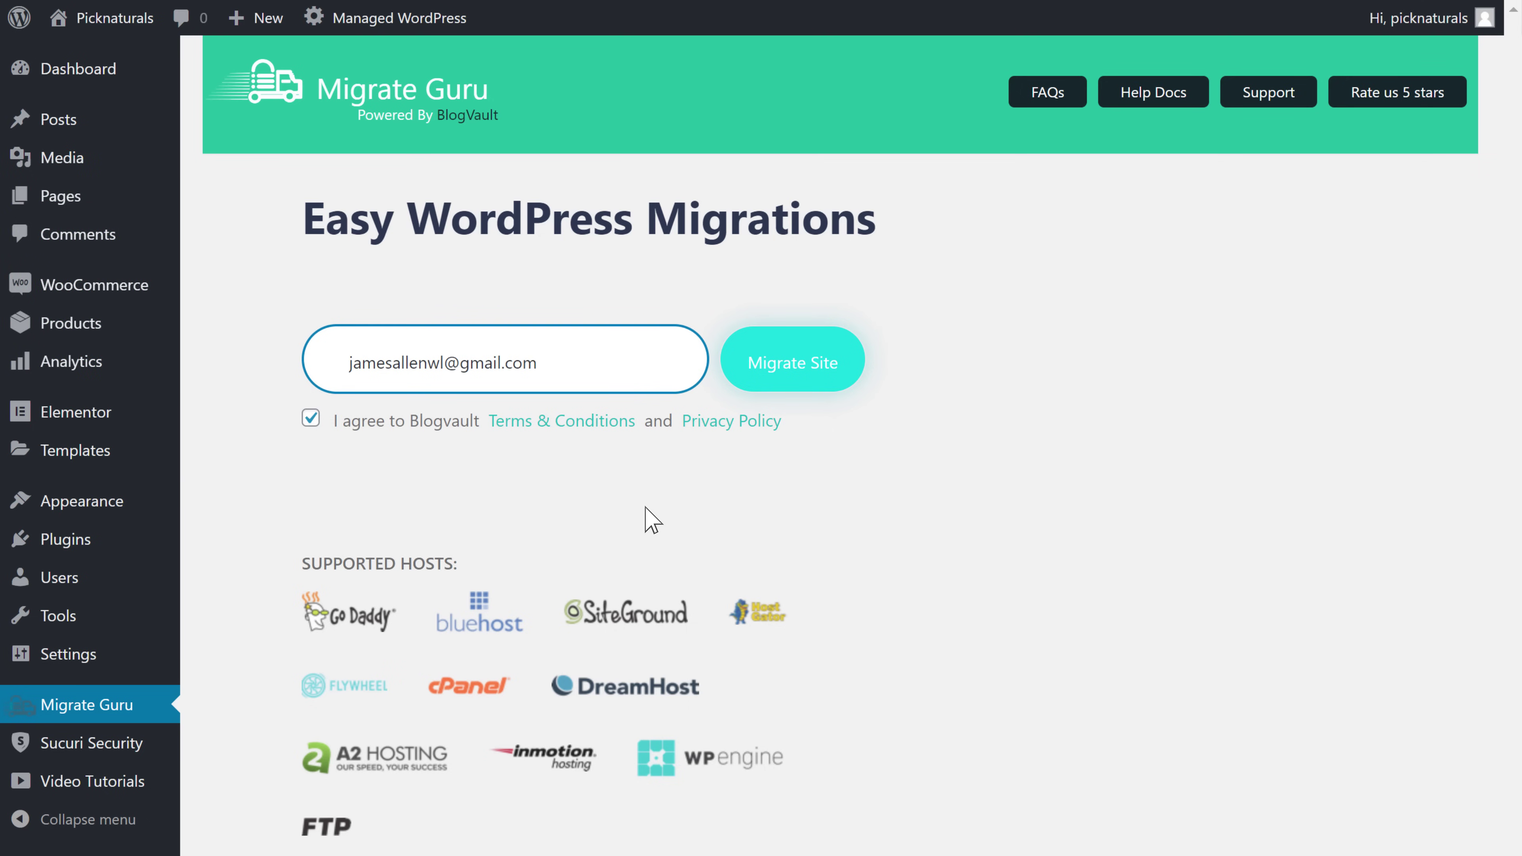
{"action": "left_click", "coordinate": [652, 519]}
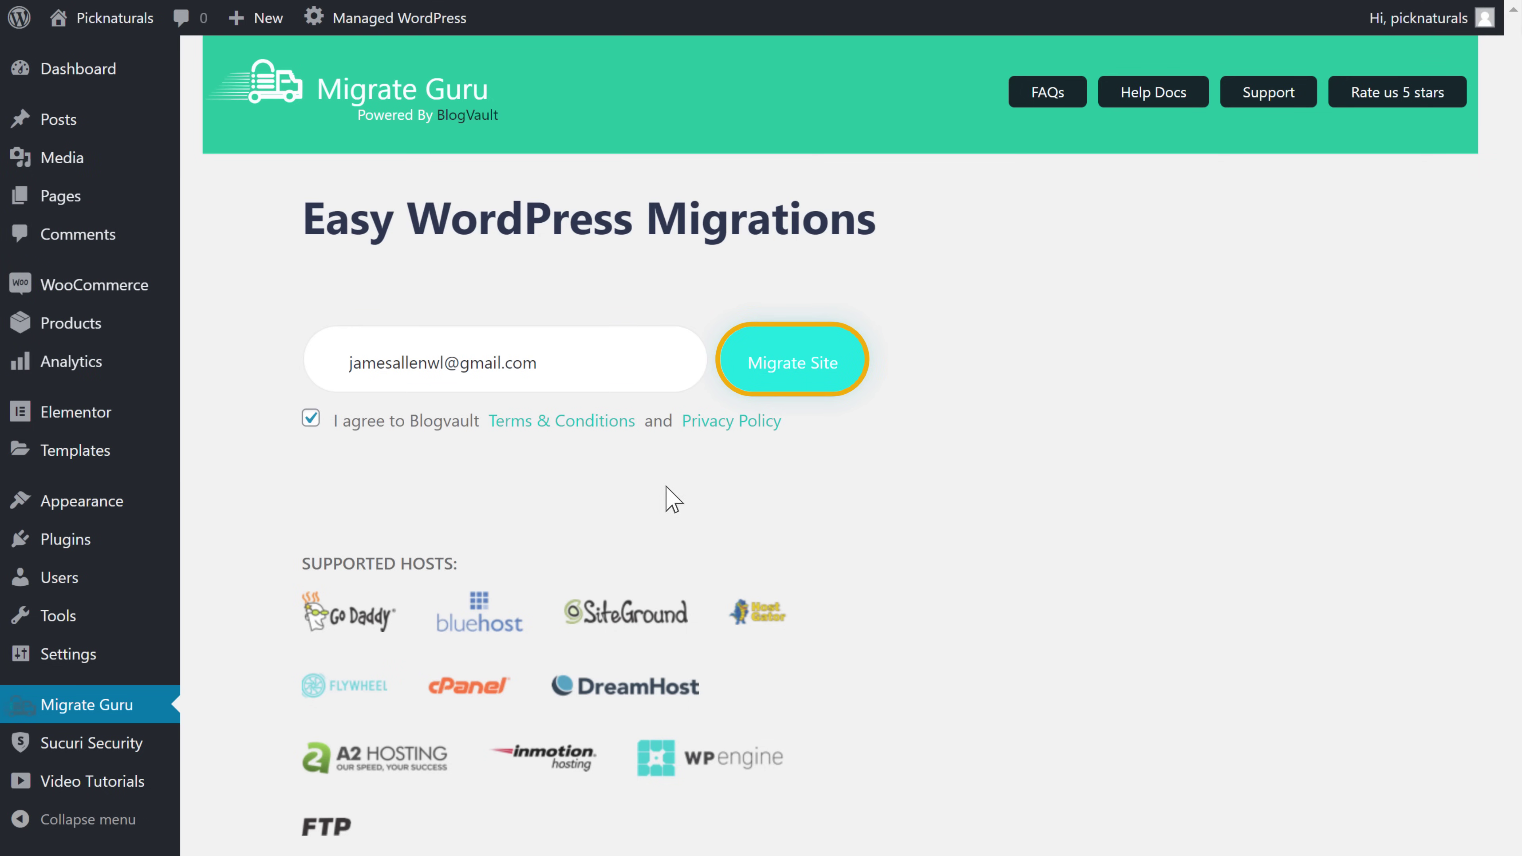
{"action": "left_click", "coordinate": [777, 388]}
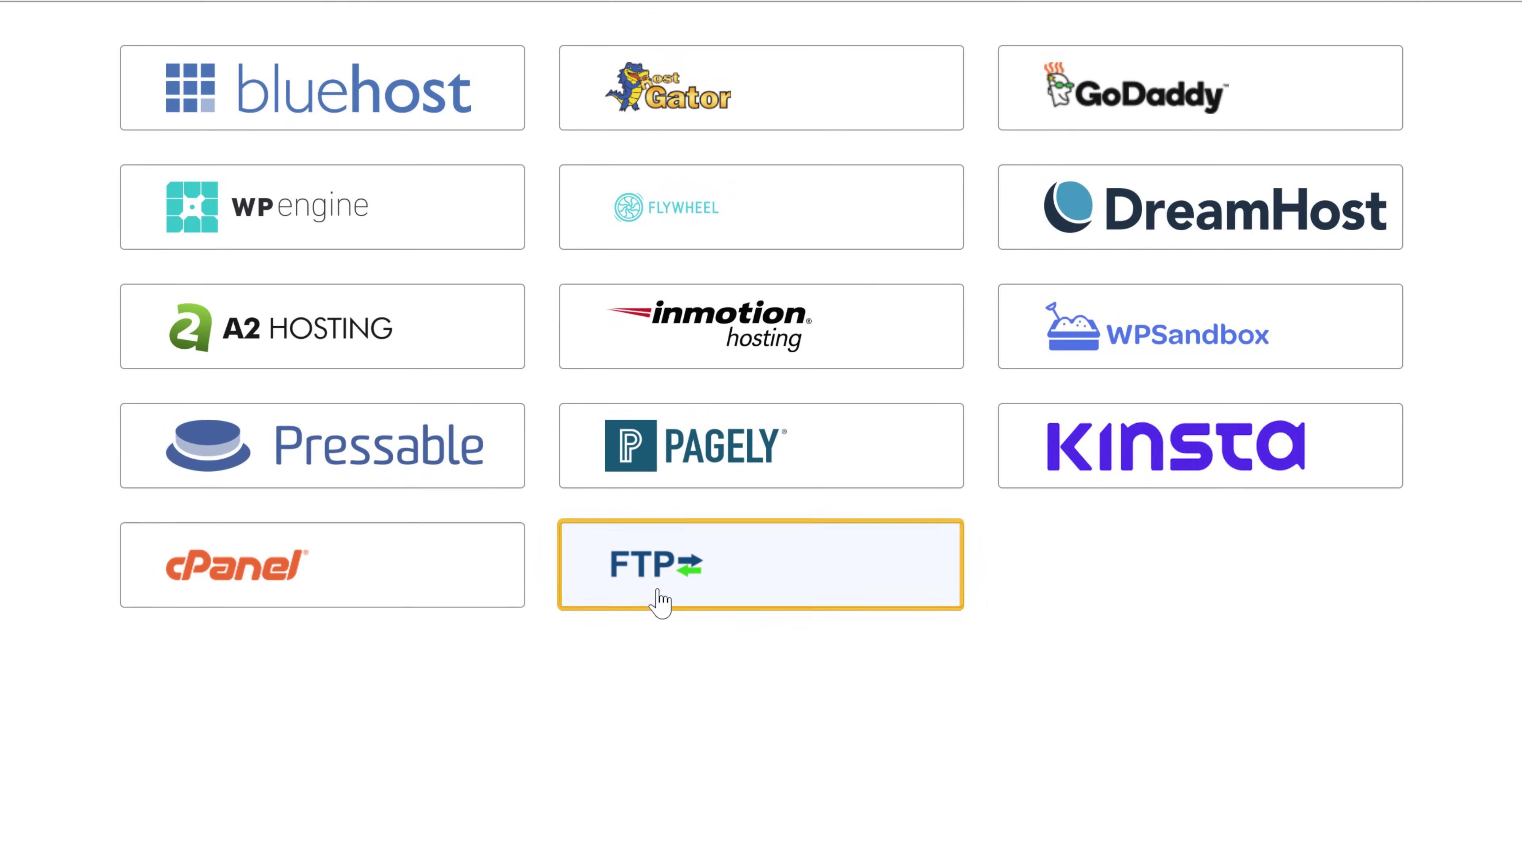
{"action": "left_click", "coordinate": [635, 582]}
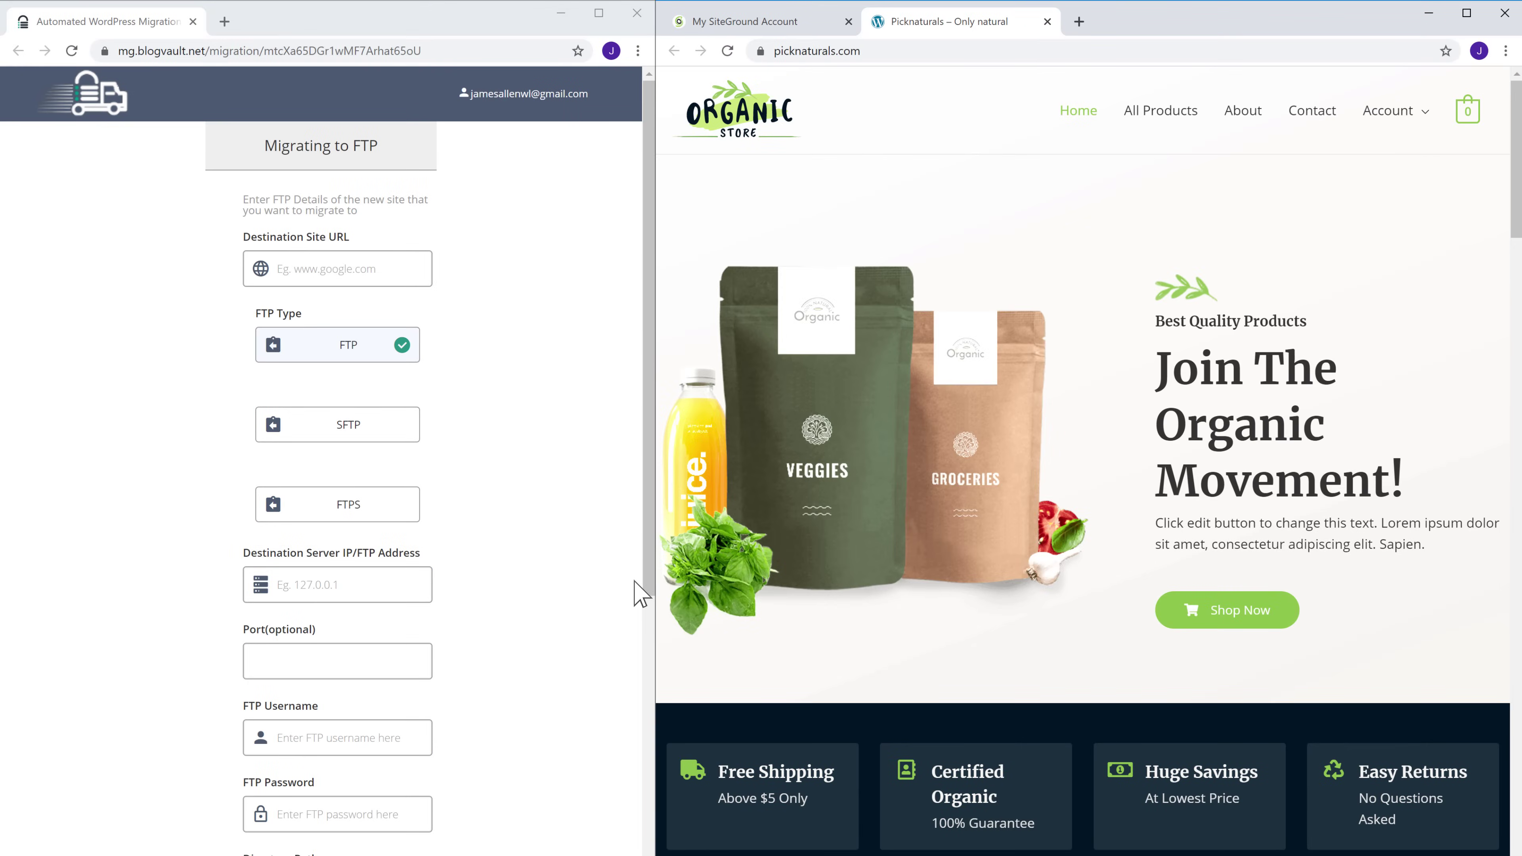
{"action": "left_click", "coordinate": [863, 51]}
{"action": "key", "text": "cmd+c"}
{"action": "right_click", "coordinate": [863, 51]}
{"action": "left_click", "coordinate": [897, 145]}
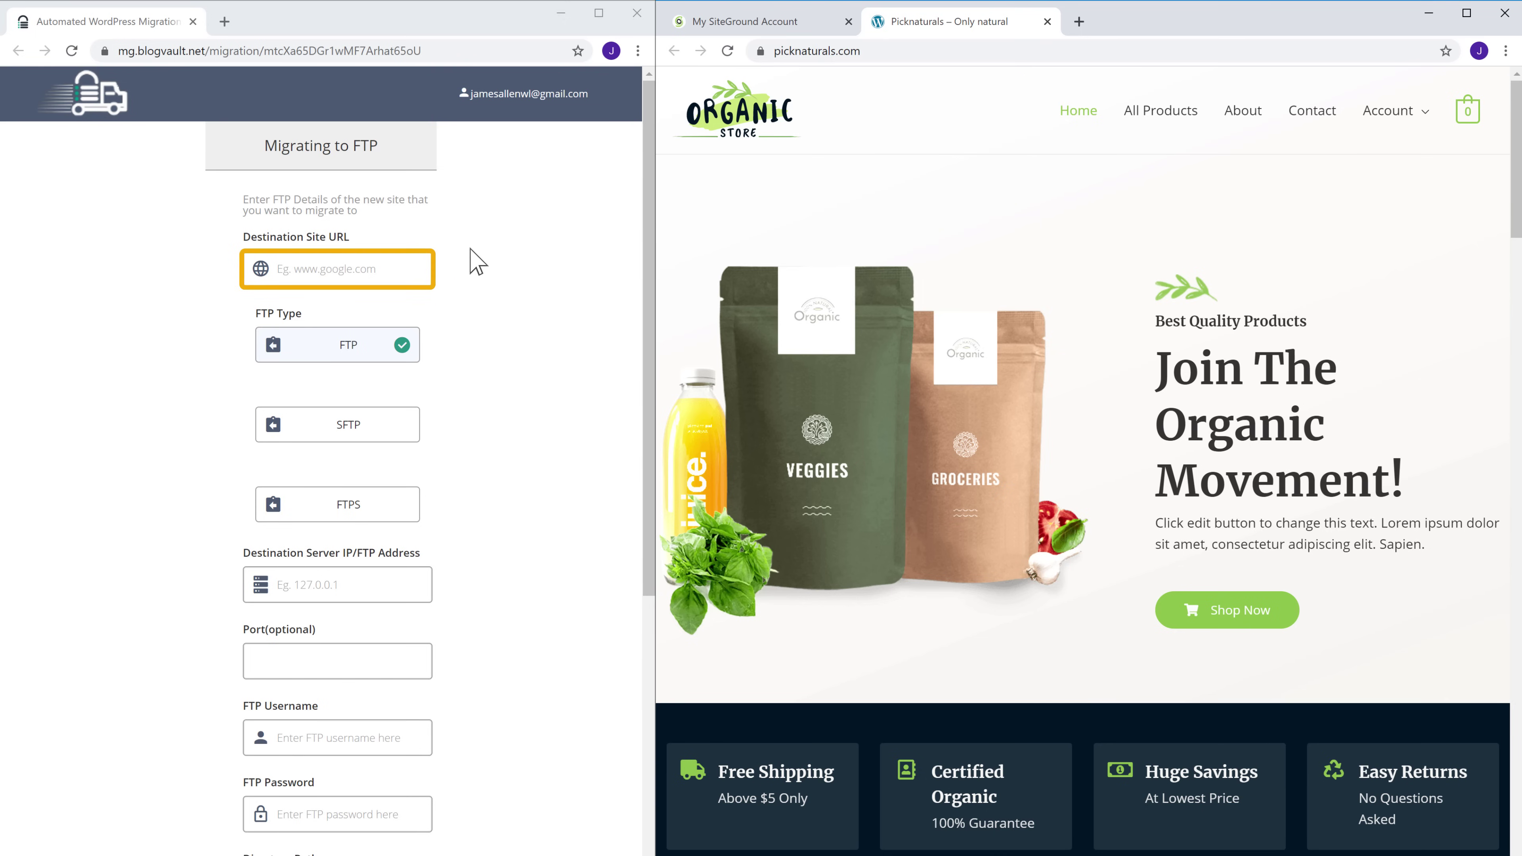
{"action": "right_click", "coordinate": [388, 270]}
{"action": "left_click", "coordinate": [425, 401]}
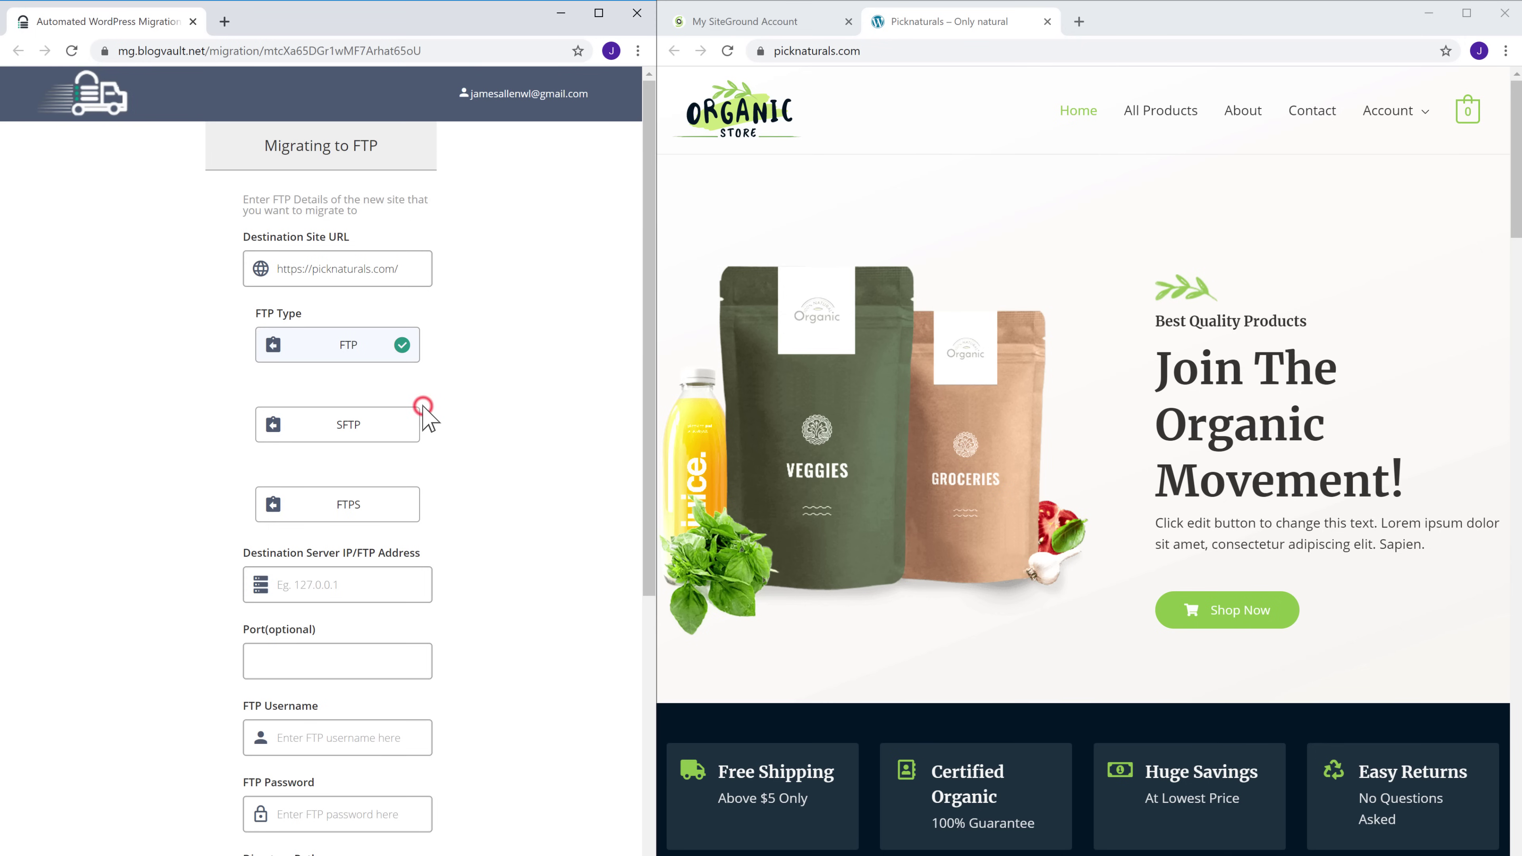
{"action": "scroll", "coordinate": [428, 413], "scroll_direction": "down", "scroll_amount": 1}
{"action": "scroll", "coordinate": [423, 407], "scroll_direction": "down", "scroll_amount": 5}
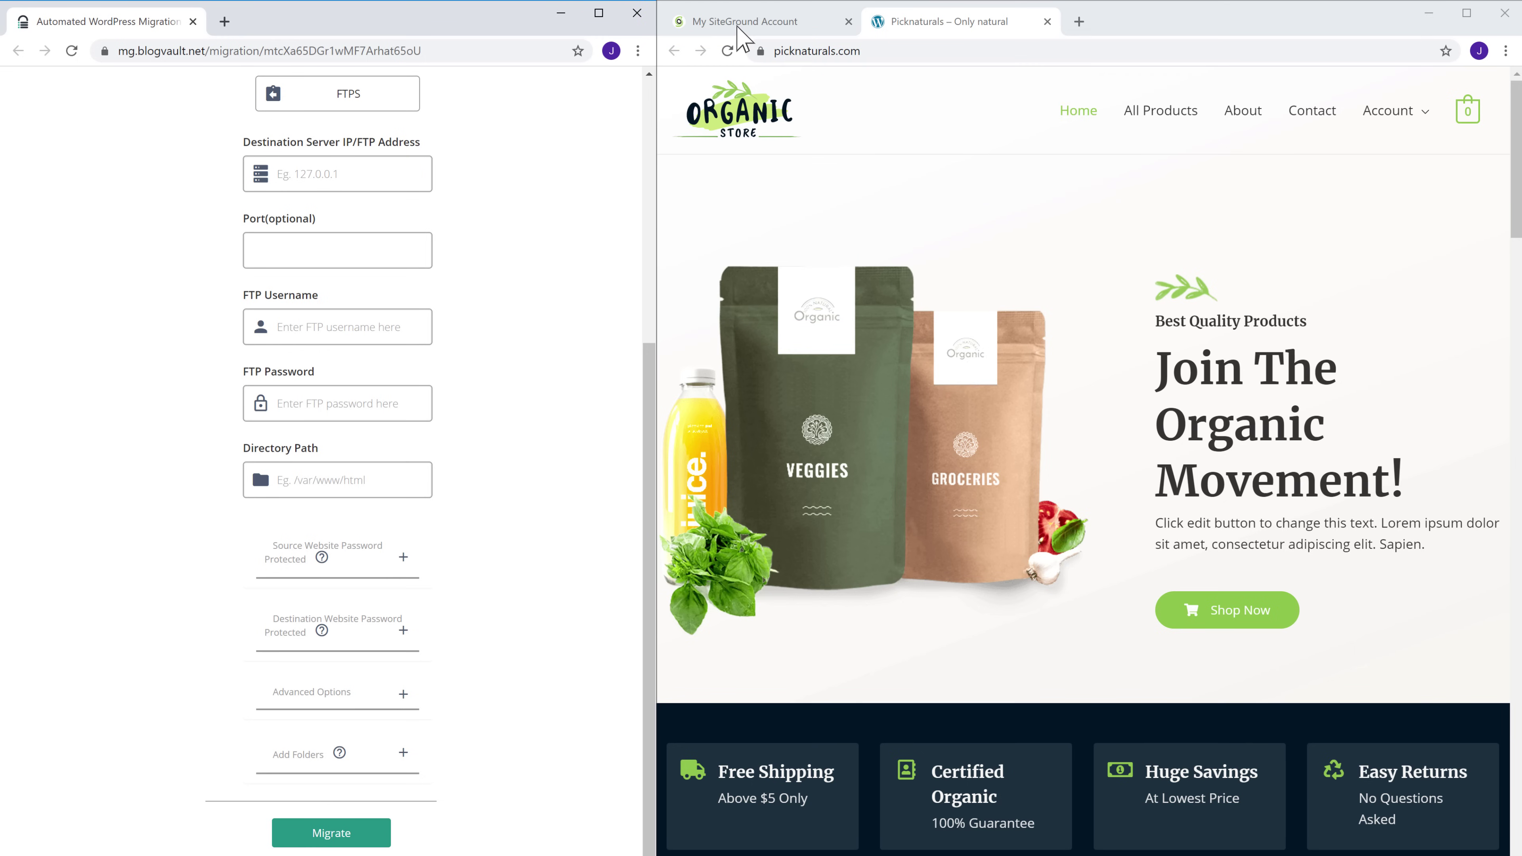
Open the SiteGround Site Tools dashboard for picknaturals.com from the Websites list
{"action": "left_click", "coordinate": [739, 24]}
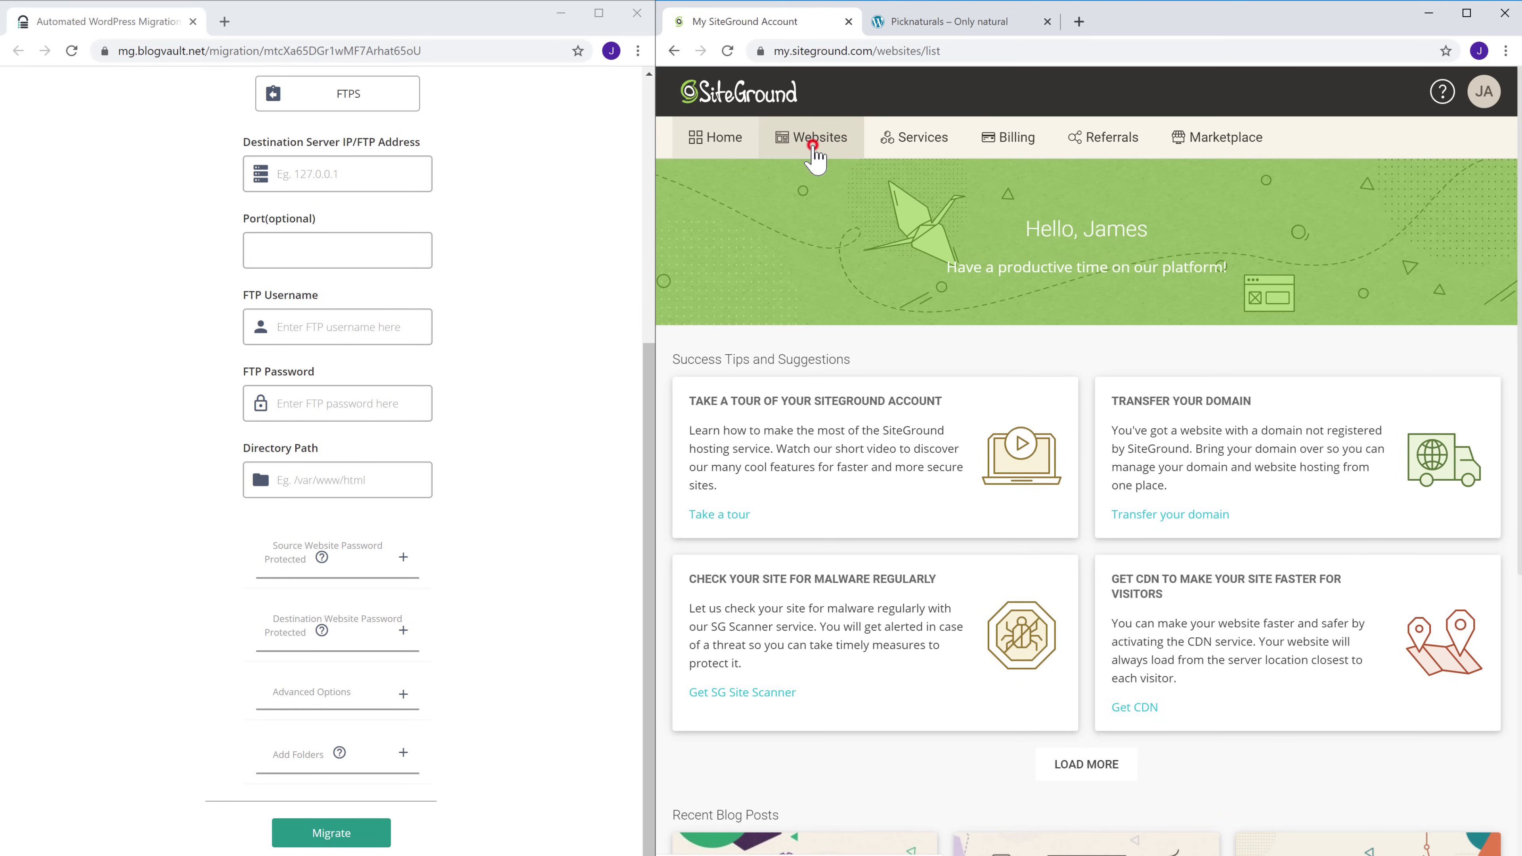
{"action": "left_click", "coordinate": [814, 146]}
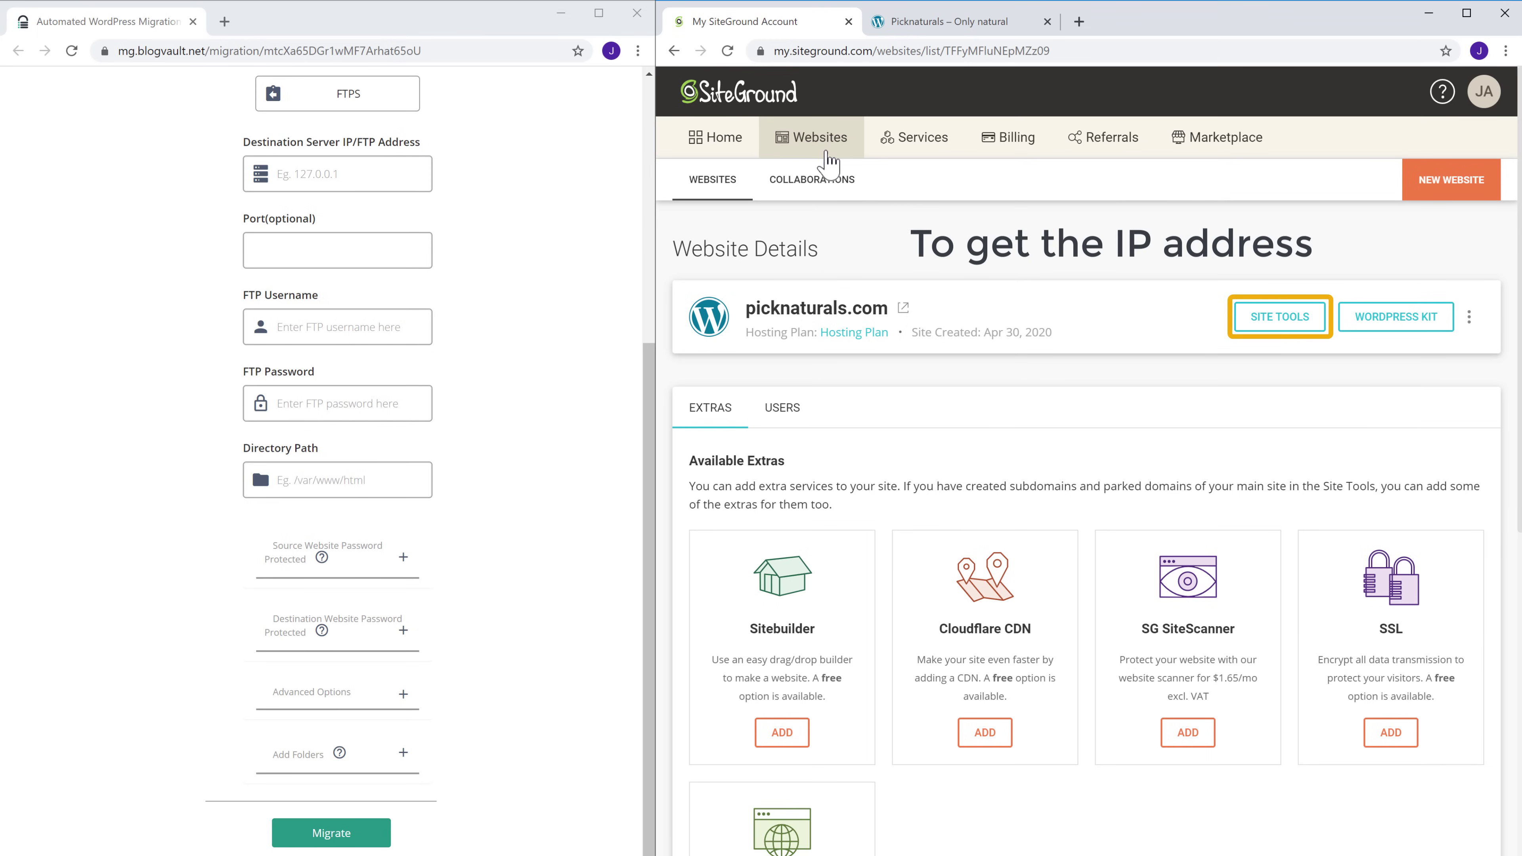
{"action": "left_click", "coordinate": [1292, 340]}
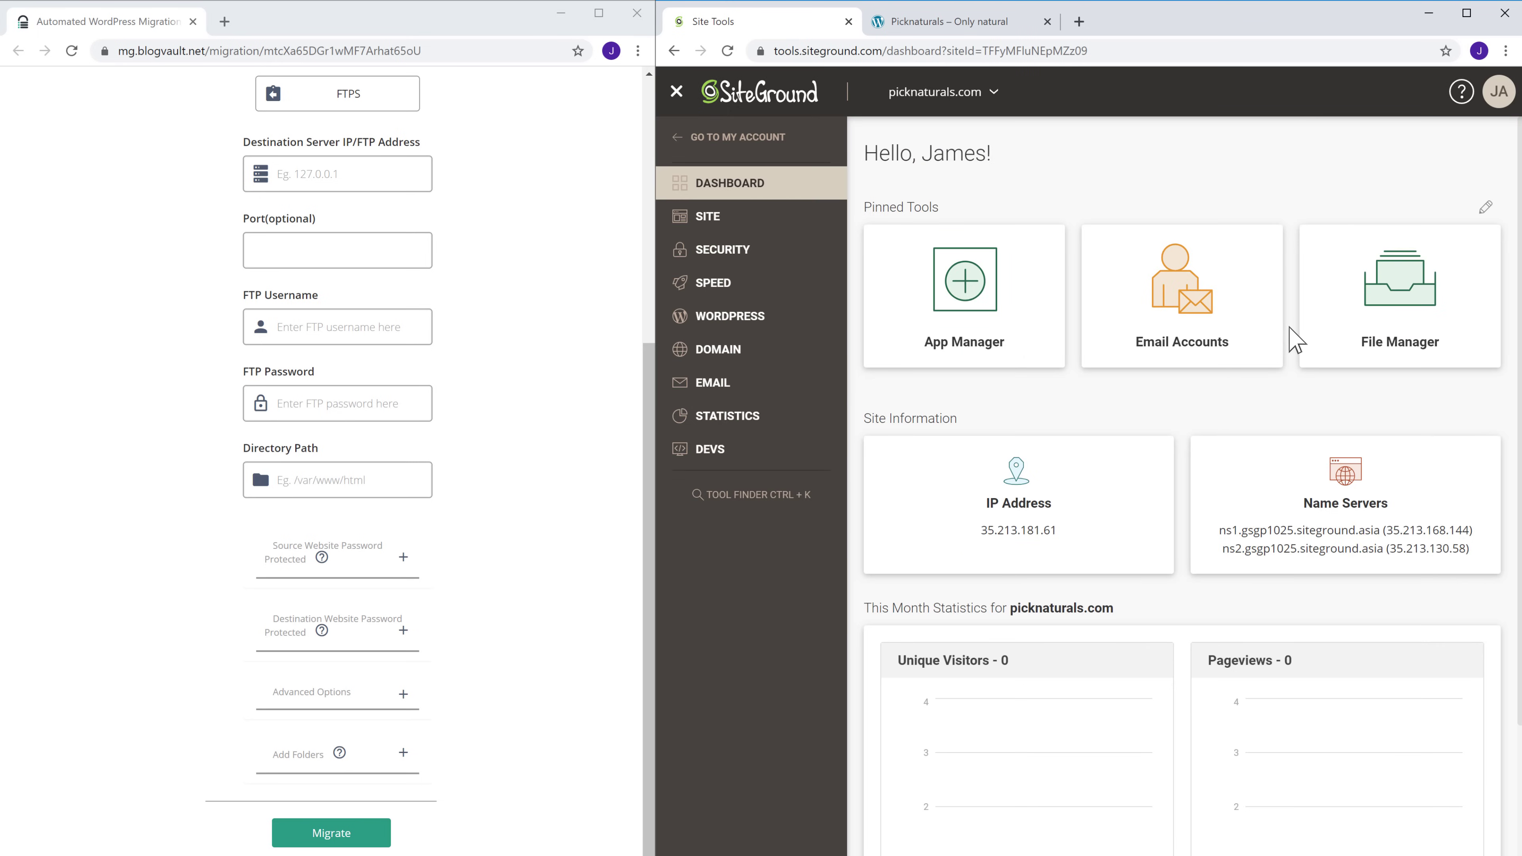
Copy the server IP address 35.213.181.61 to the clipboard
{"action": "left_click_drag", "start_coordinate": [975, 530], "coordinate": [1020, 530]}
{"action": "right_click", "coordinate": [1058, 531]}
{"action": "left_click", "coordinate": [1088, 546]}
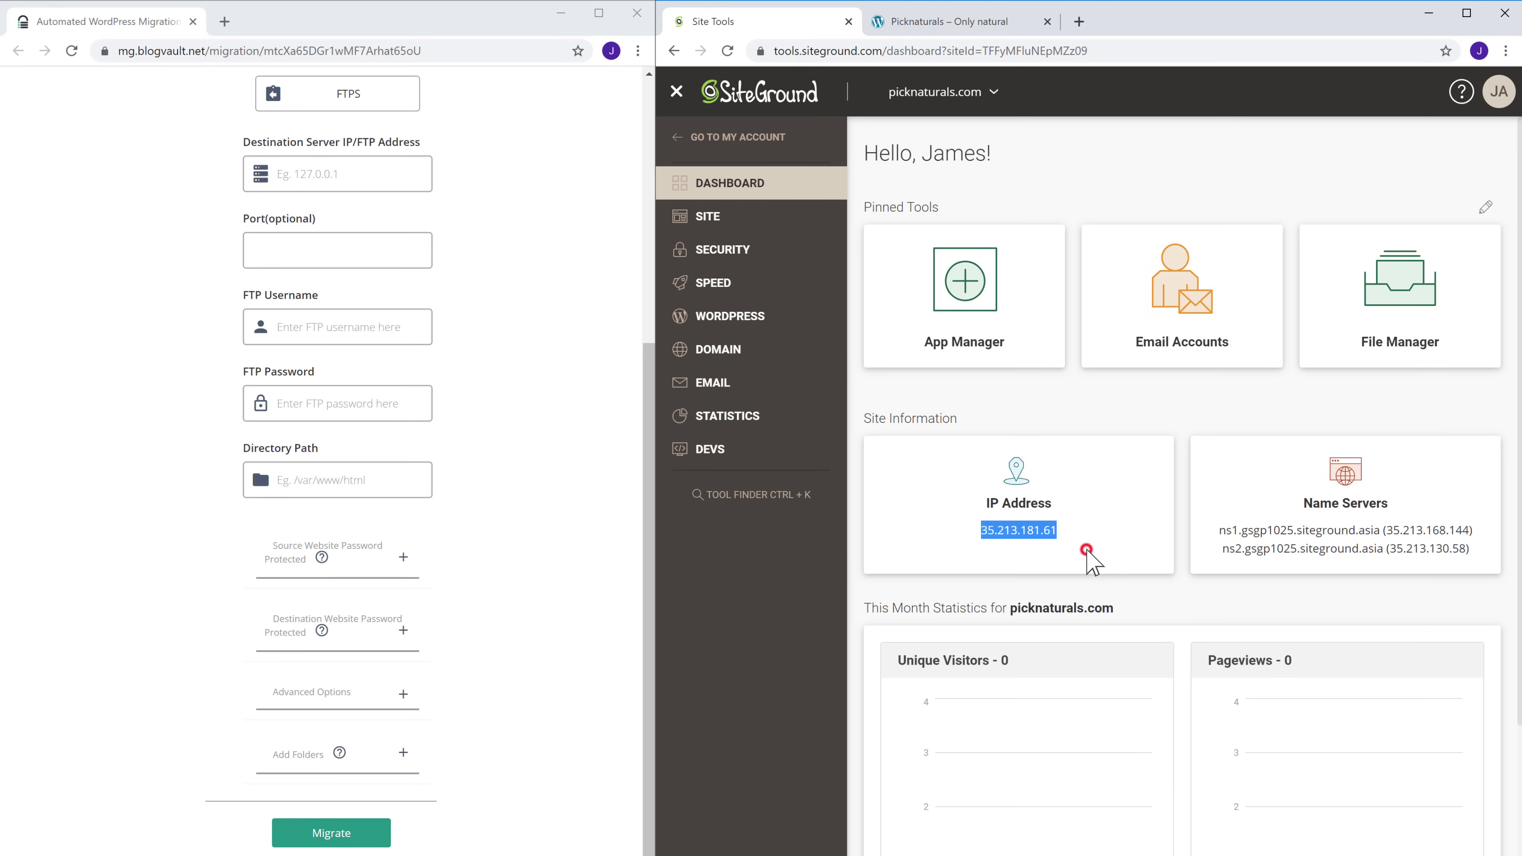
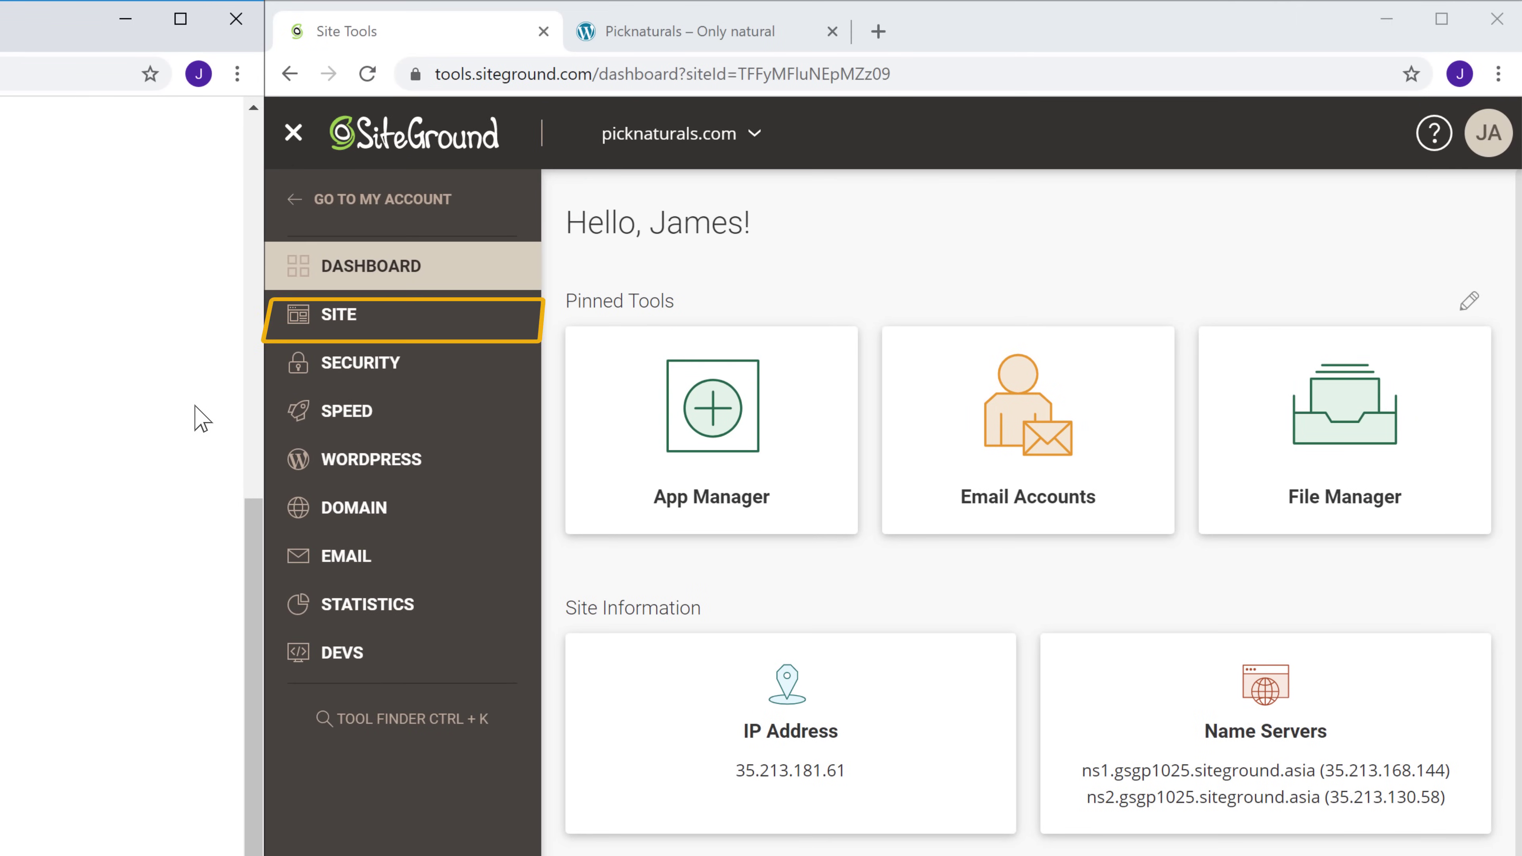
Under SITE > FTP Accounts, create a new FTP account with an account name and password
{"action": "left_click", "coordinate": [337, 327]}
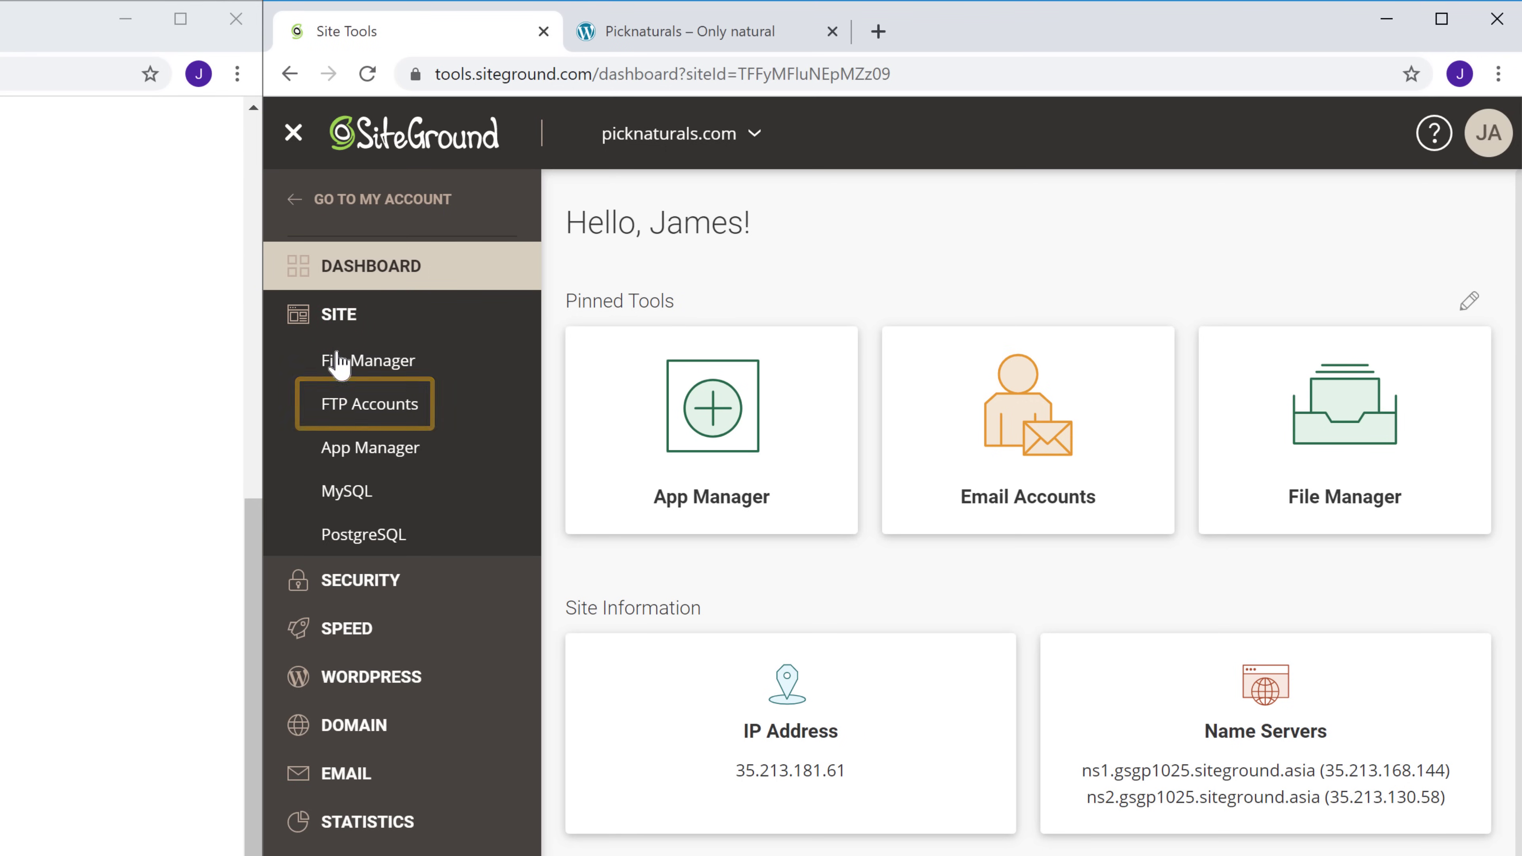
{"action": "left_click", "coordinate": [340, 410]}
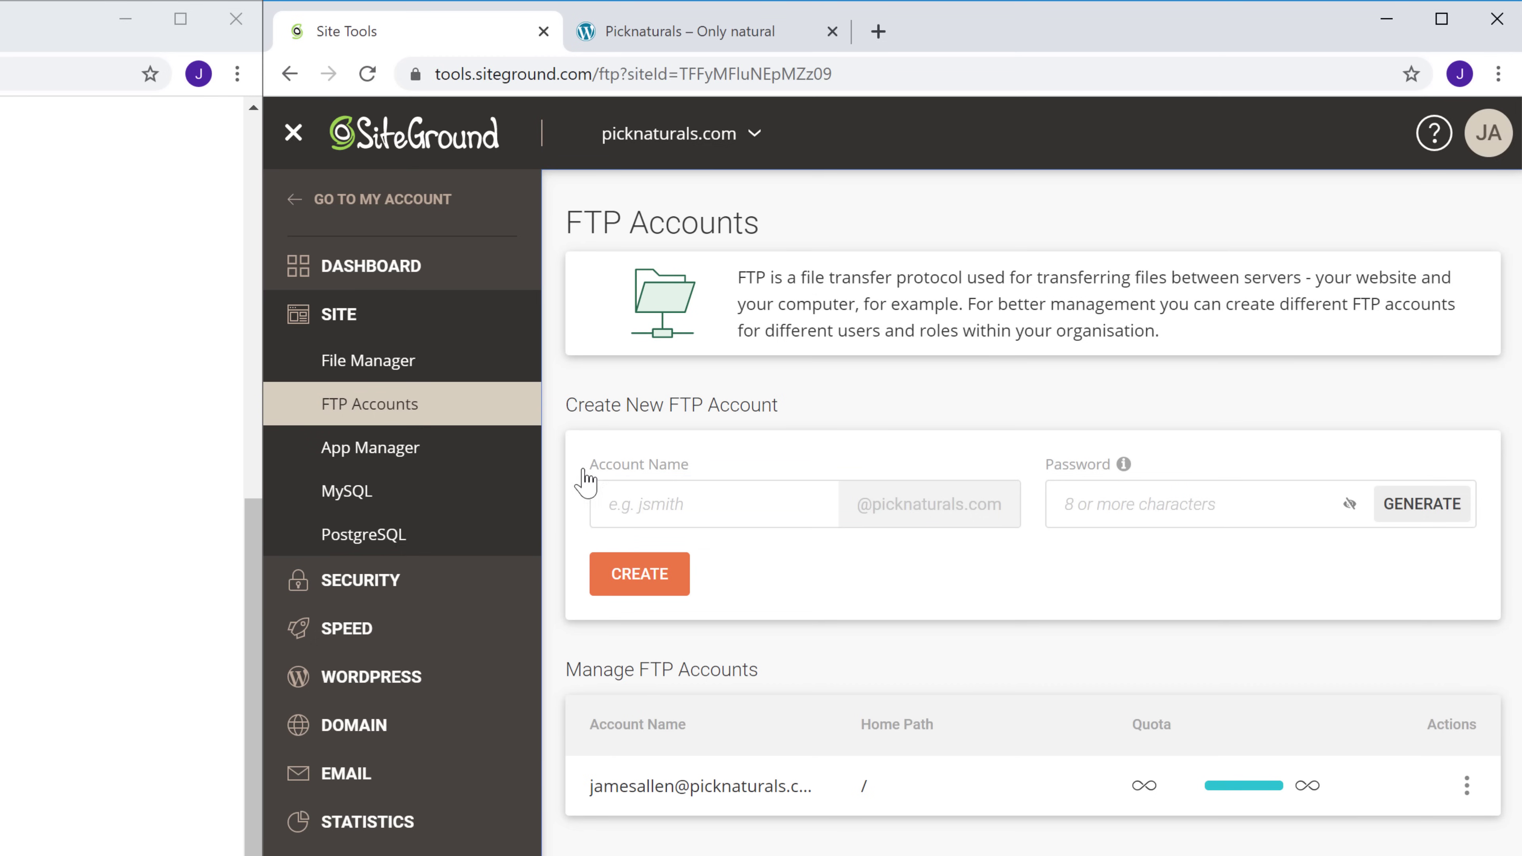
{"action": "left_click", "coordinate": [729, 505]}
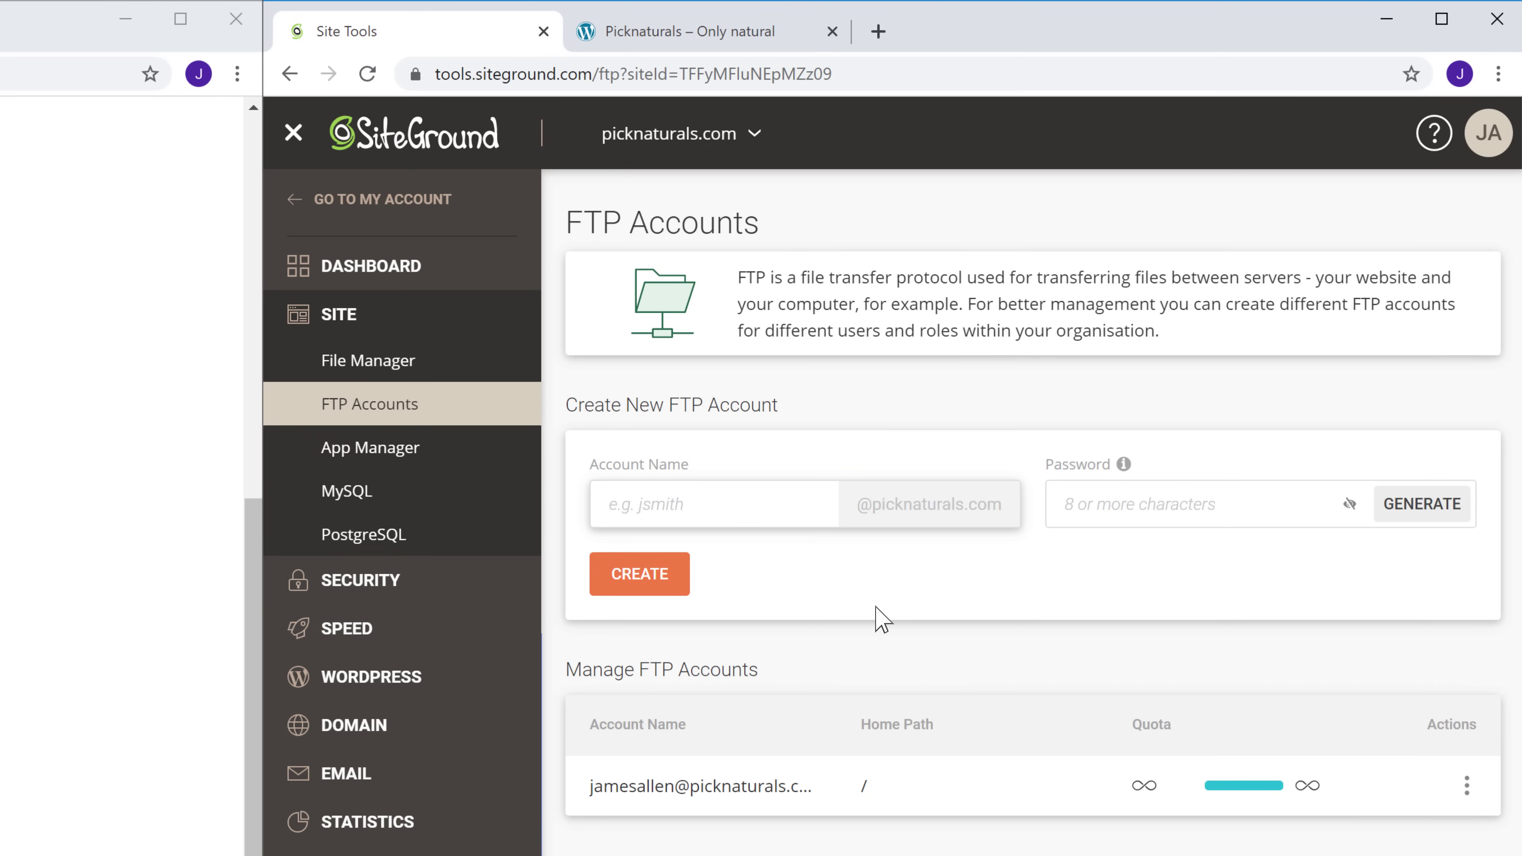
{"action": "key", "text": "Tab"}
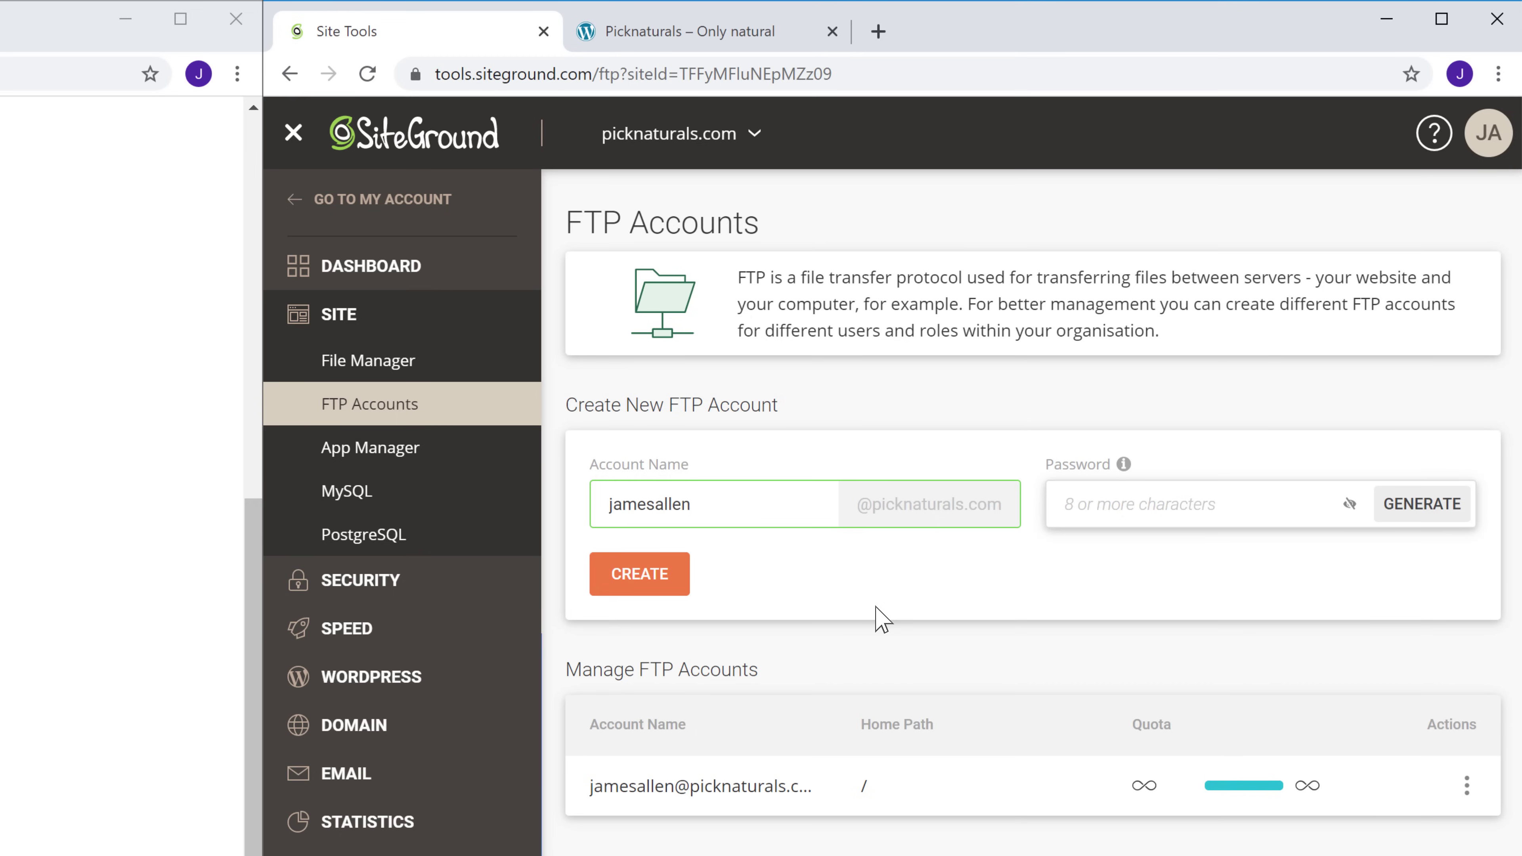
{"action": "type", "text": "a•••••••"}
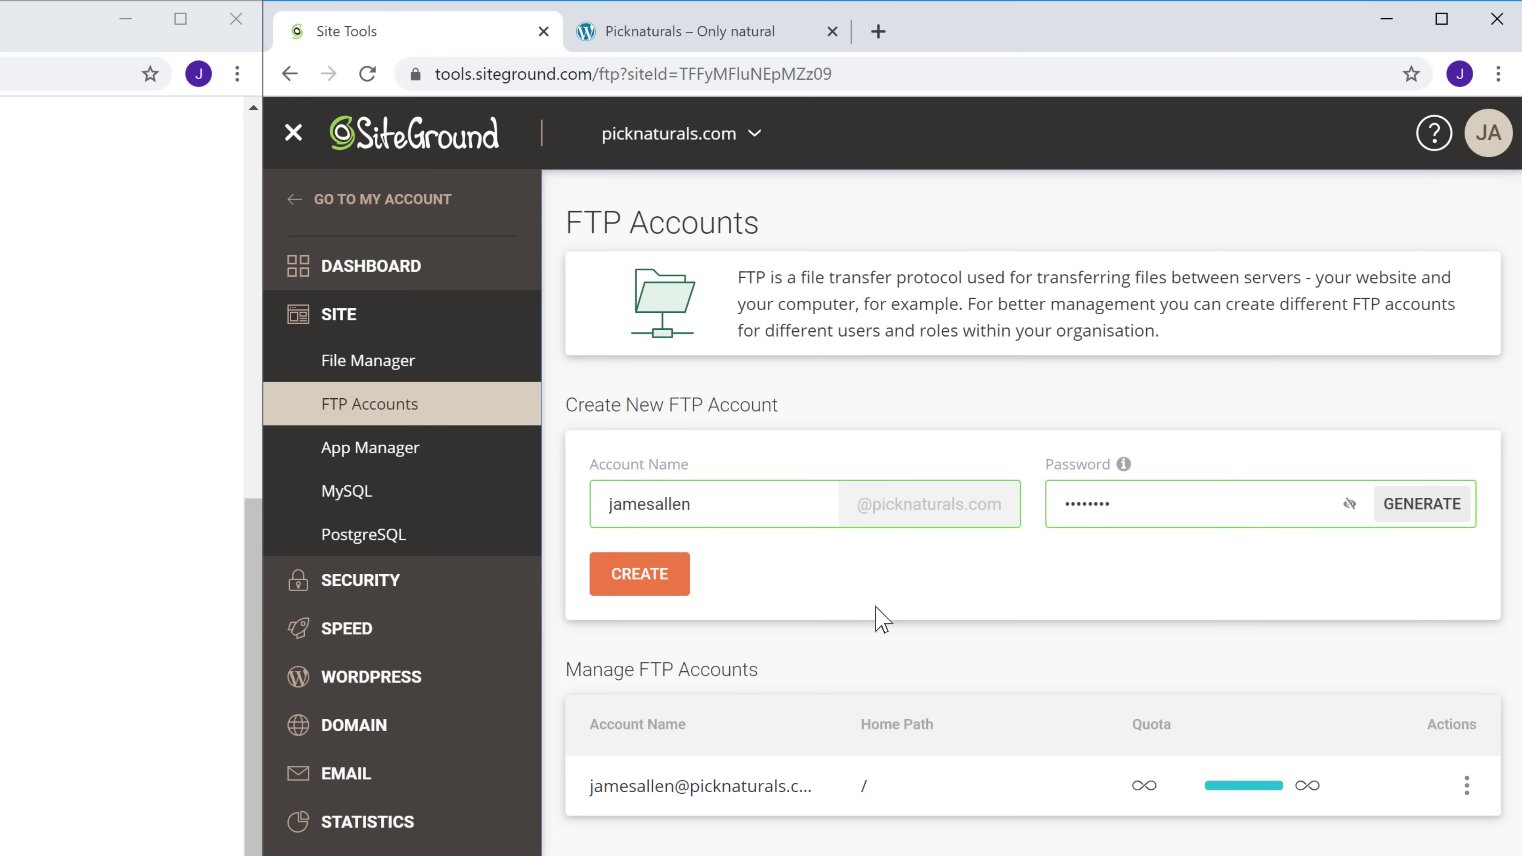
{"action": "key", "text": "Tab"}
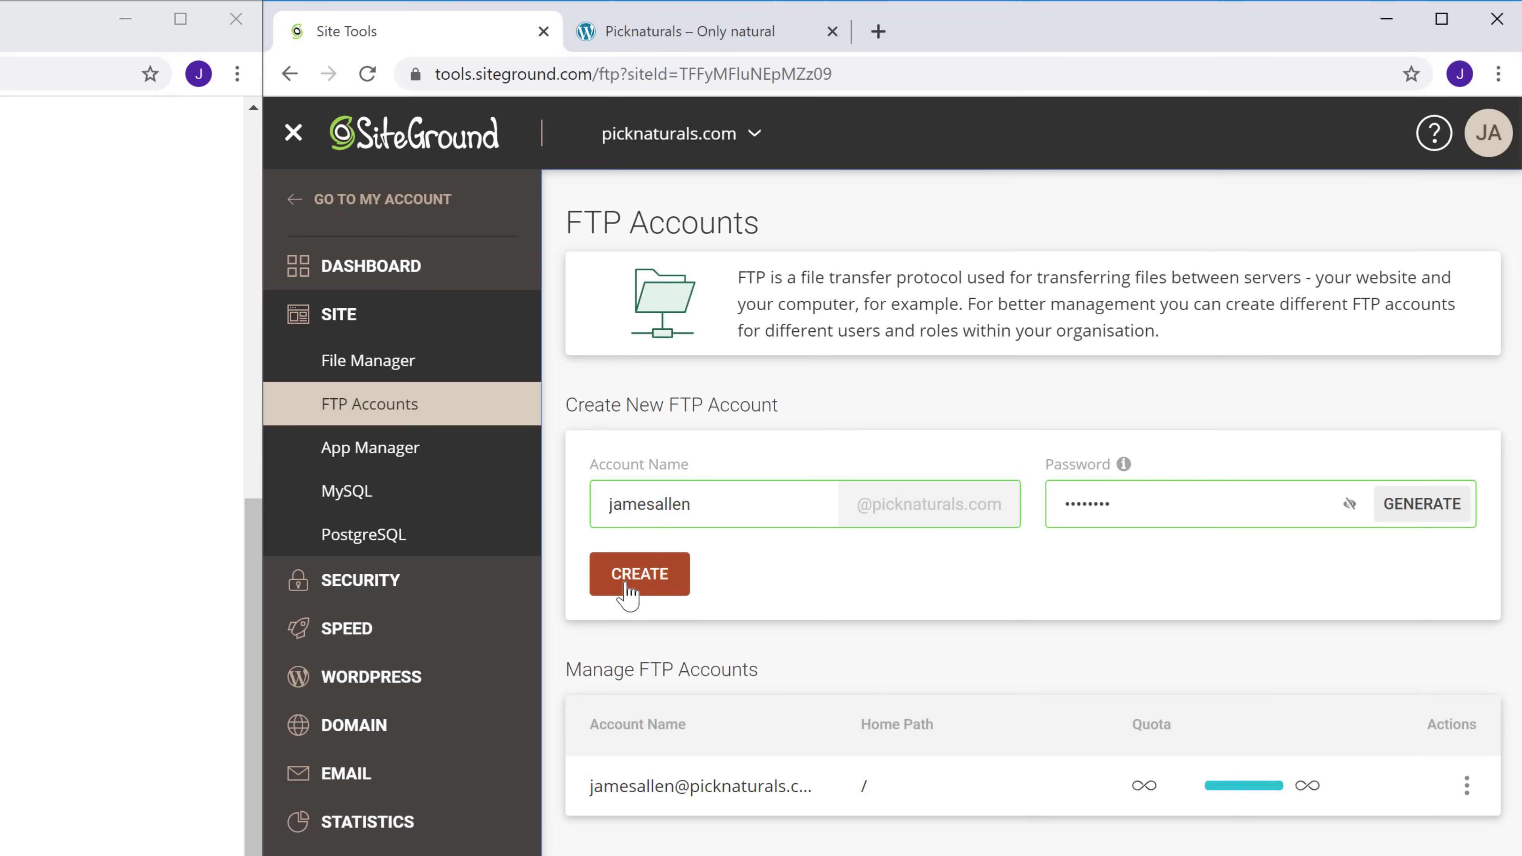
{"action": "left_click", "coordinate": [625, 583]}
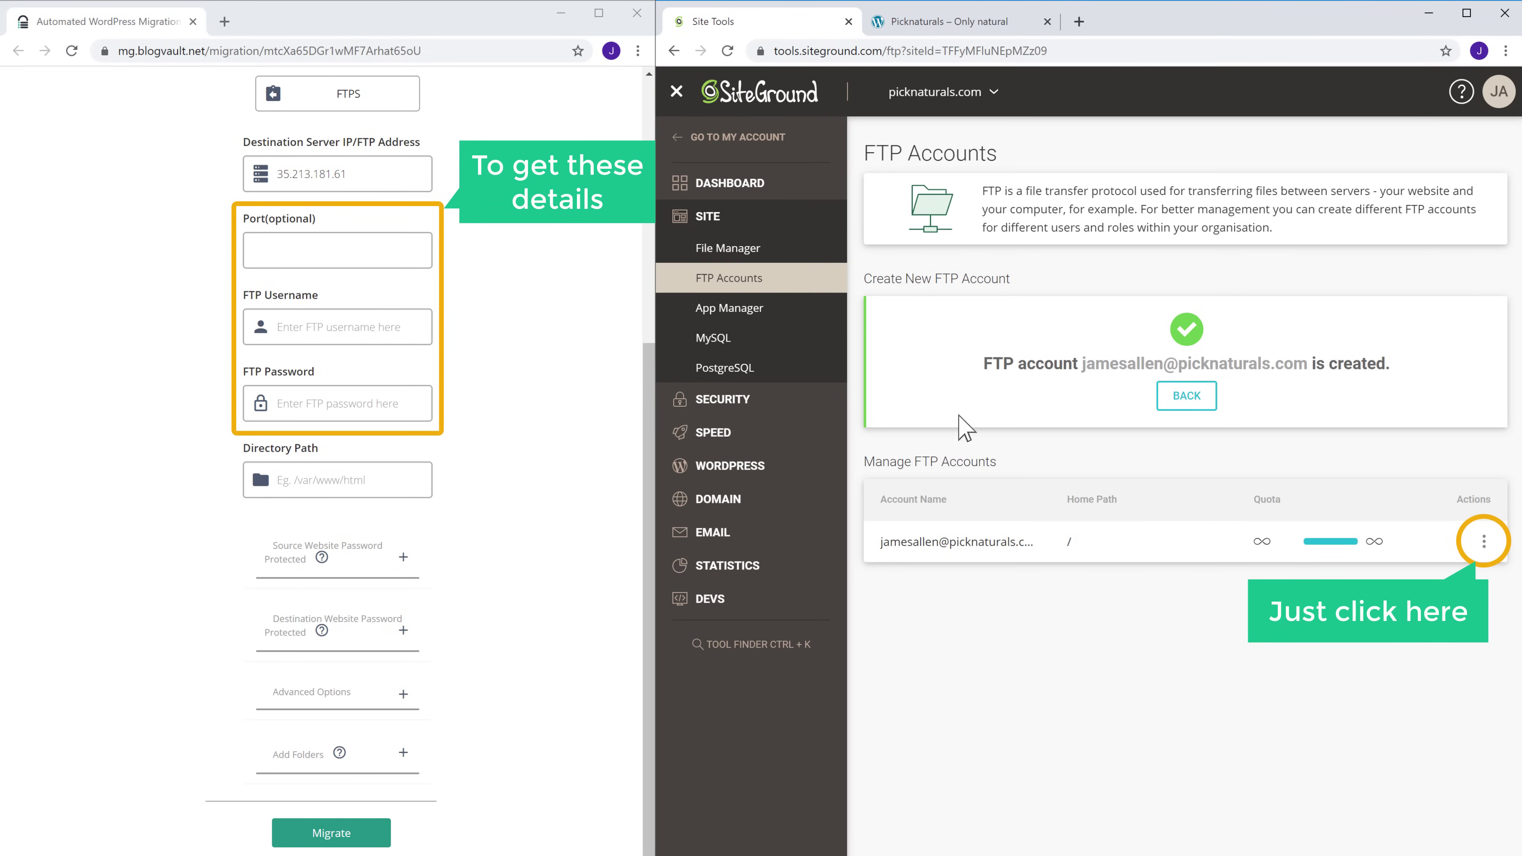
Show the new account's FTP credentials: host gsgp1025.siteground.asia, its username and port 21
{"action": "left_click", "coordinate": [1484, 542]}
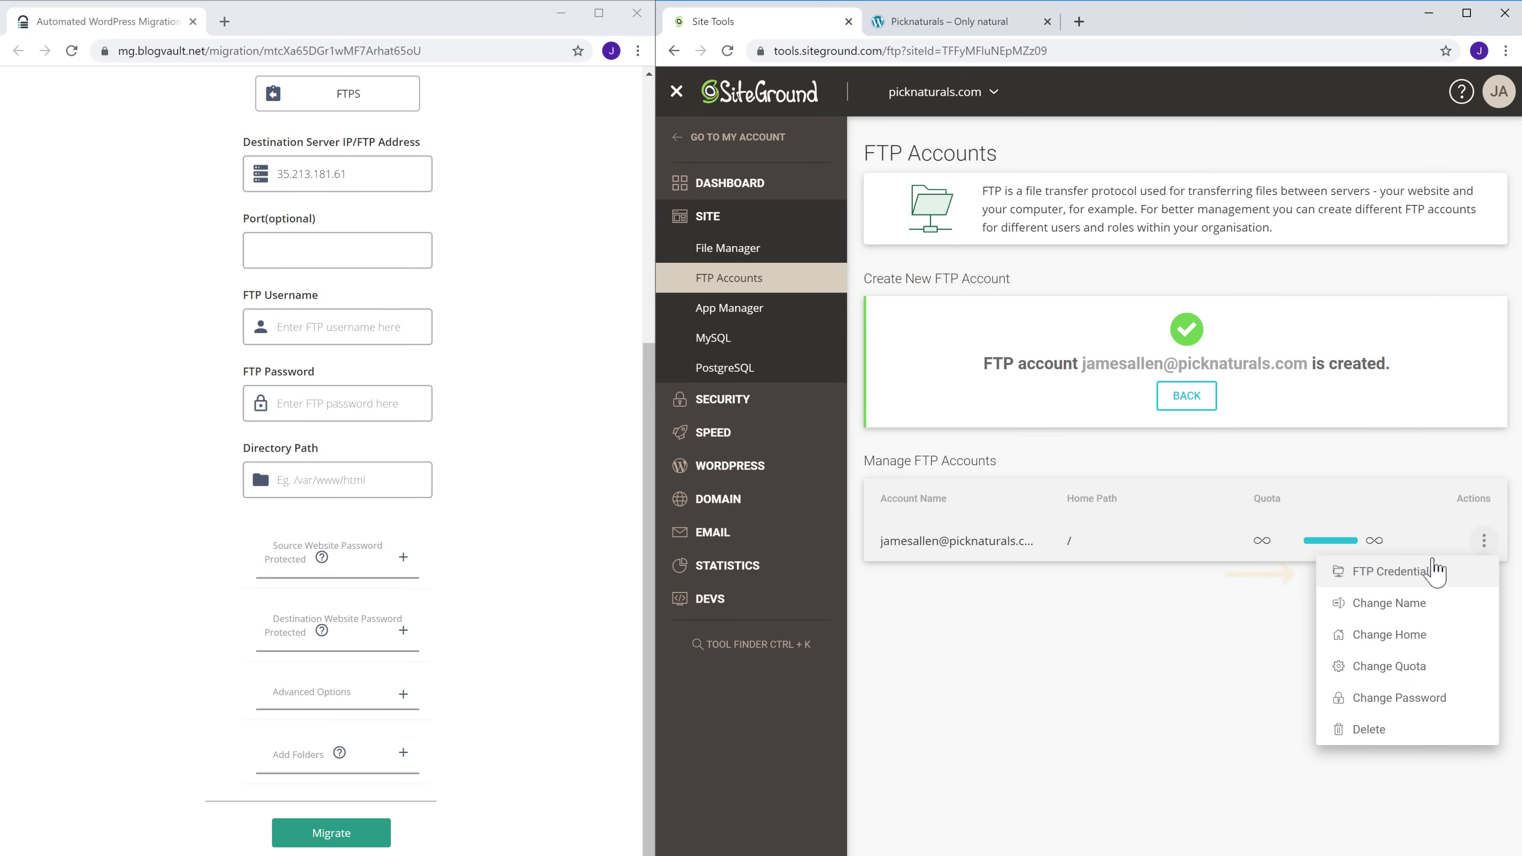
{"action": "left_click", "coordinate": [1364, 574]}
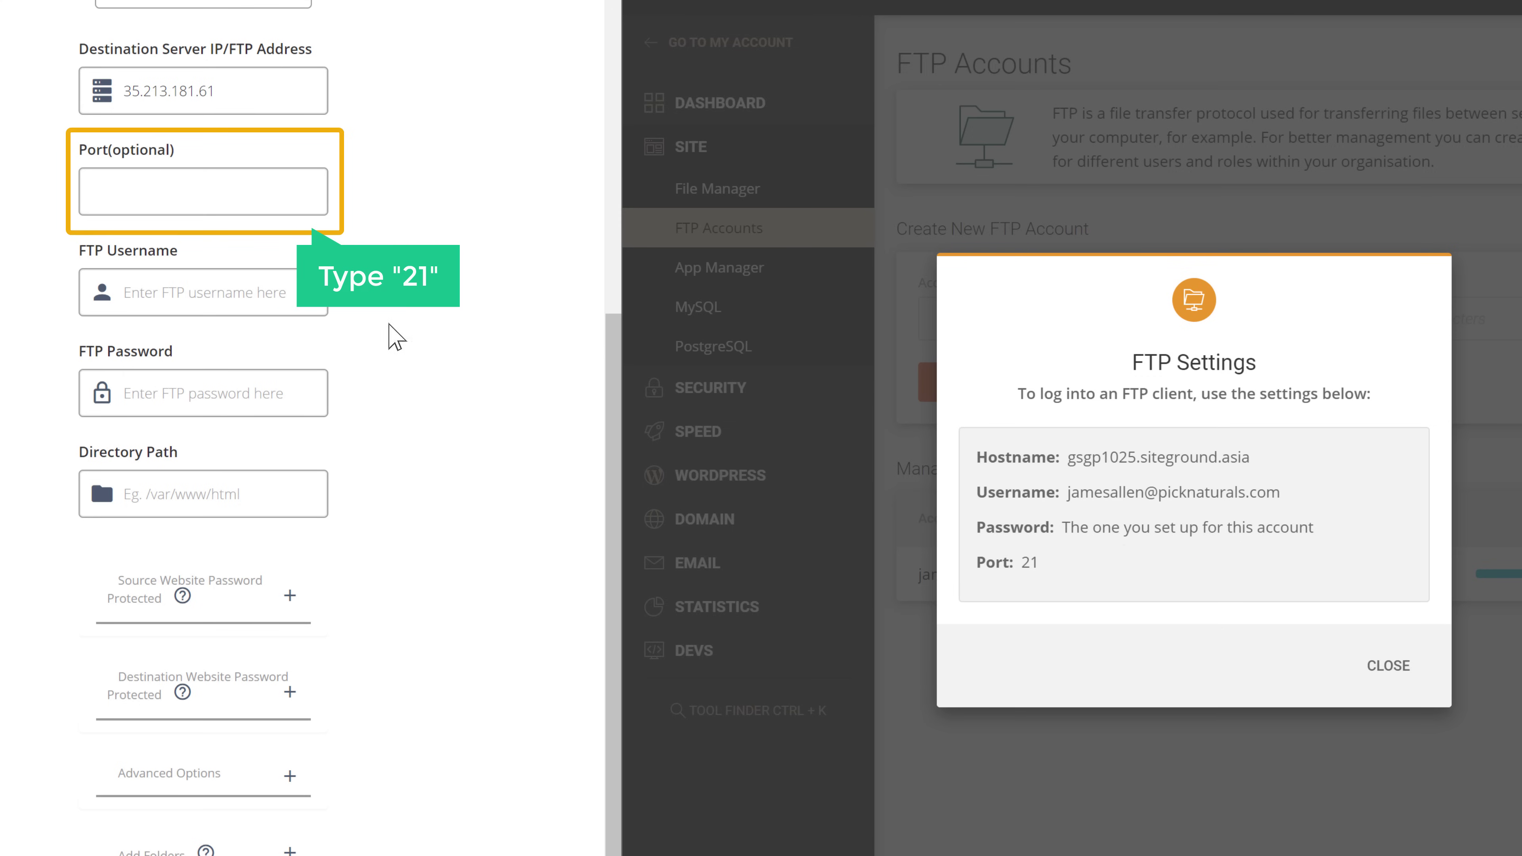
Enter port 21 in BlogVault and paste in the FTP username copied from SiteGround's FTP settings
{"action": "left_click", "coordinate": [151, 192]}
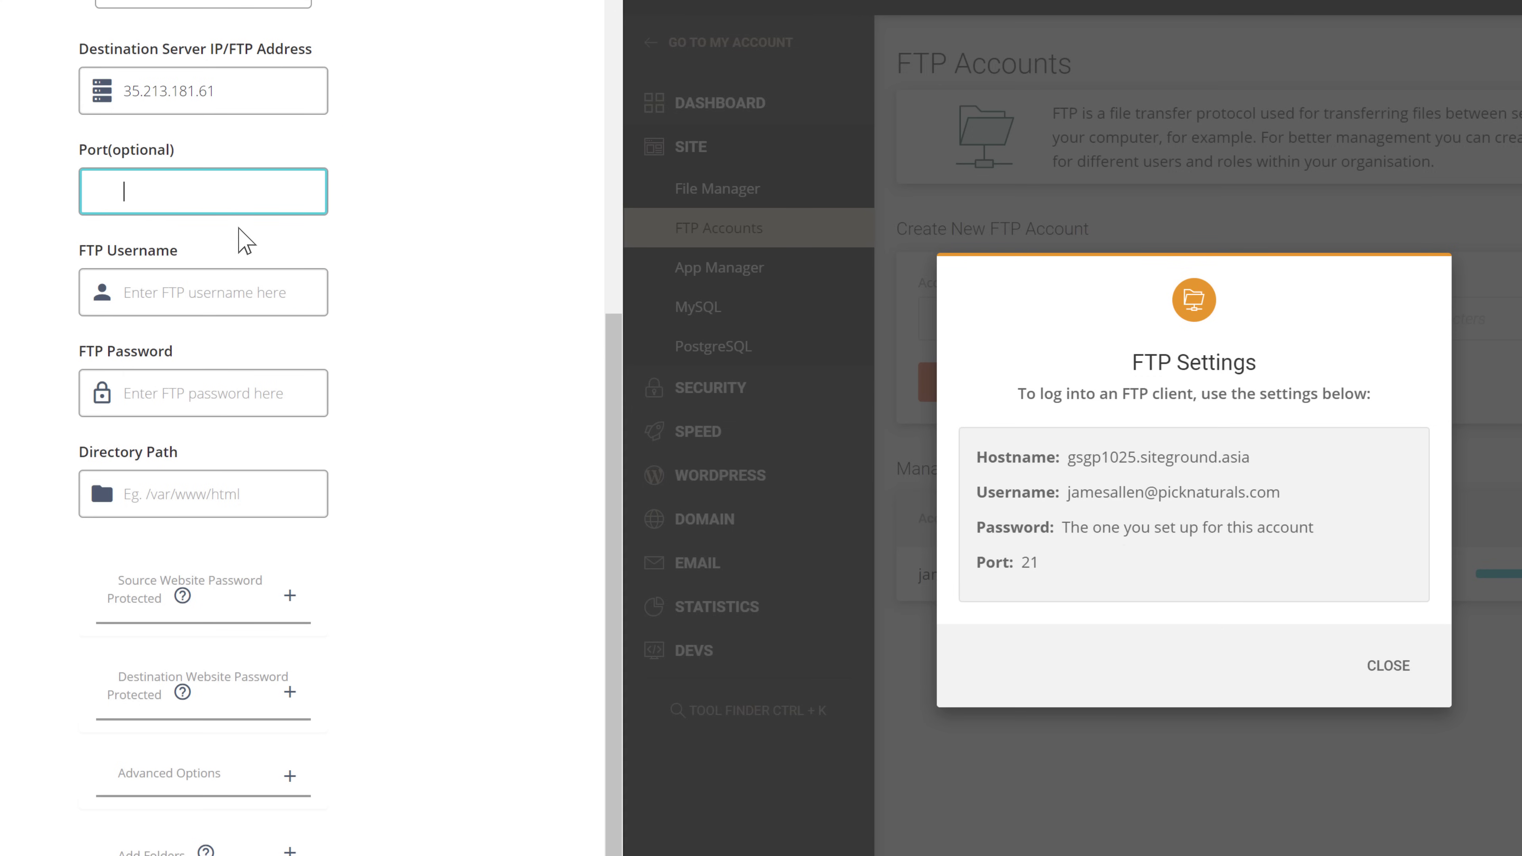
{"action": "type", "text": "21"}
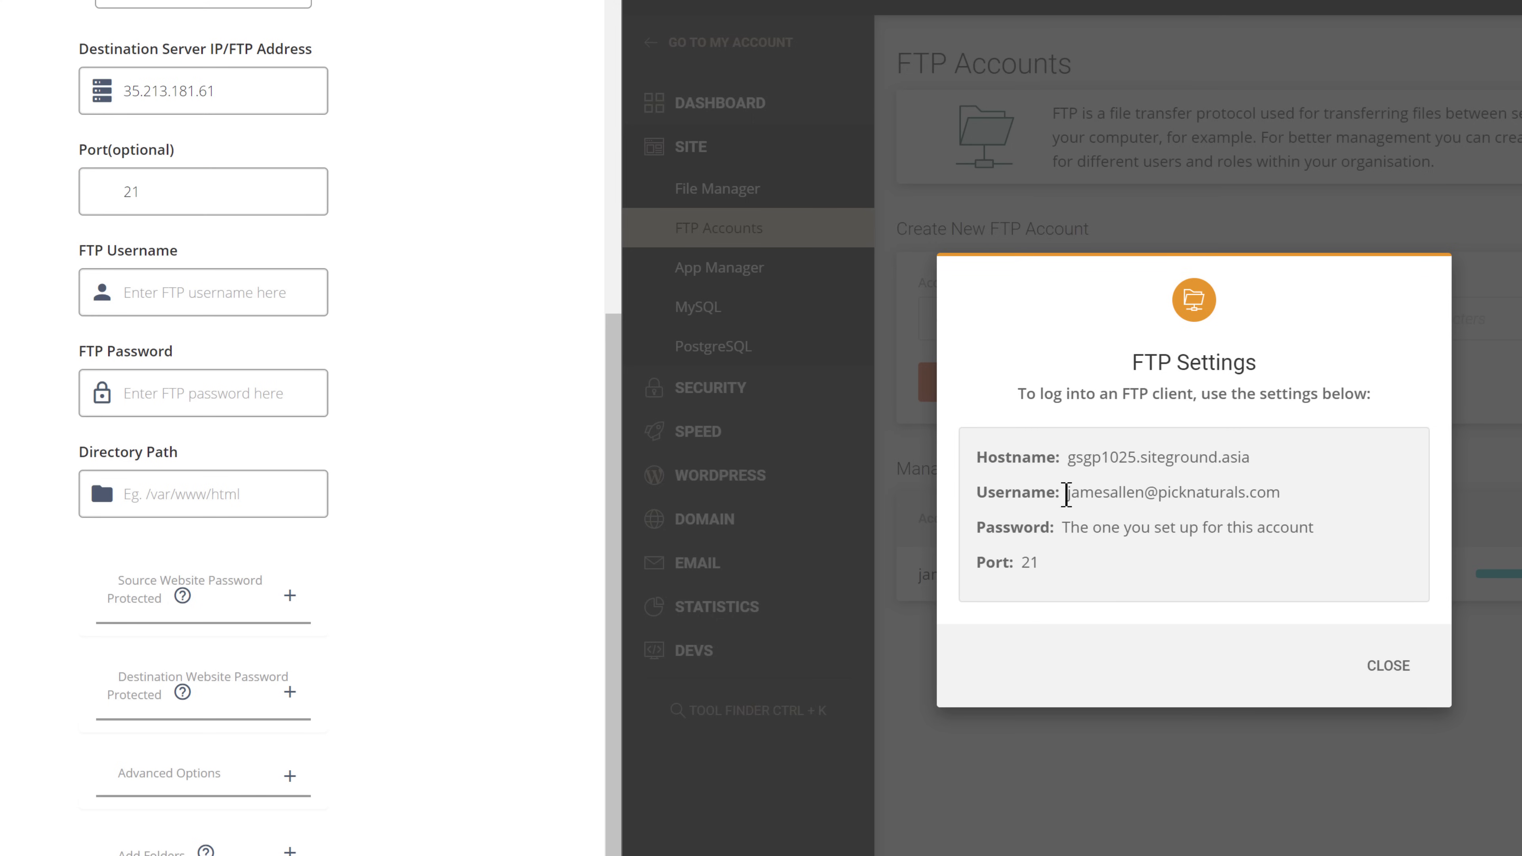
{"action": "left_click_drag", "start_coordinate": [1112, 495], "coordinate": [1279, 498]}
{"action": "right_click", "coordinate": [1280, 501]}
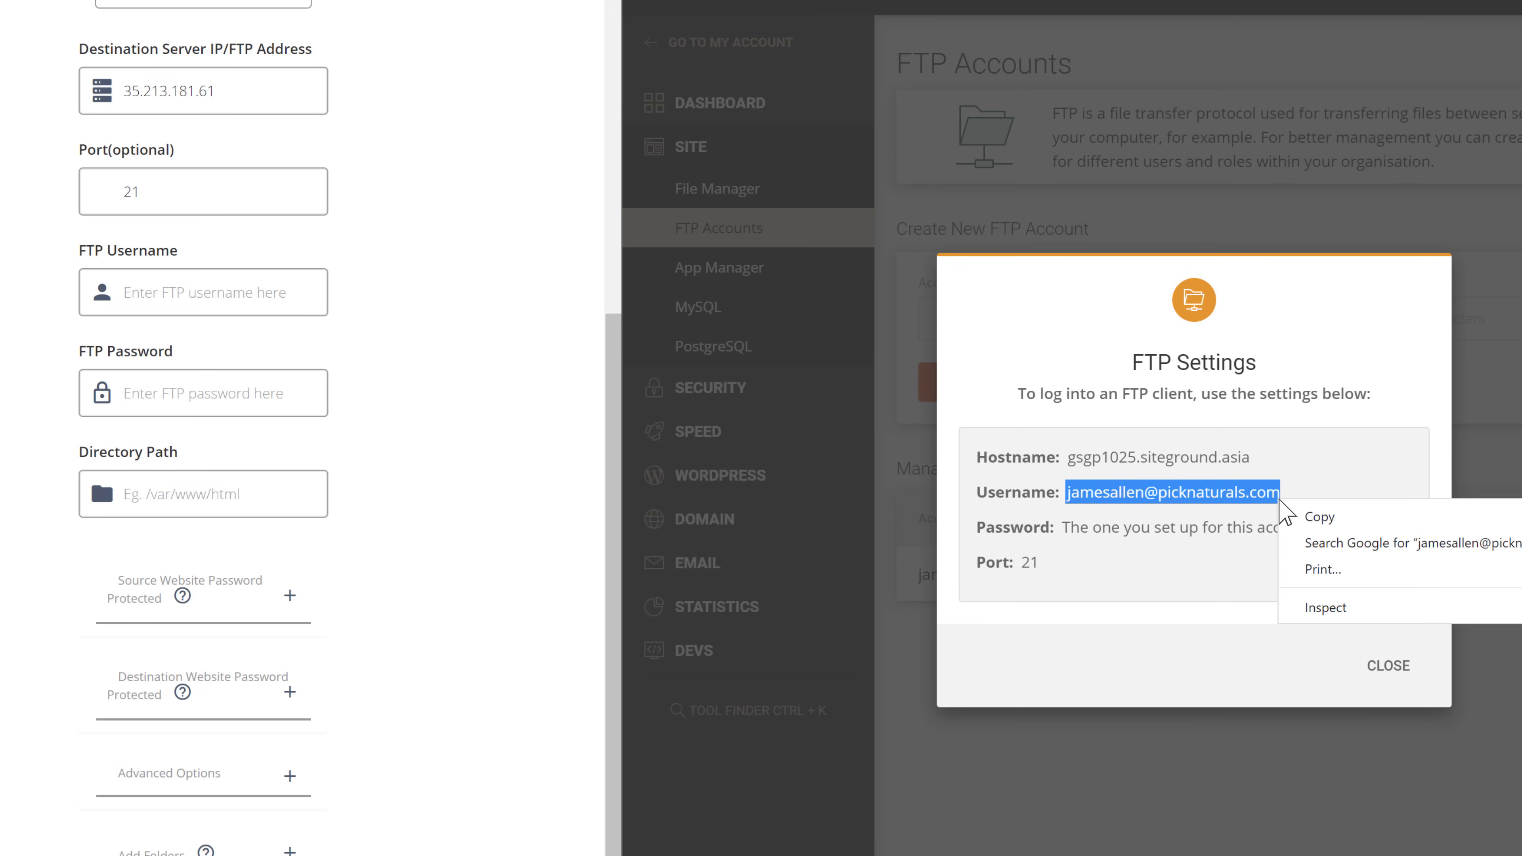
{"action": "left_click", "coordinate": [1319, 519]}
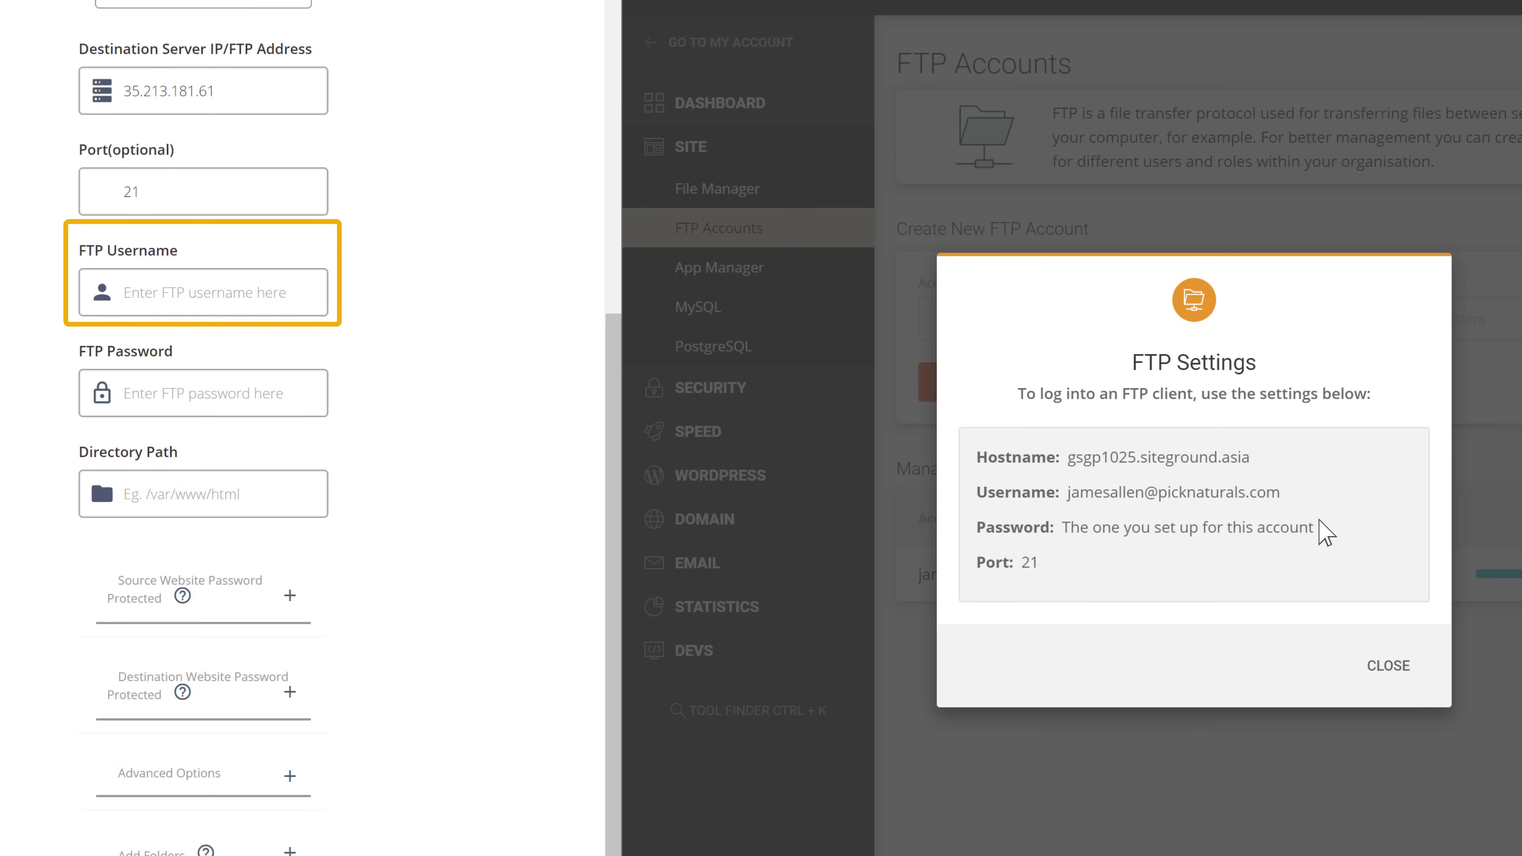
{"action": "right_click", "coordinate": [295, 291]}
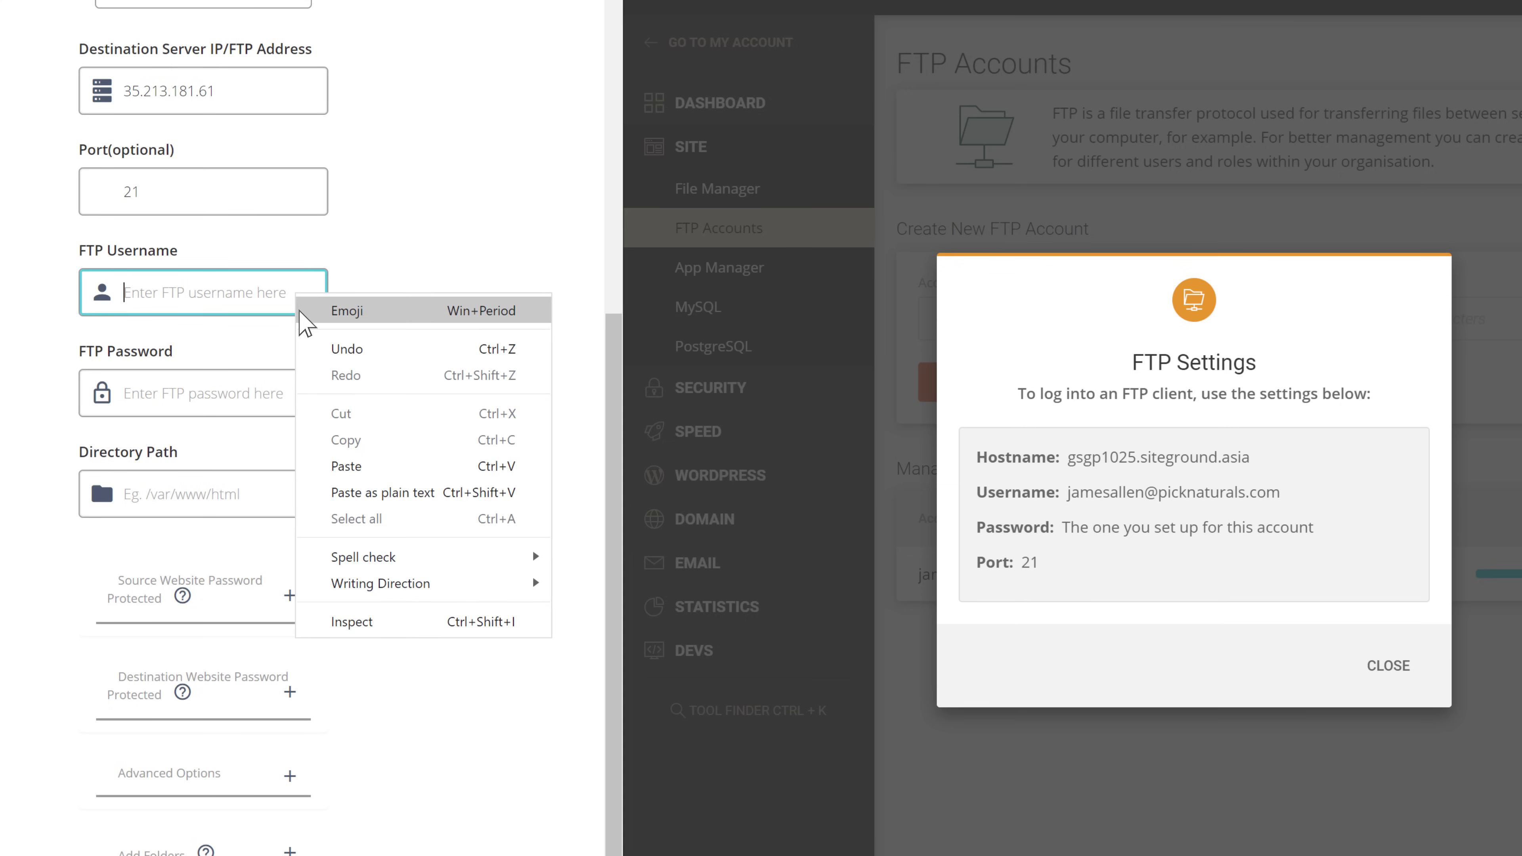
{"action": "left_click", "coordinate": [344, 471]}
{"action": "left_click", "coordinate": [345, 474]}
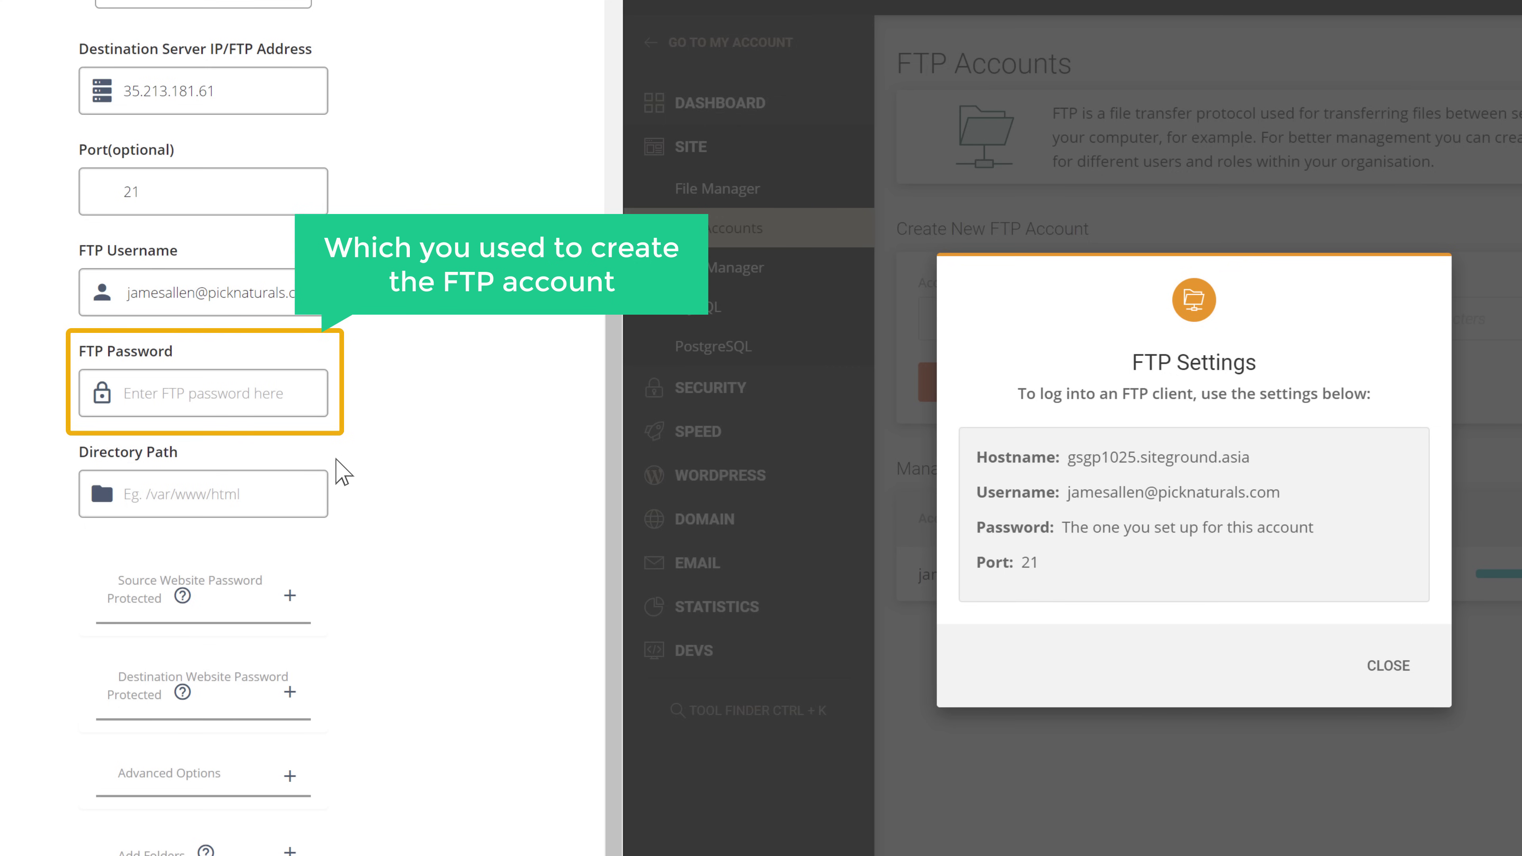
Enter the FTP account's password in the BlogVault form
{"action": "left_click", "coordinate": [292, 395]}
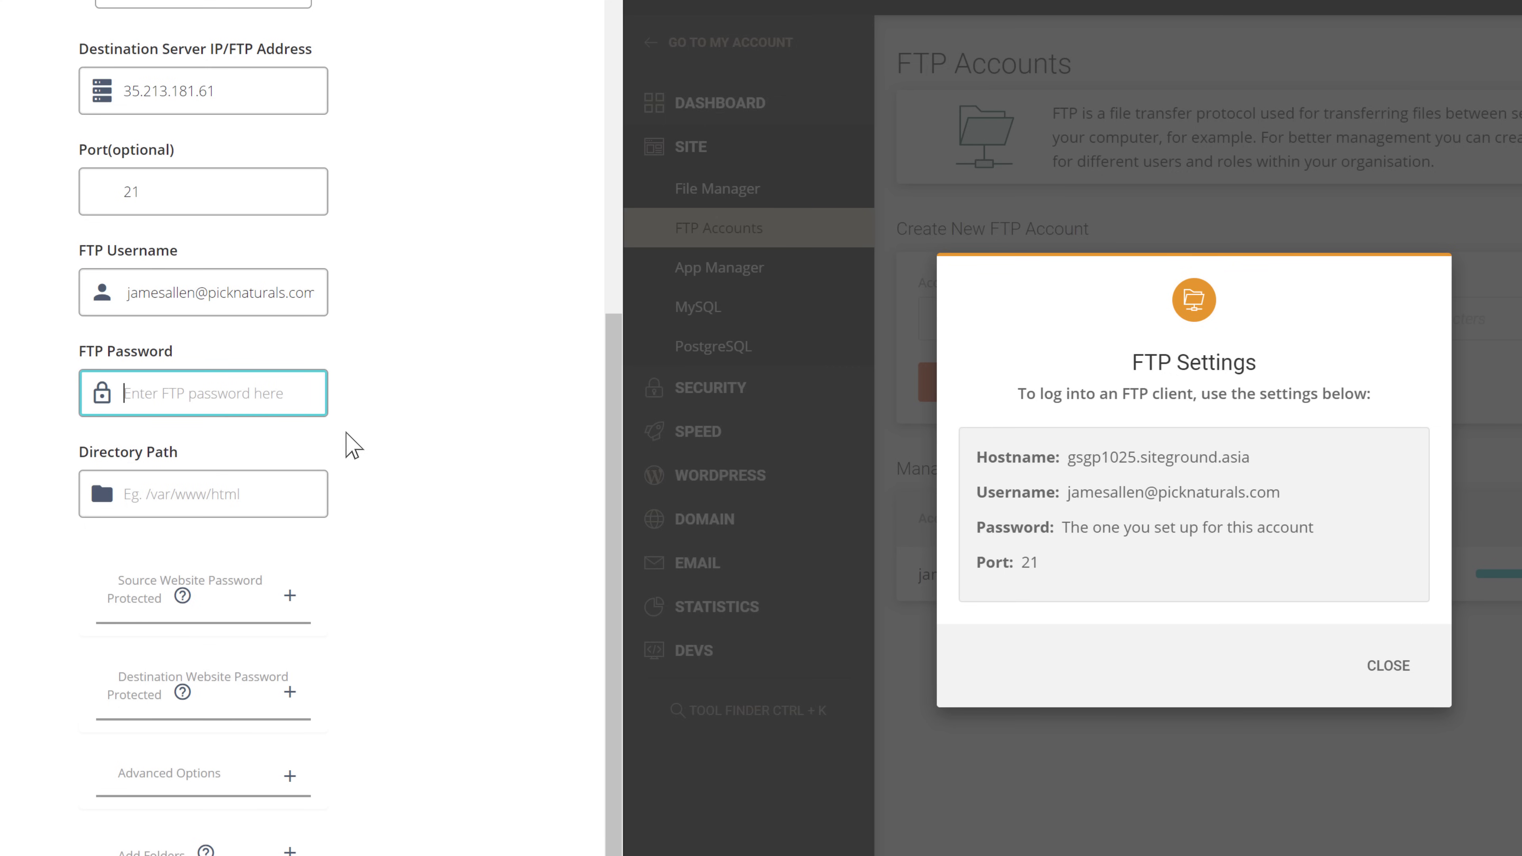
{"action": "type", "text": "•••"}
{"action": "left_click", "coordinate": [356, 447]}
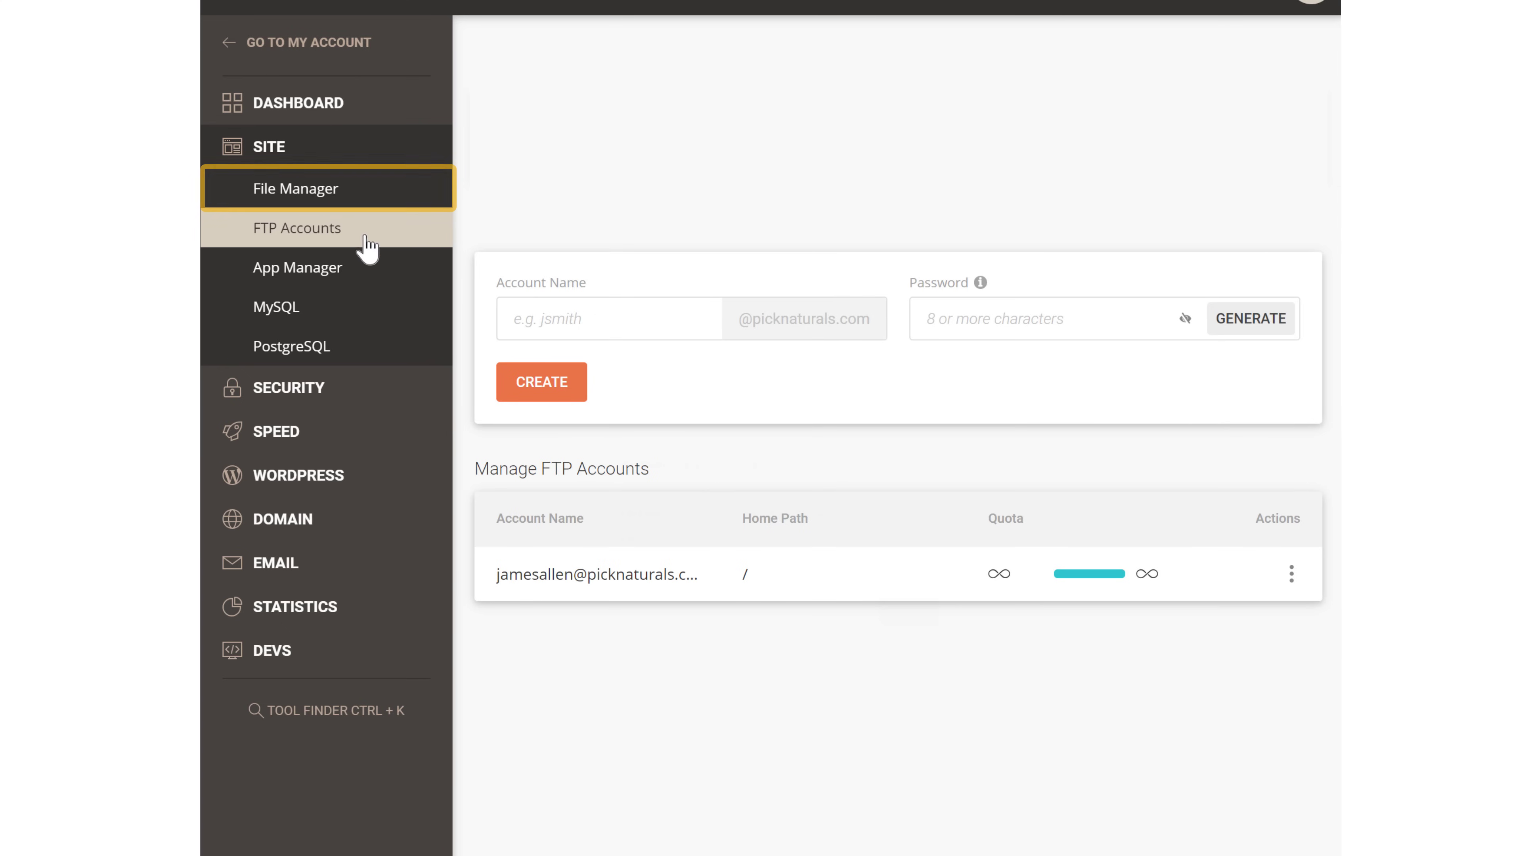
Open File Manager and expand picknaturals.com, logs and public_html to reveal the WordPress files
{"action": "left_click", "coordinate": [299, 195]}
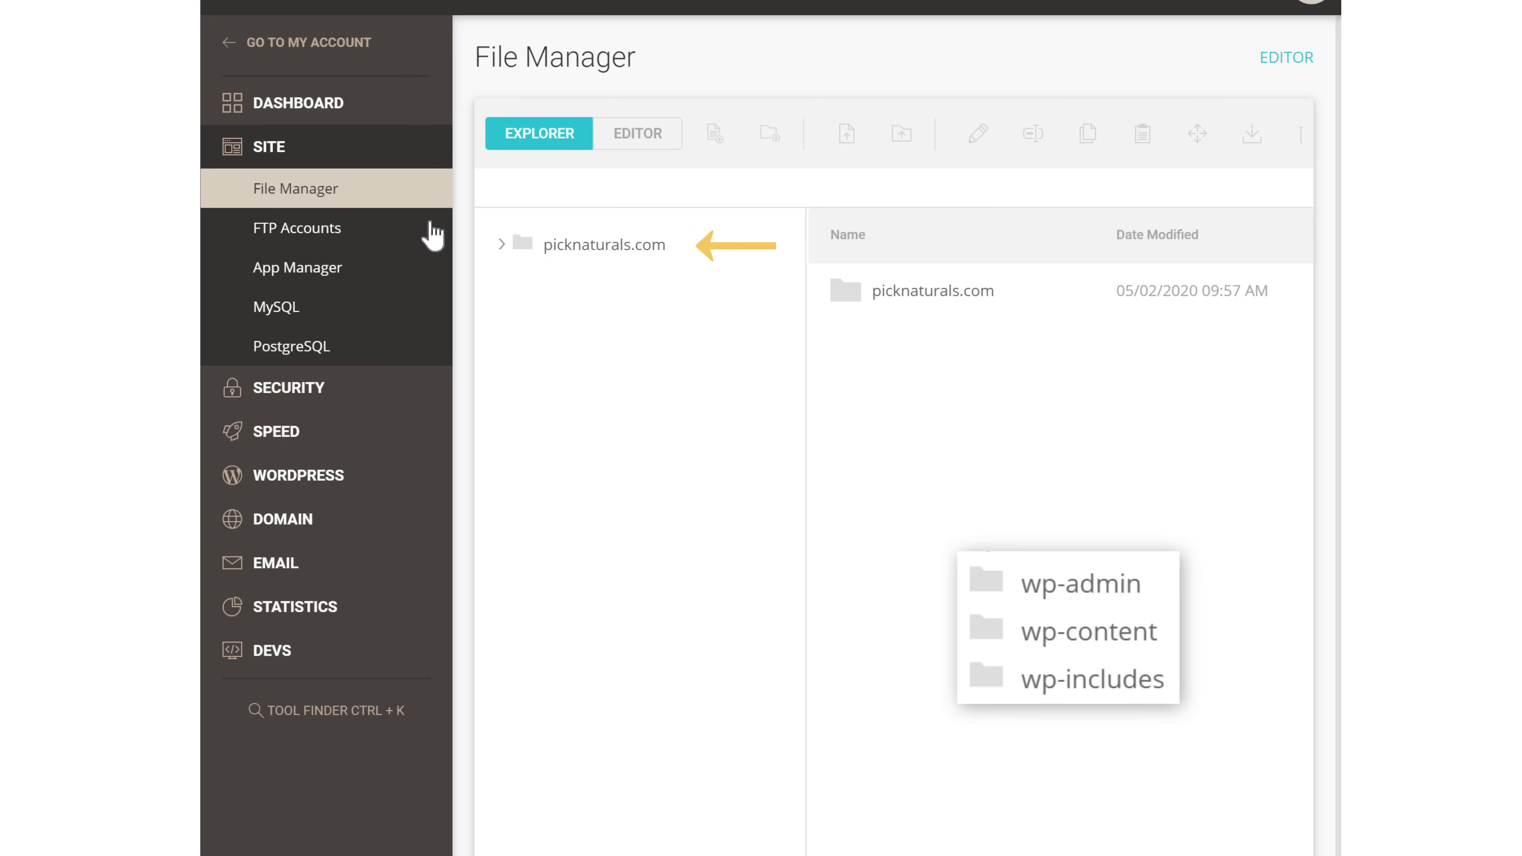
{"action": "left_click", "coordinate": [562, 251]}
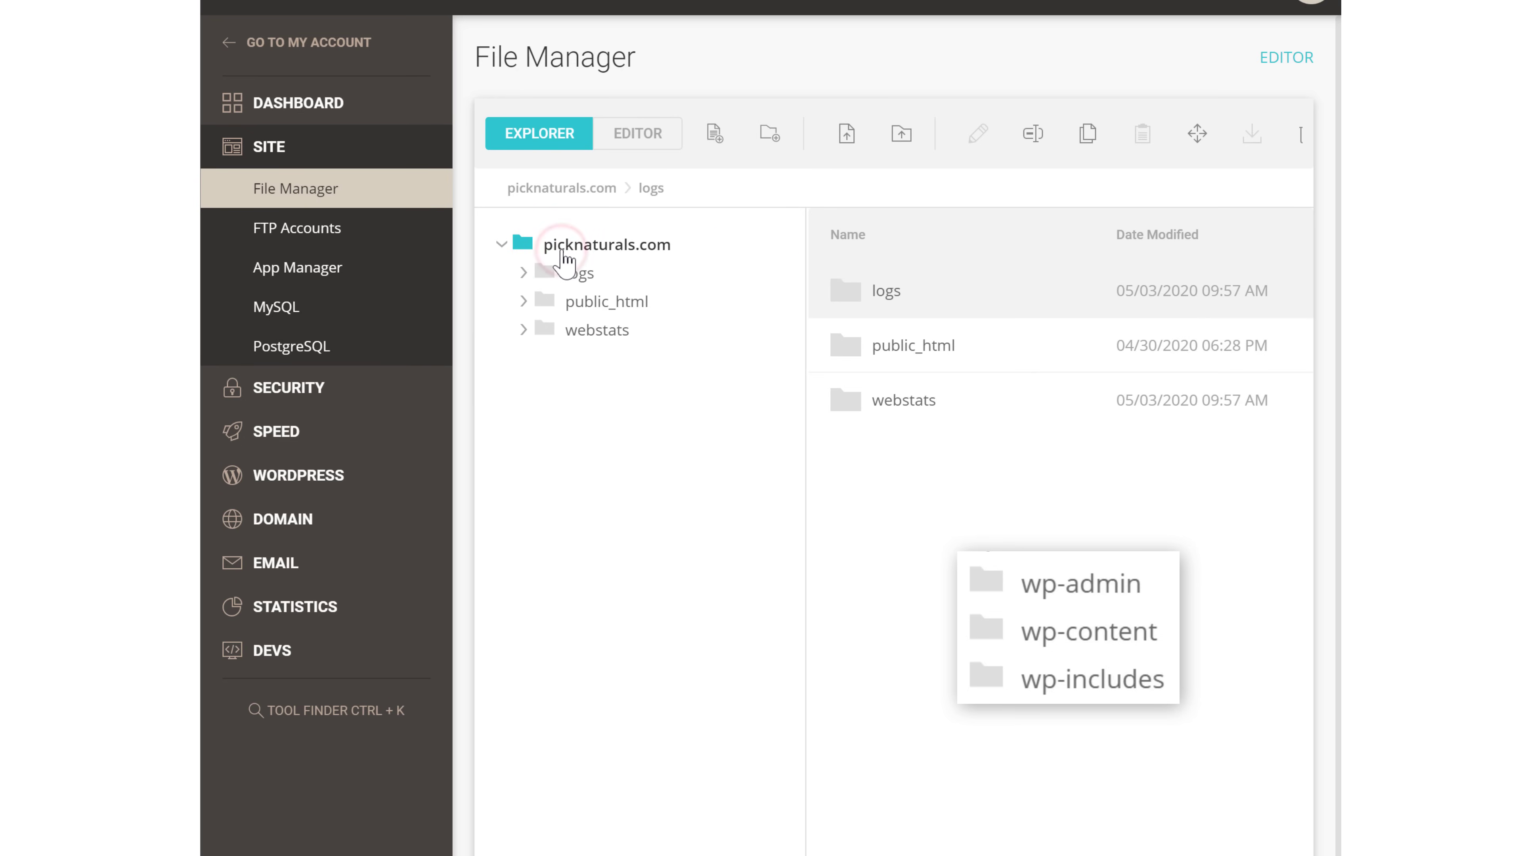
{"action": "left_click", "coordinate": [579, 282]}
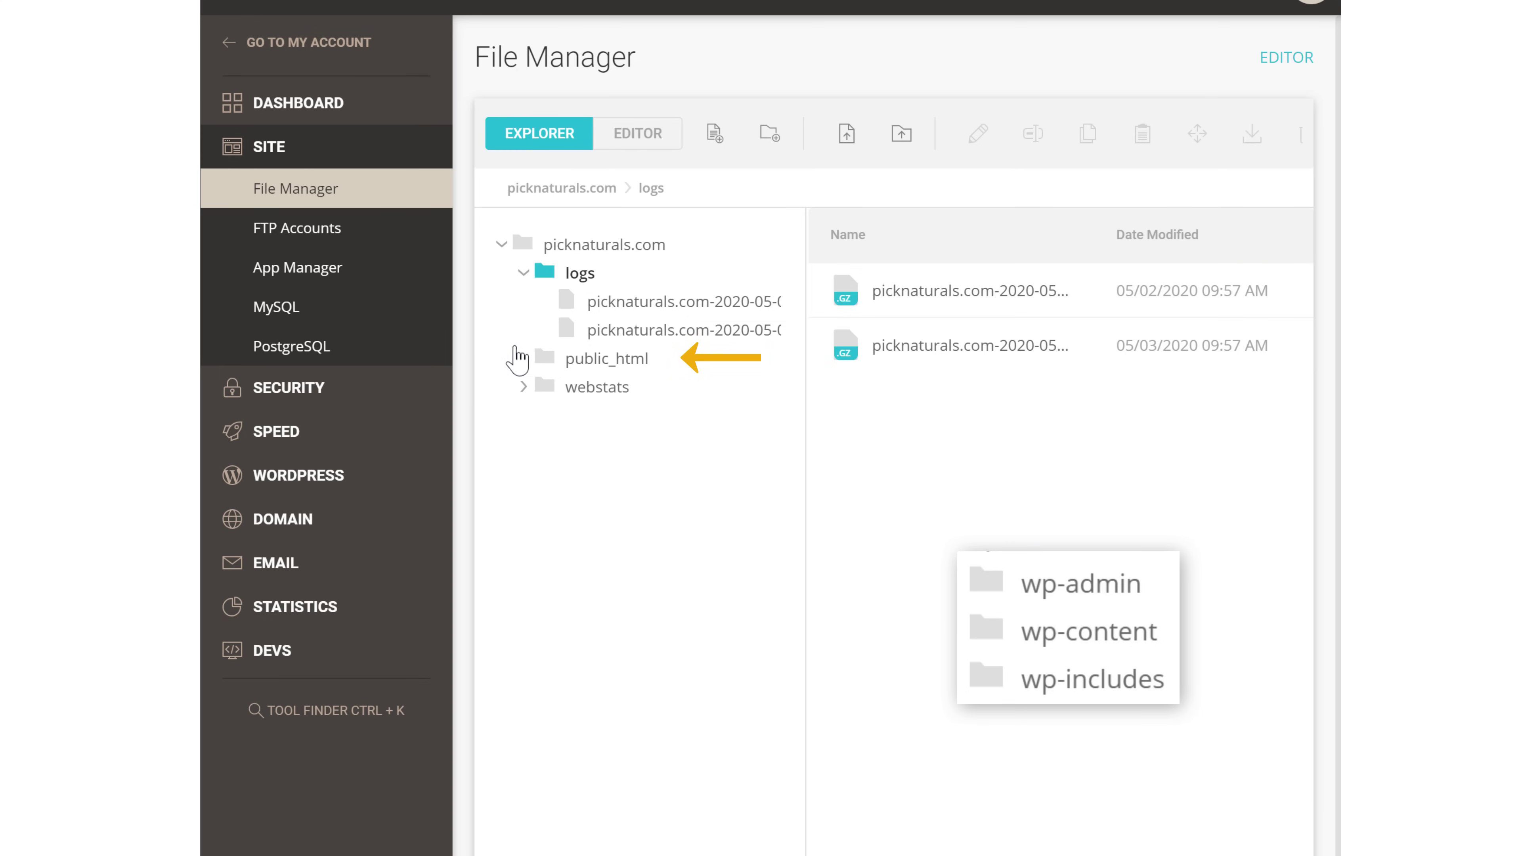
{"action": "left_click", "coordinate": [584, 367]}
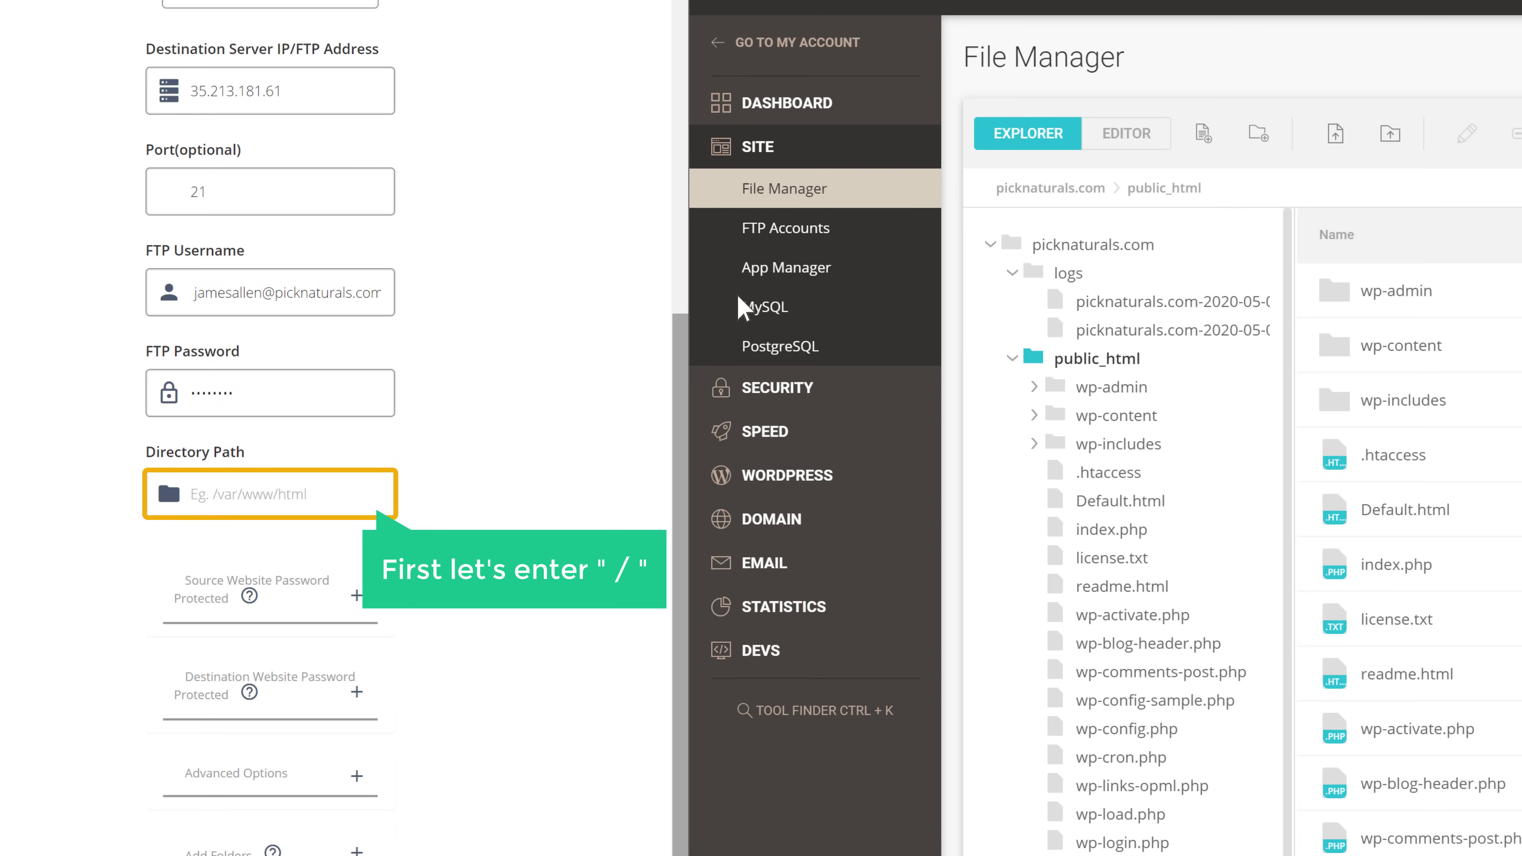
Start the Directory Path with '/' and paste the picknaturals.com folder name copied from File Manager
{"action": "left_click", "coordinate": [324, 496]}
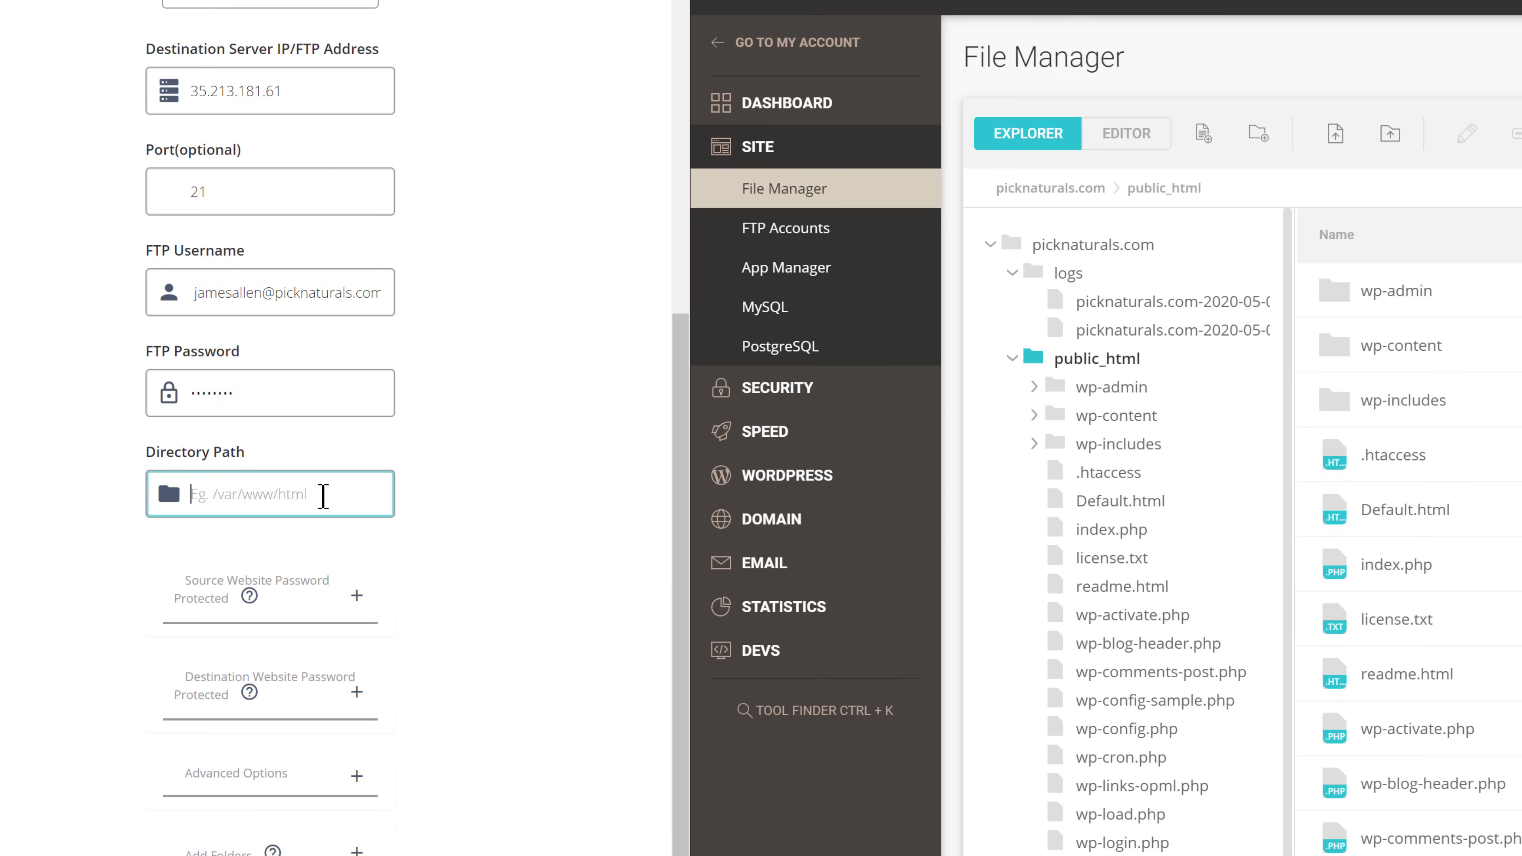
{"action": "type", "text": "/"}
{"action": "left_click", "coordinate": [492, 526]}
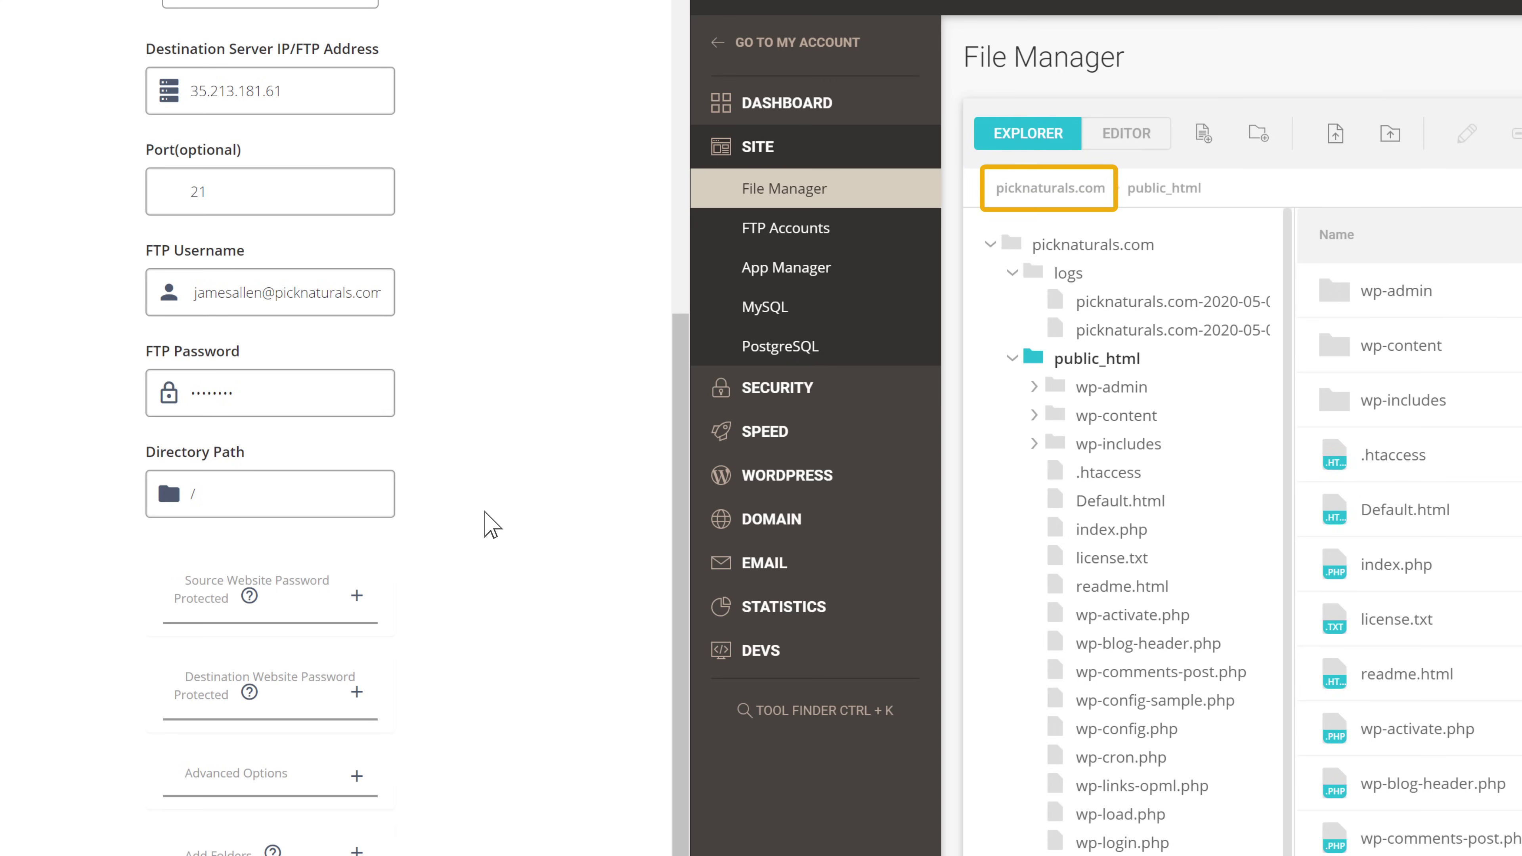
{"action": "left_click_drag", "start_coordinate": [1109, 191], "coordinate": [993, 190]}
{"action": "right_click", "coordinate": [992, 191]}
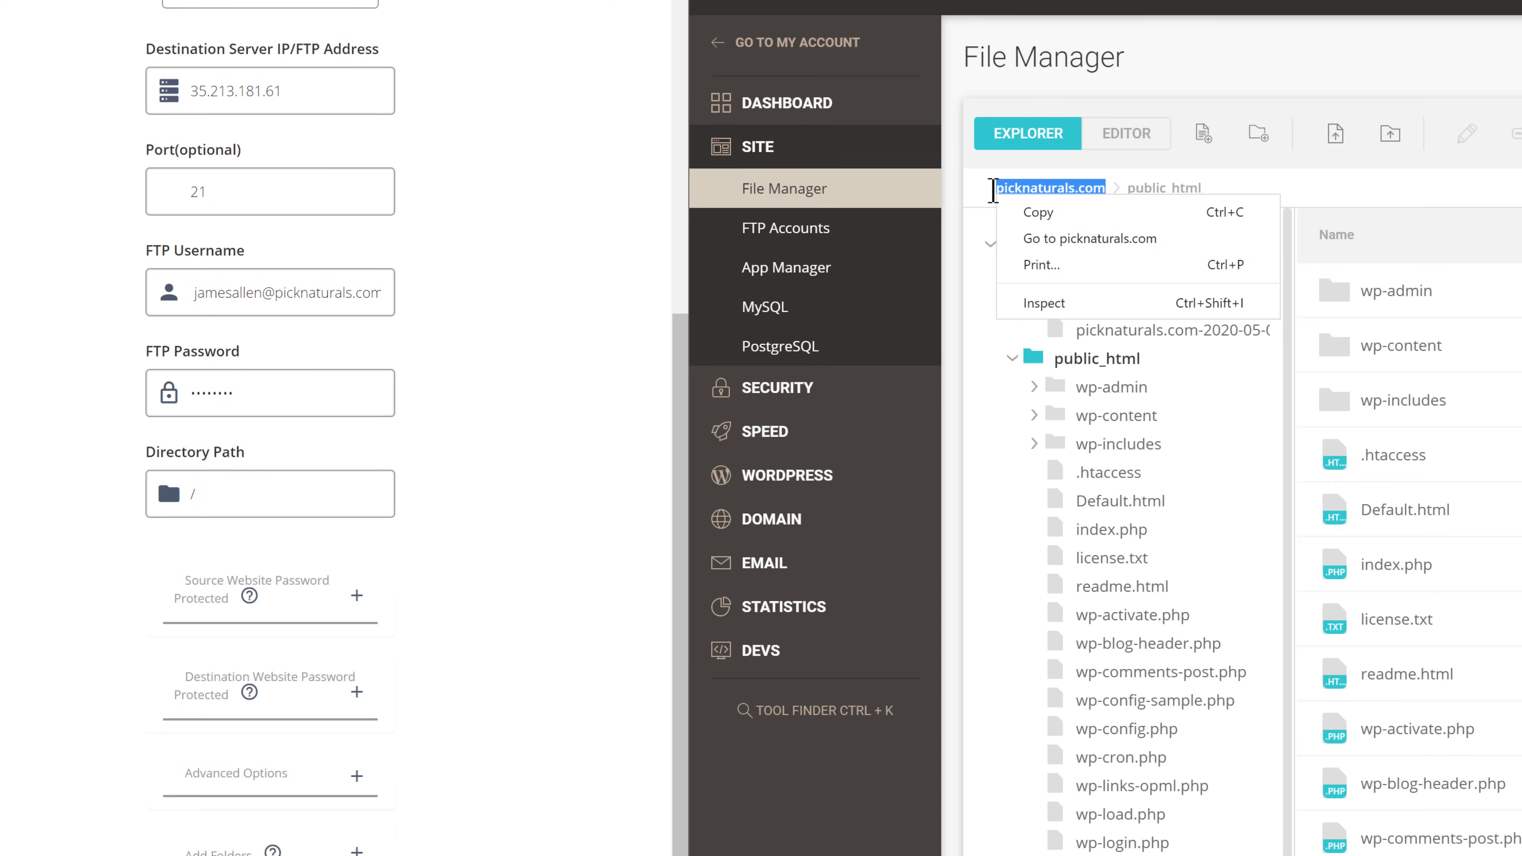
{"action": "left_click", "coordinate": [1030, 218]}
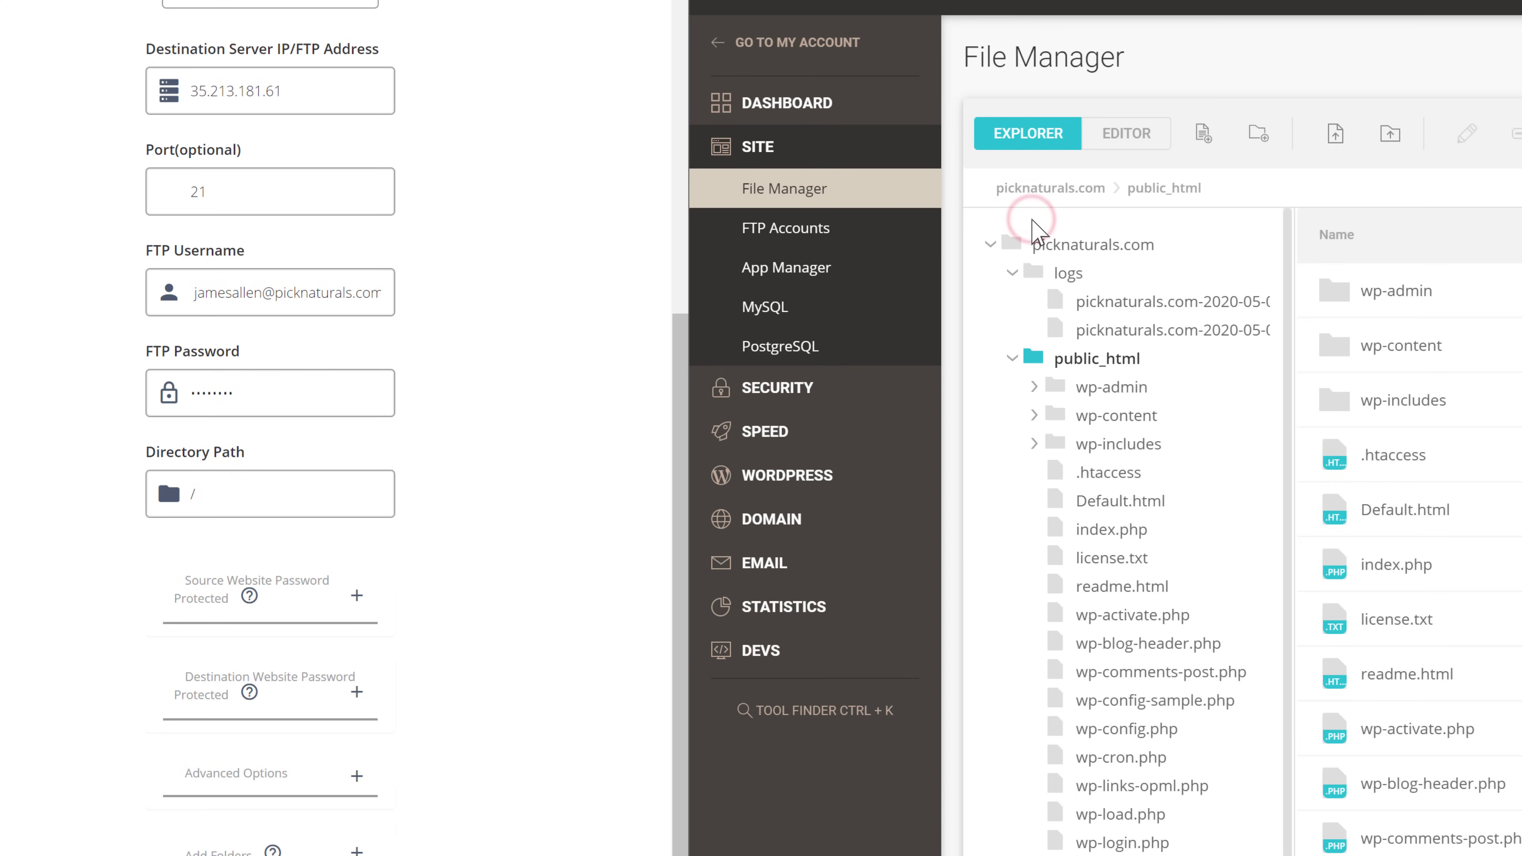
{"action": "right_click", "coordinate": [245, 496]}
{"action": "left_click", "coordinate": [294, 670]}
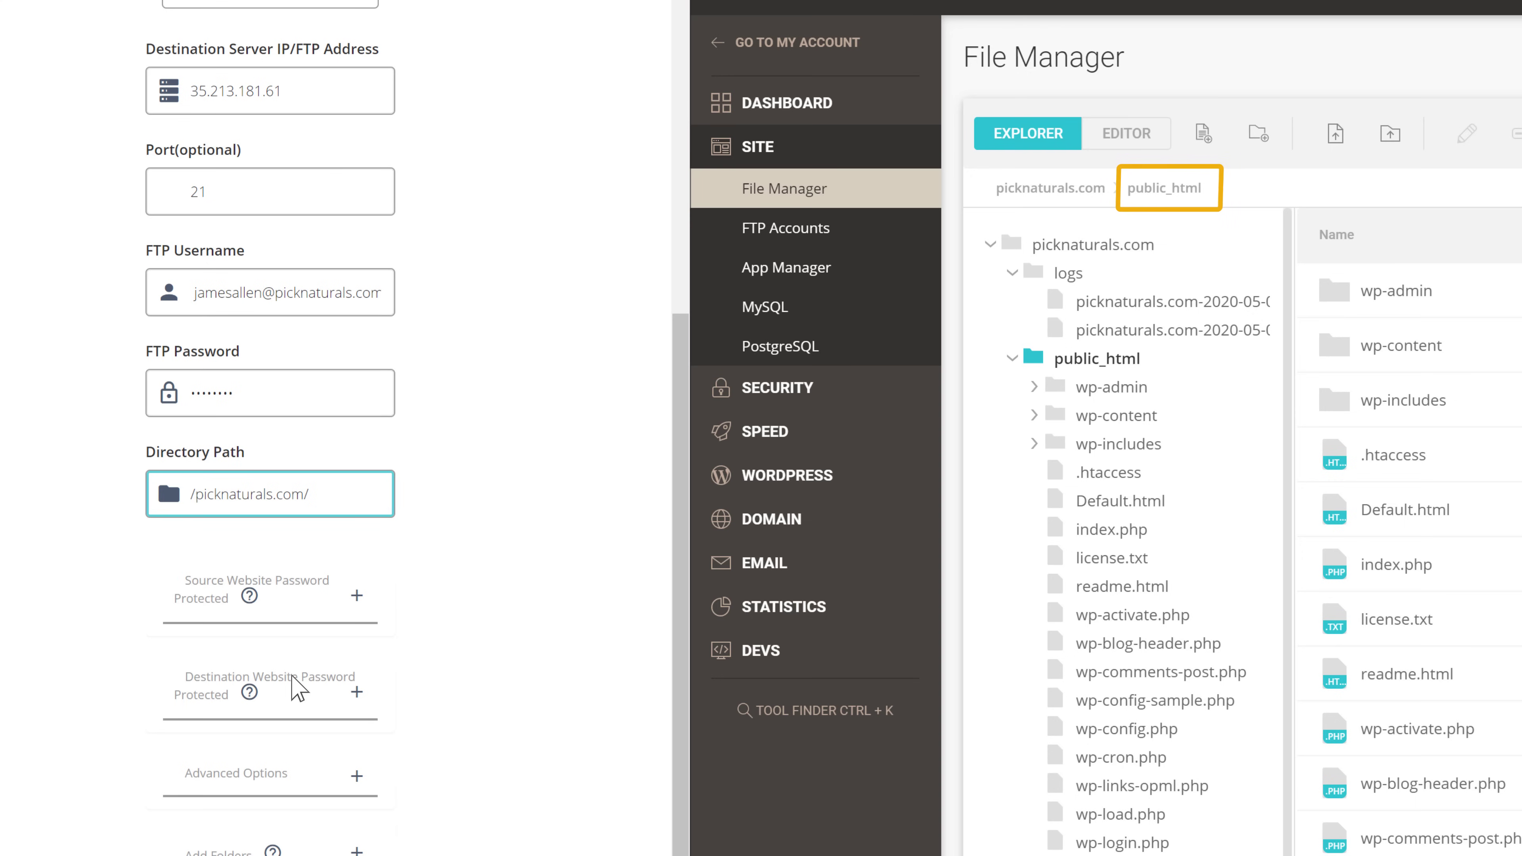
Append public_html from the File Manager breadcrumb, making the path /picknaturals.com/public_html
{"action": "left_click_drag", "start_coordinate": [1206, 188], "coordinate": [1149, 188]}
{"action": "right_click", "coordinate": [1124, 187]}
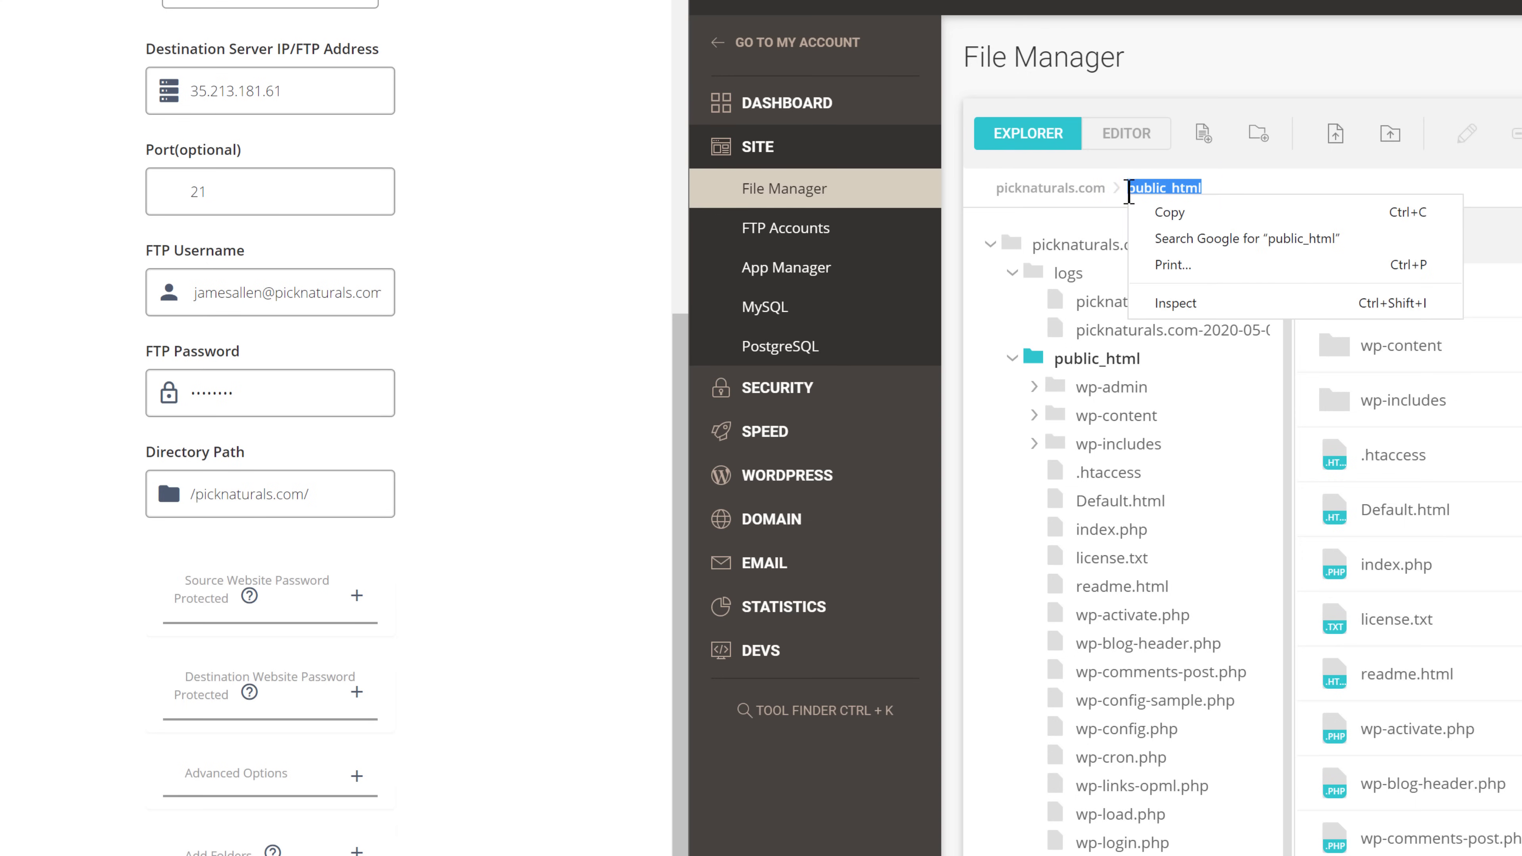
{"action": "left_click", "coordinate": [1165, 212]}
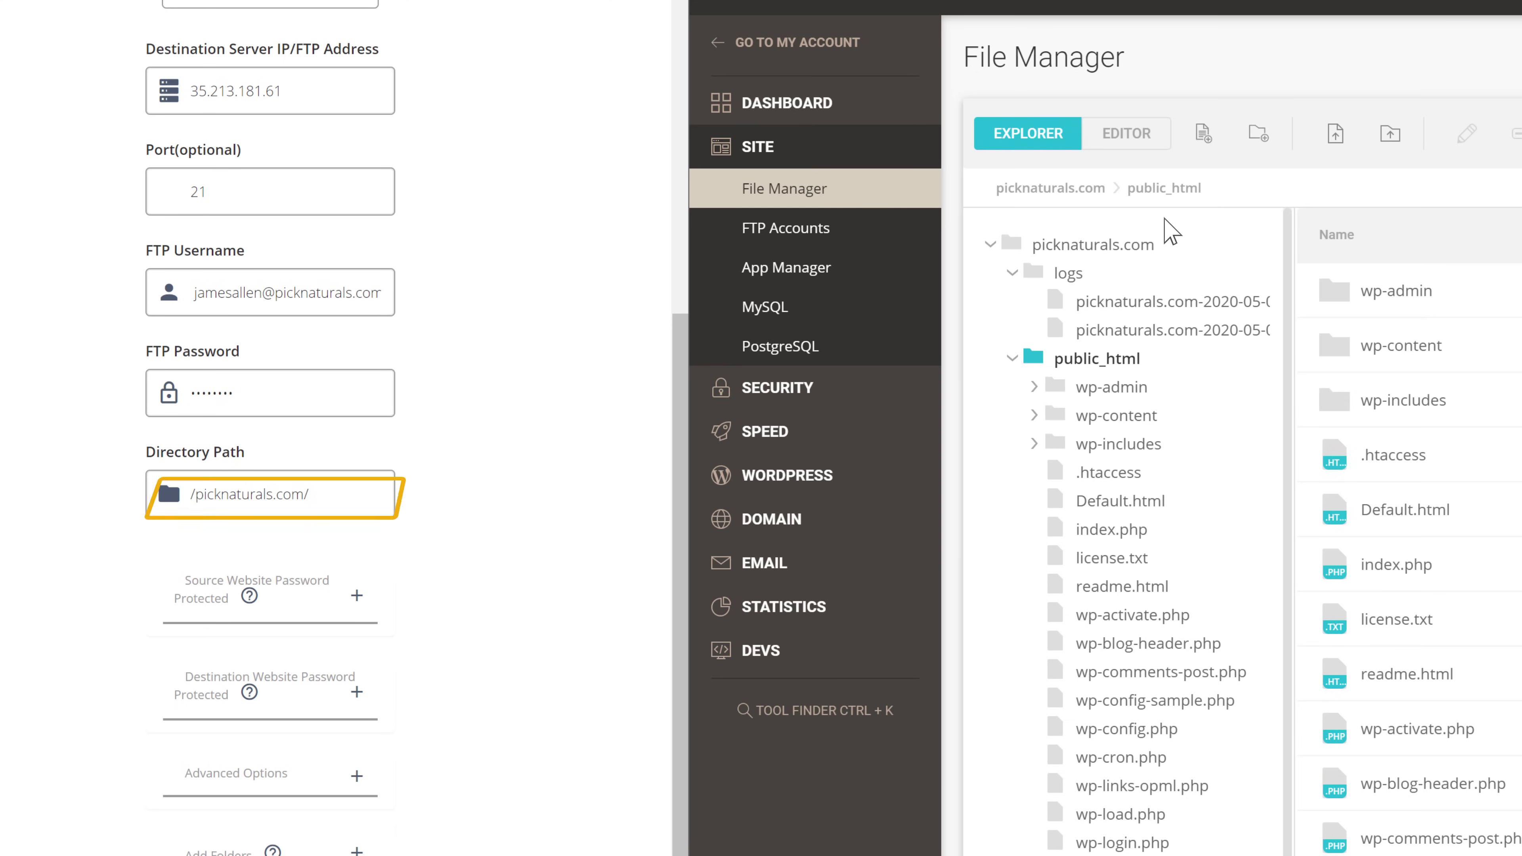
{"action": "right_click", "coordinate": [341, 499]}
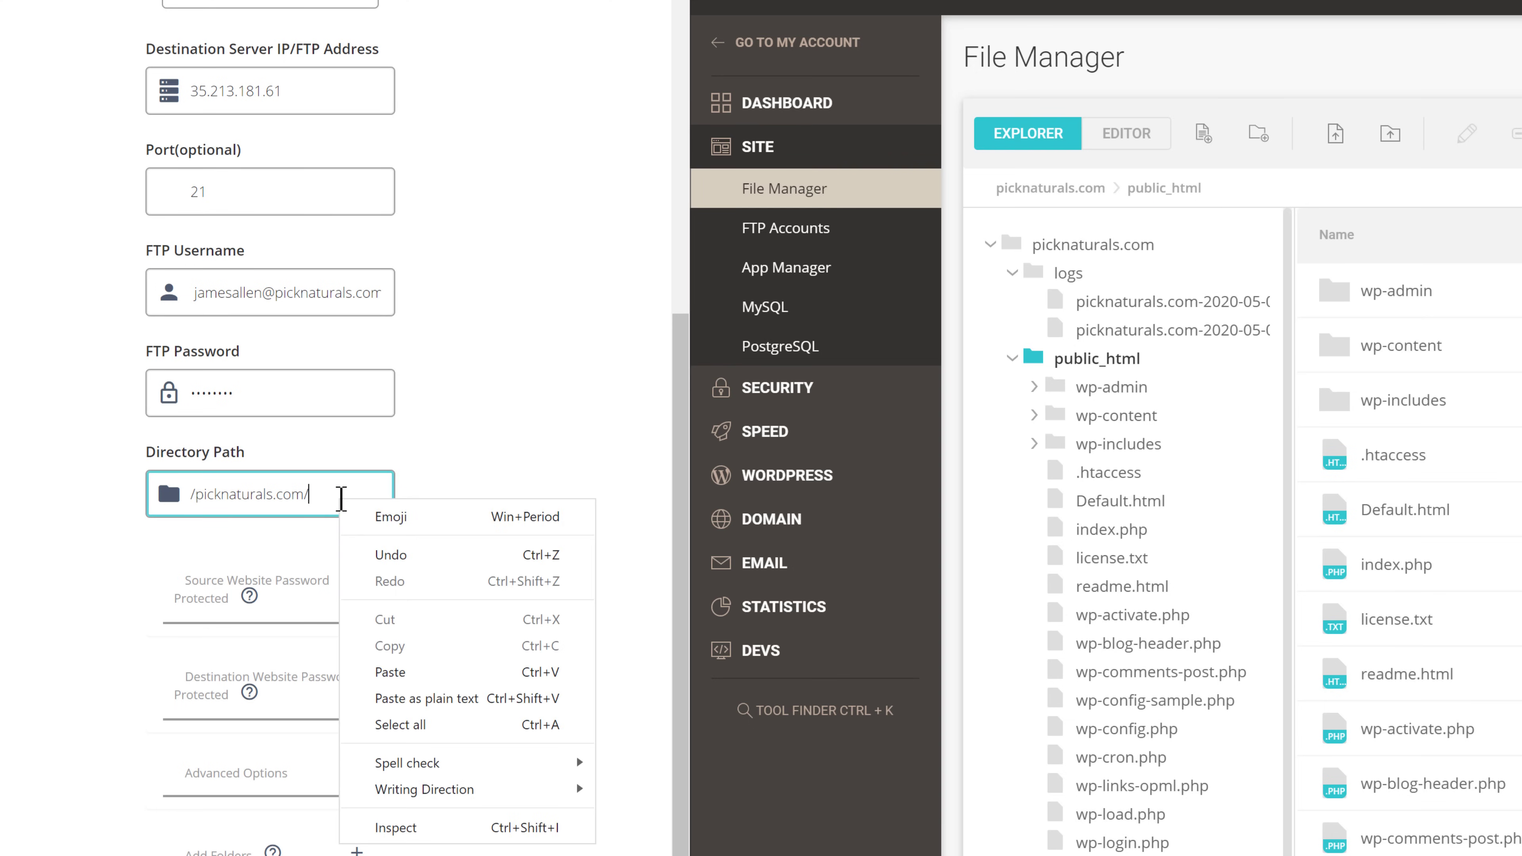
{"action": "left_click", "coordinate": [388, 673]}
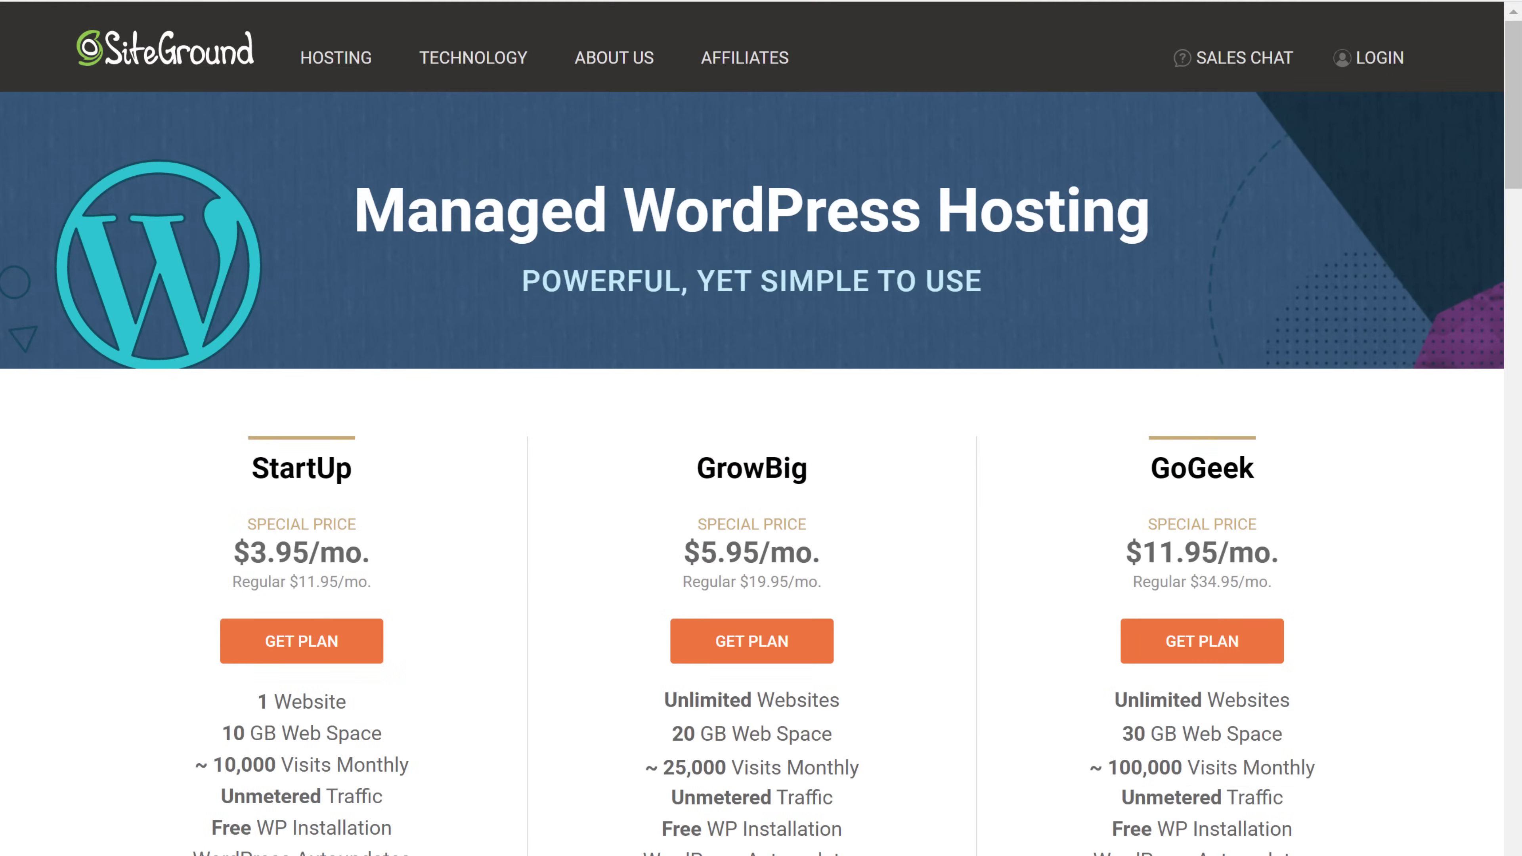
Launch the migration of picknaturals.com to SiteGround from the completed destination form
{"action": "scroll", "coordinate": [761, 428], "scroll_direction": "down", "scroll_amount": 3}
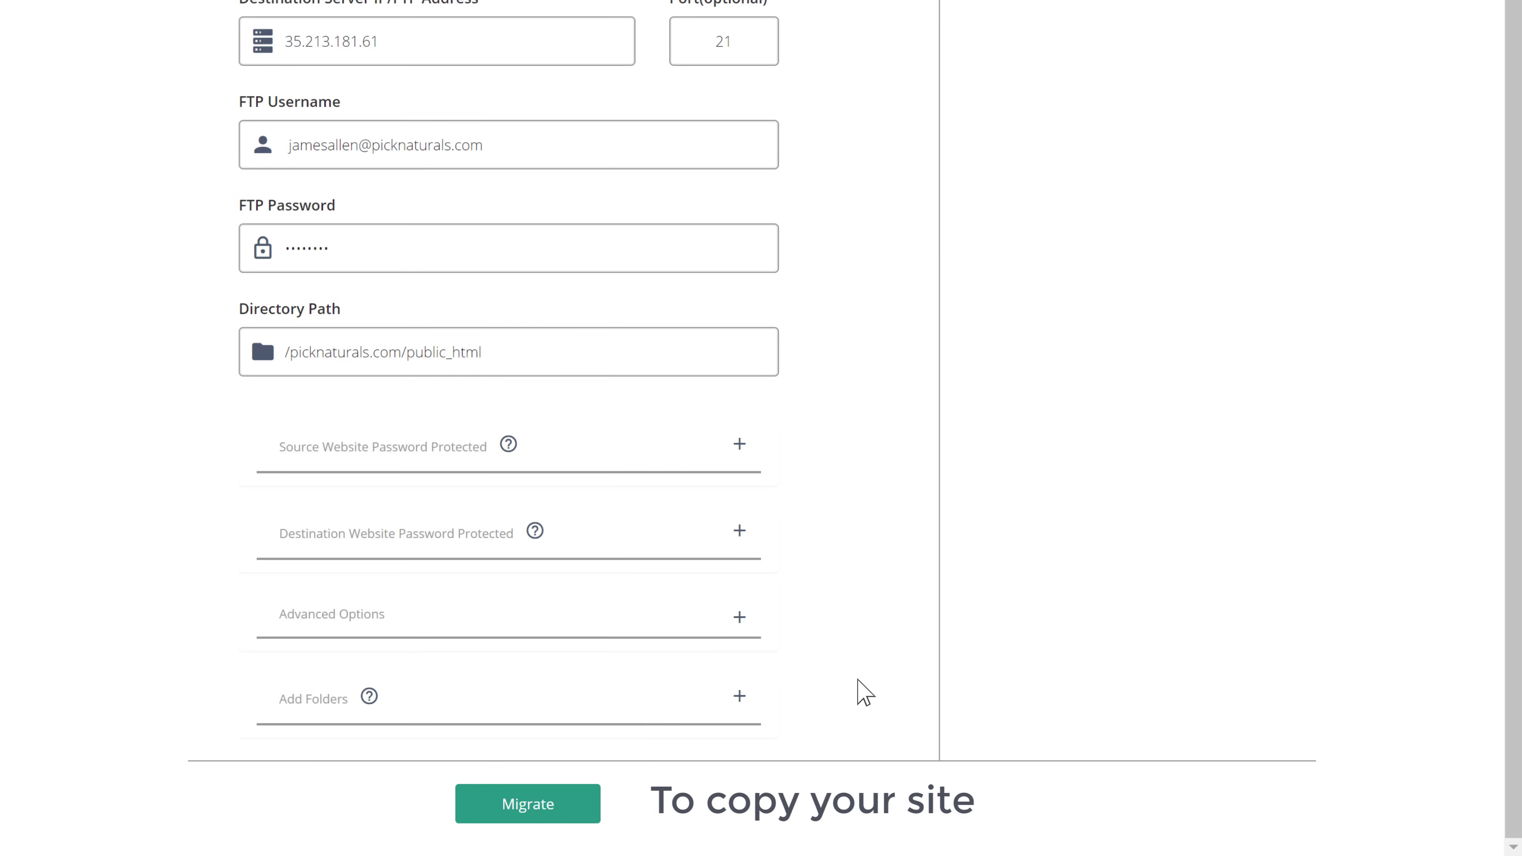
{"action": "left_click", "coordinate": [545, 822]}
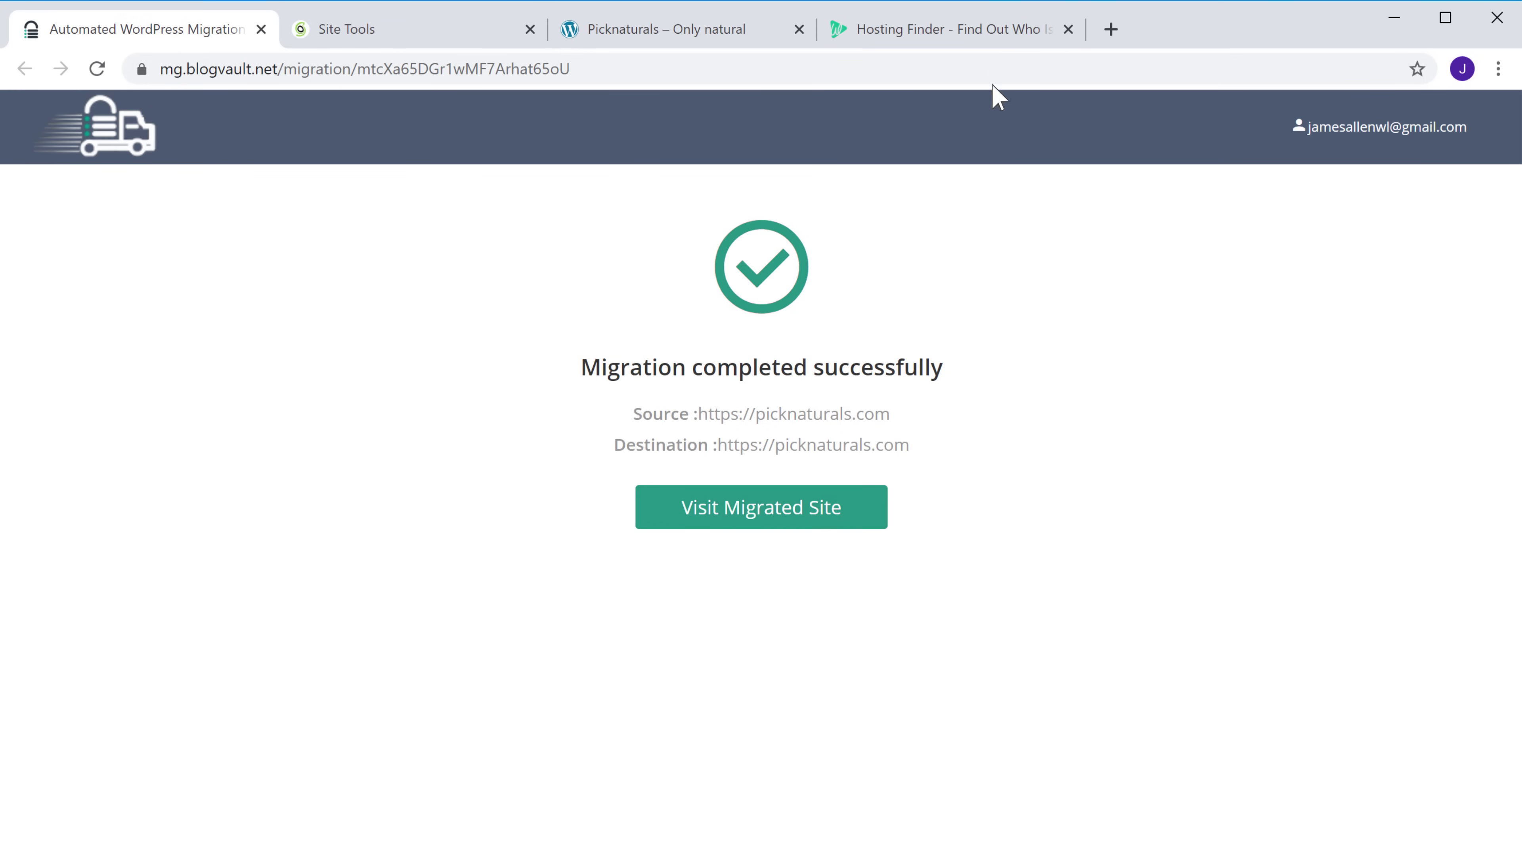
Look up picknaturals.com in Hosting Finder, which shows it is still hosted on Godaddy
{"action": "left_click", "coordinate": [981, 36]}
{"action": "key", "text": "F11"}
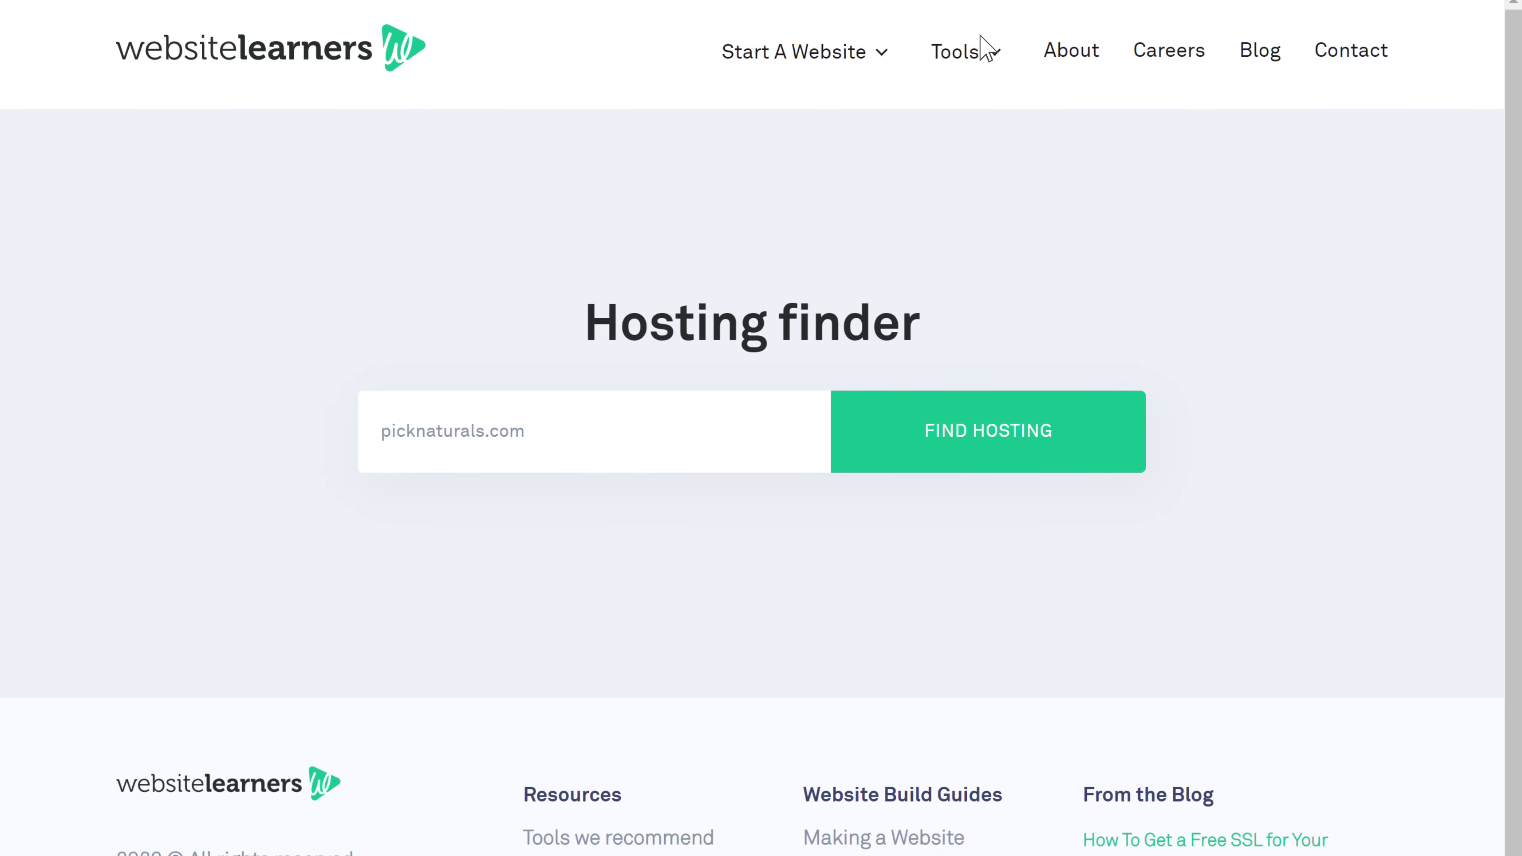
{"action": "scroll", "coordinate": [982, 47], "scroll_direction": "down", "scroll_amount": 2}
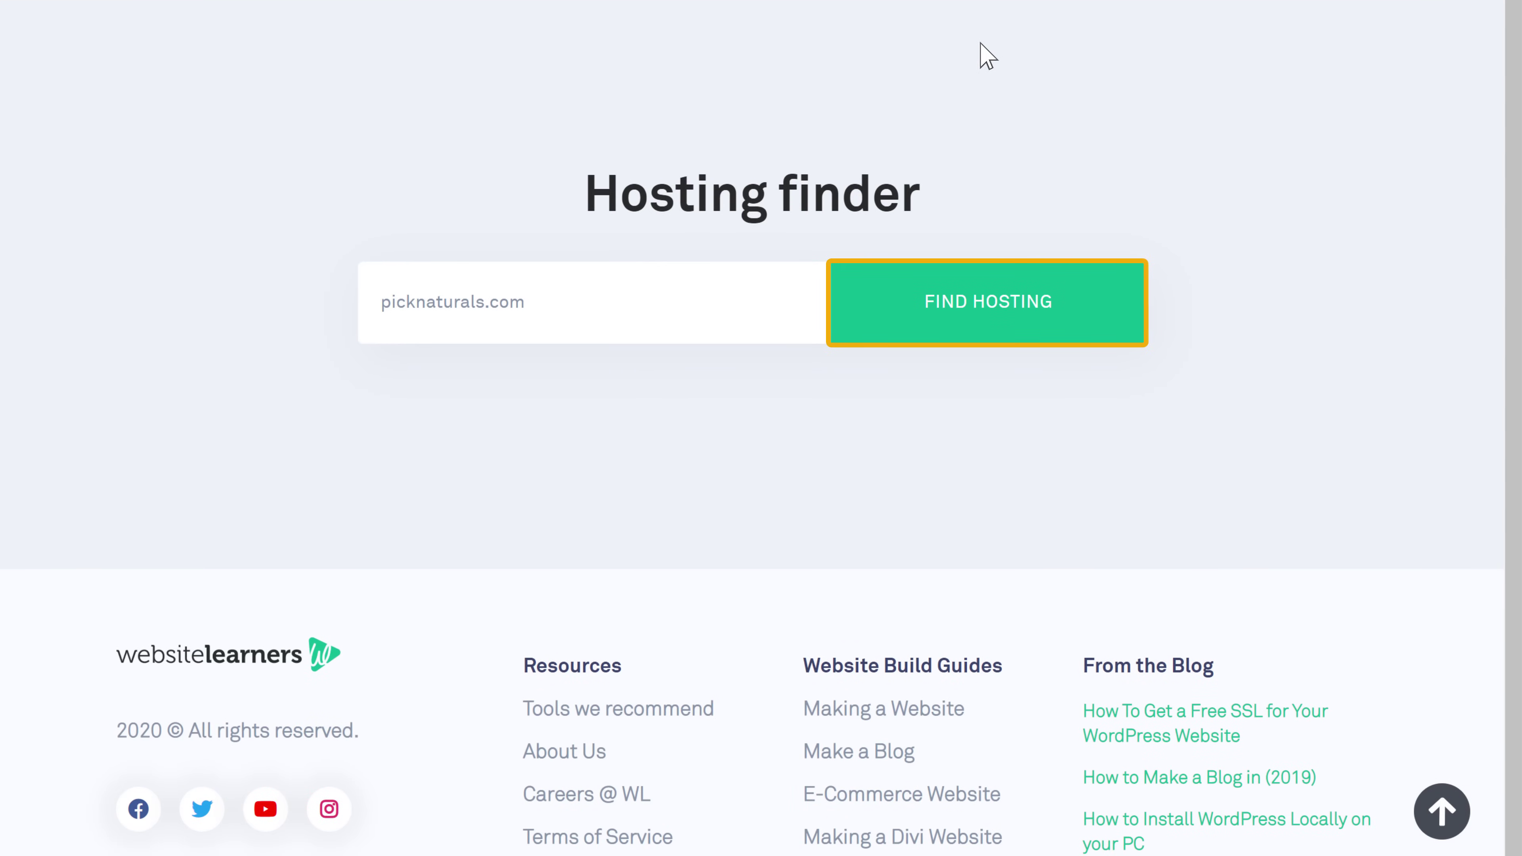
{"action": "left_click", "coordinate": [993, 323]}
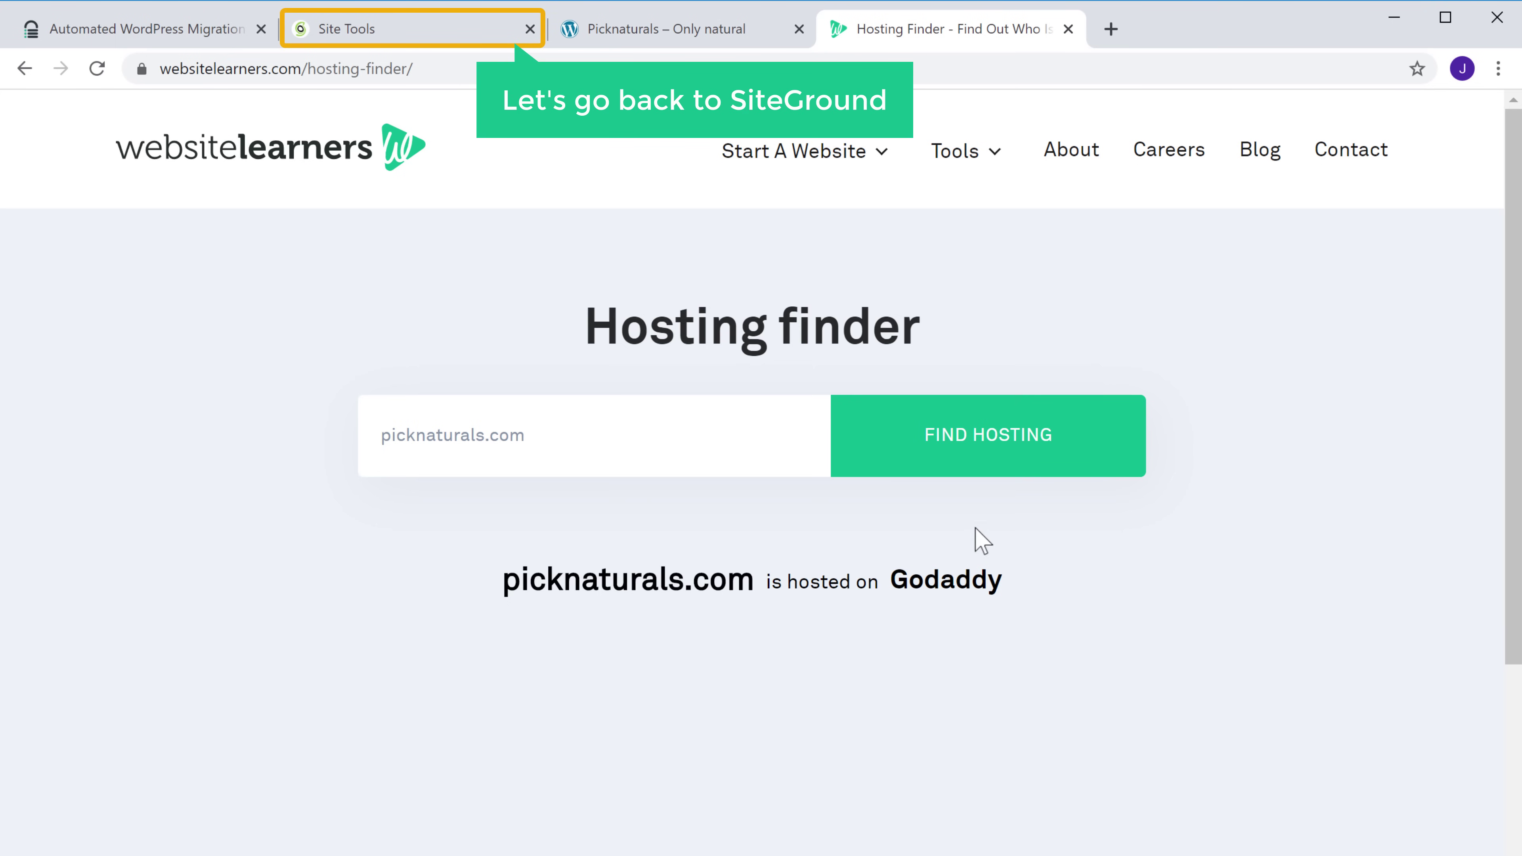
Read the site IP 35.213.181.61 on the Site Tools dashboard, then open a new browser tab
{"action": "left_click", "coordinate": [352, 33]}
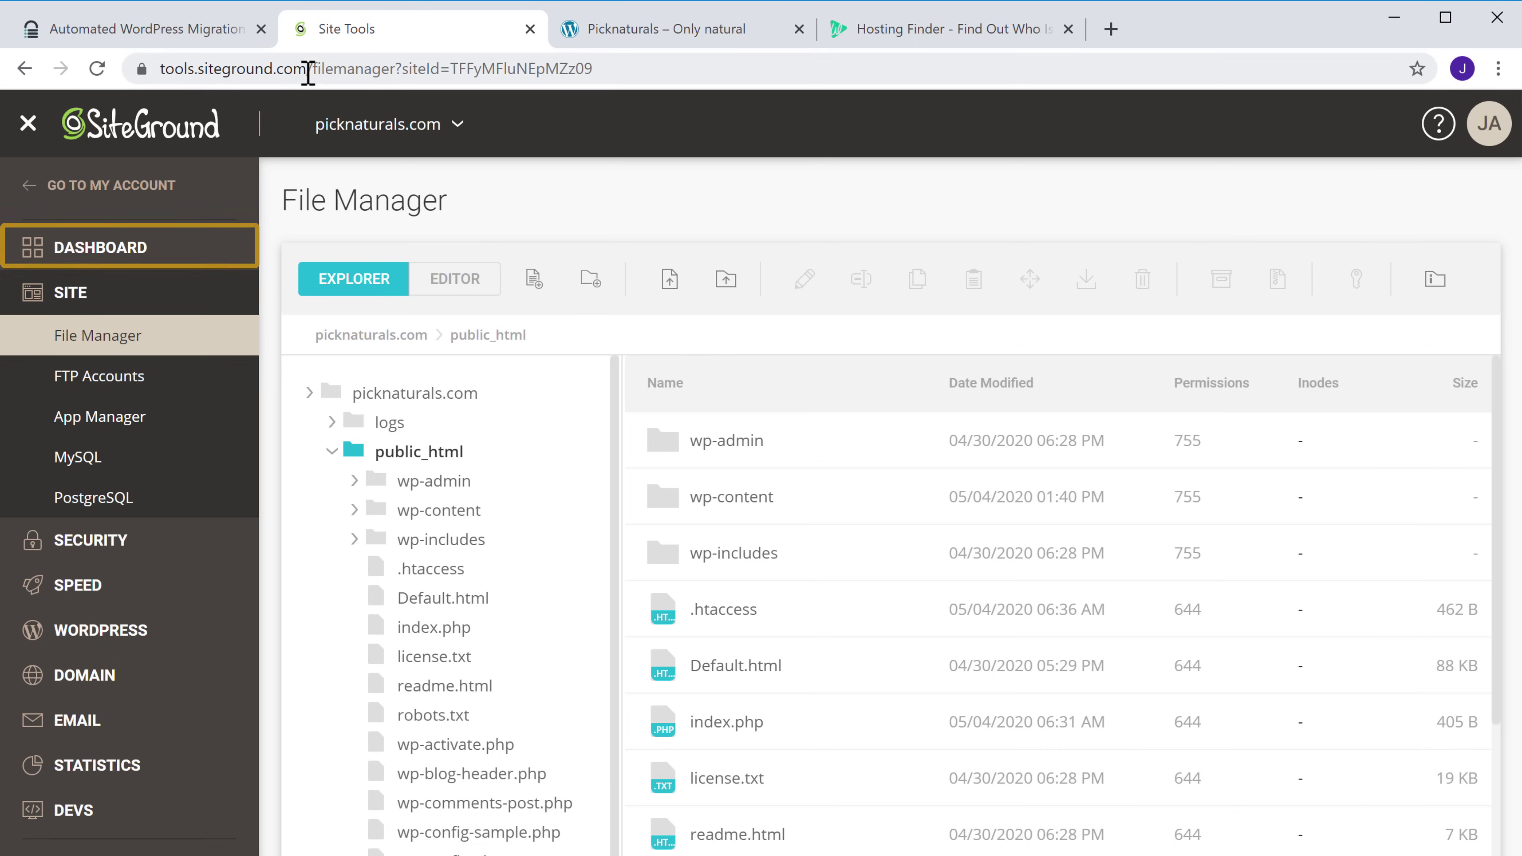
{"action": "left_click", "coordinate": [93, 252]}
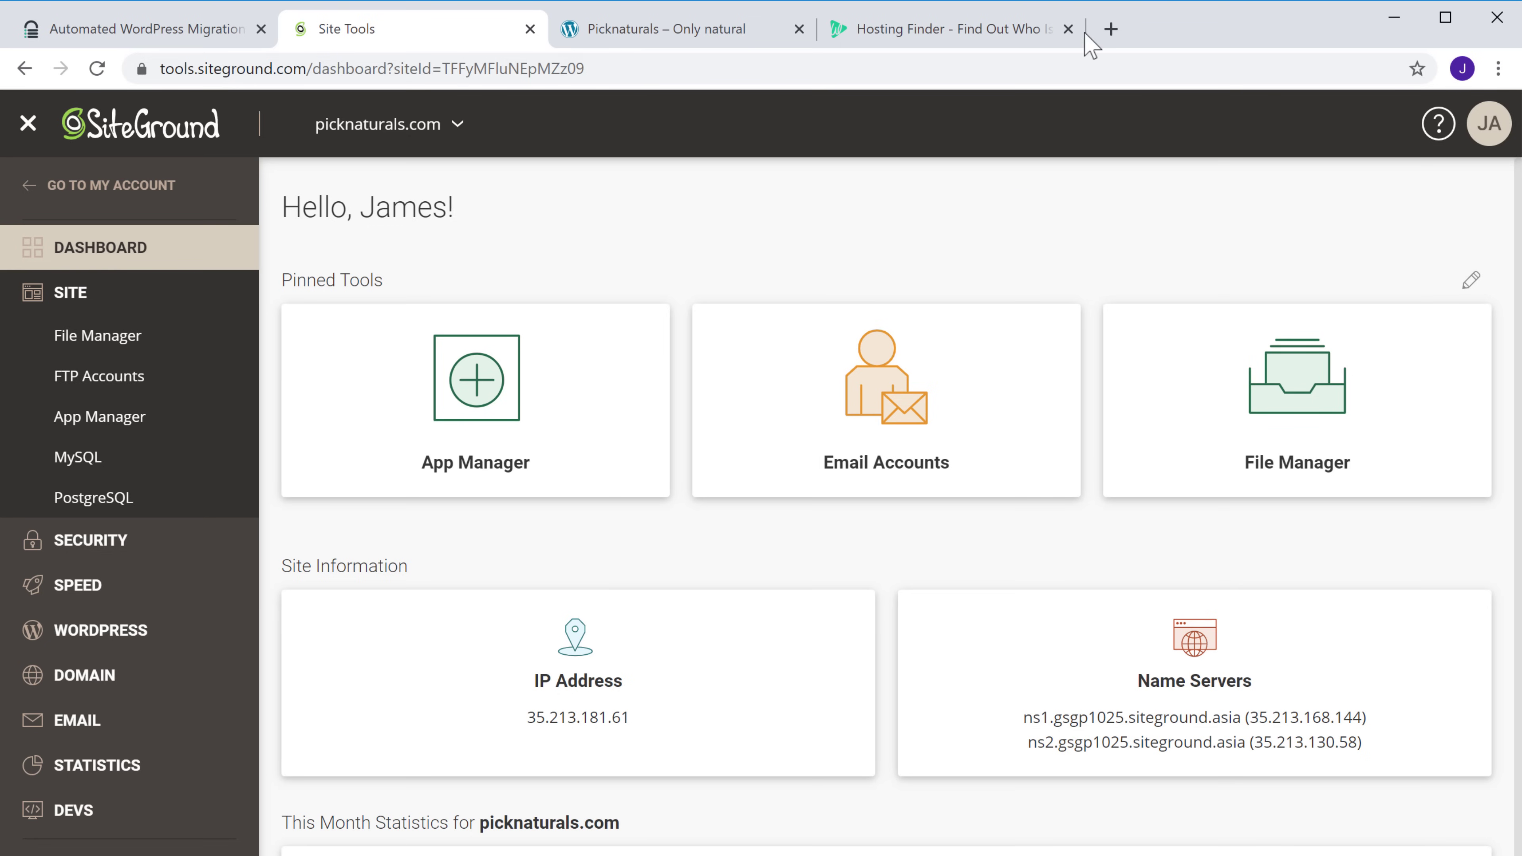
{"action": "left_click", "coordinate": [1110, 29]}
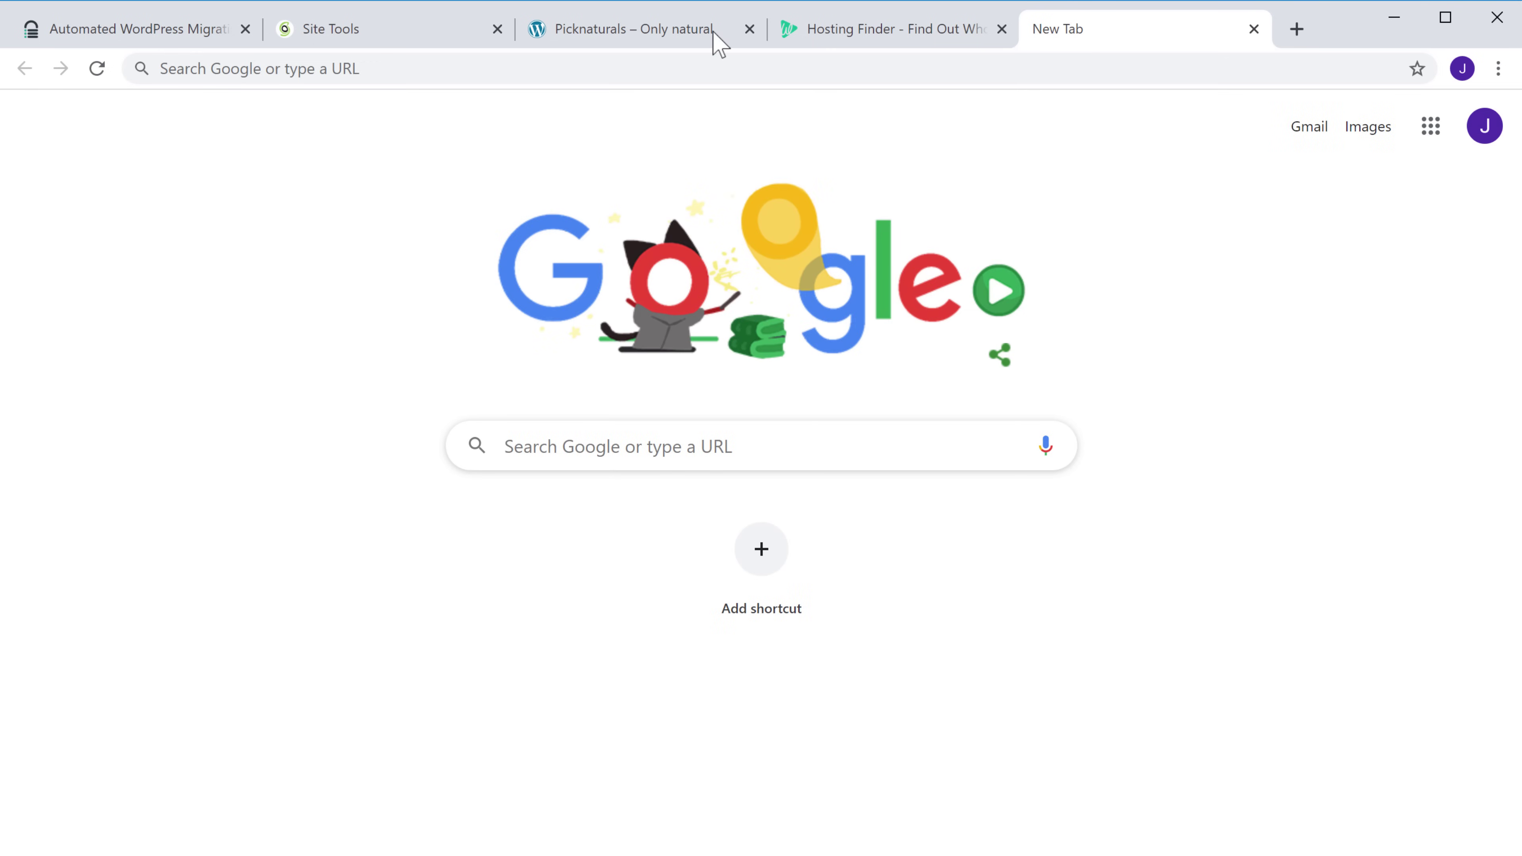
Go to godaddy.com and sign in with the account e-mail and password
{"action": "left_click", "coordinate": [368, 70]}
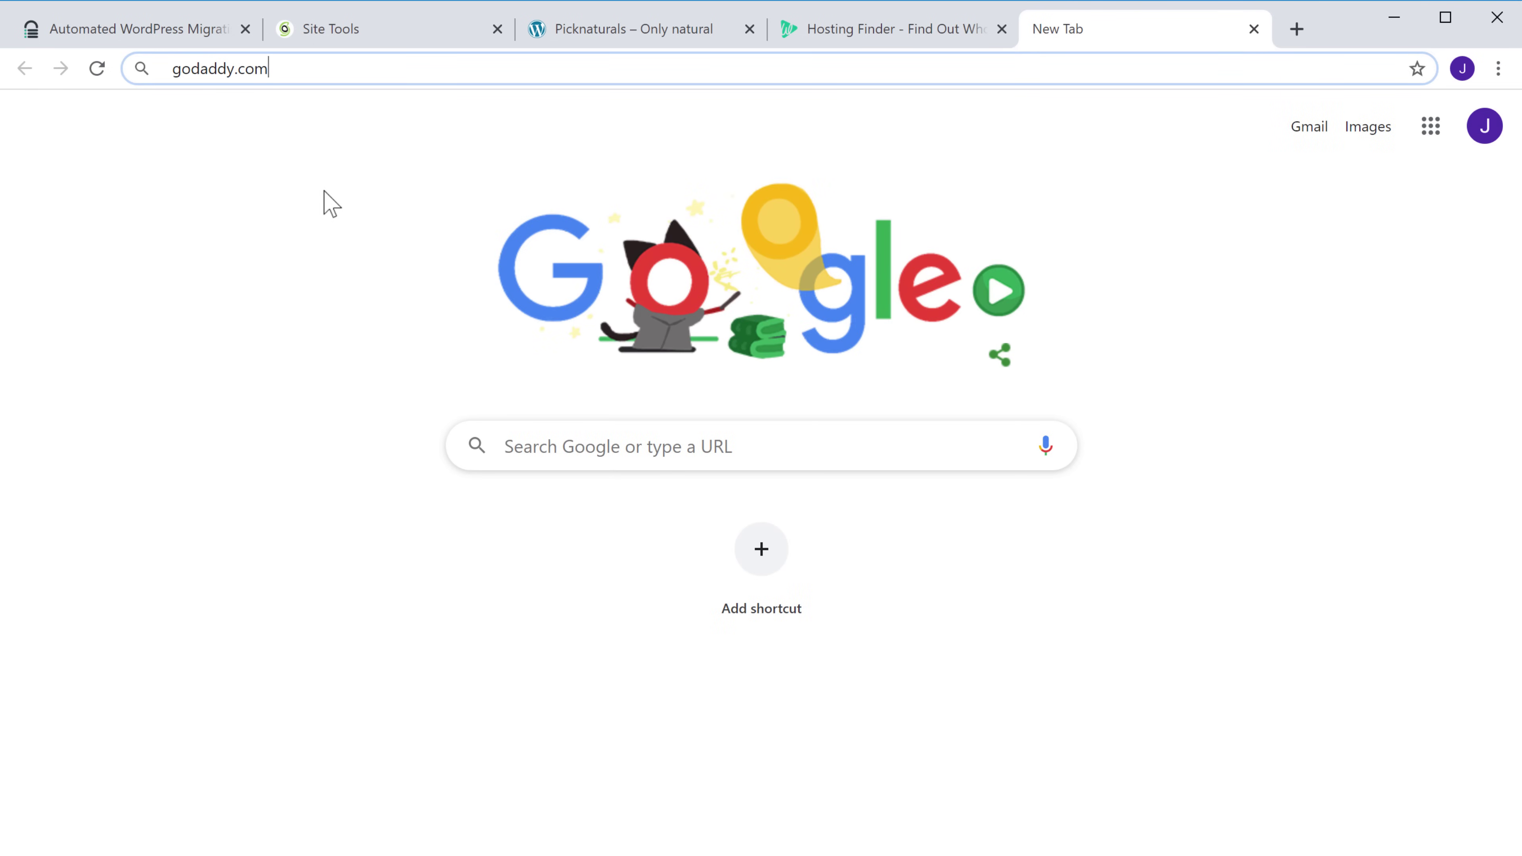
{"action": "key", "text": "Return"}
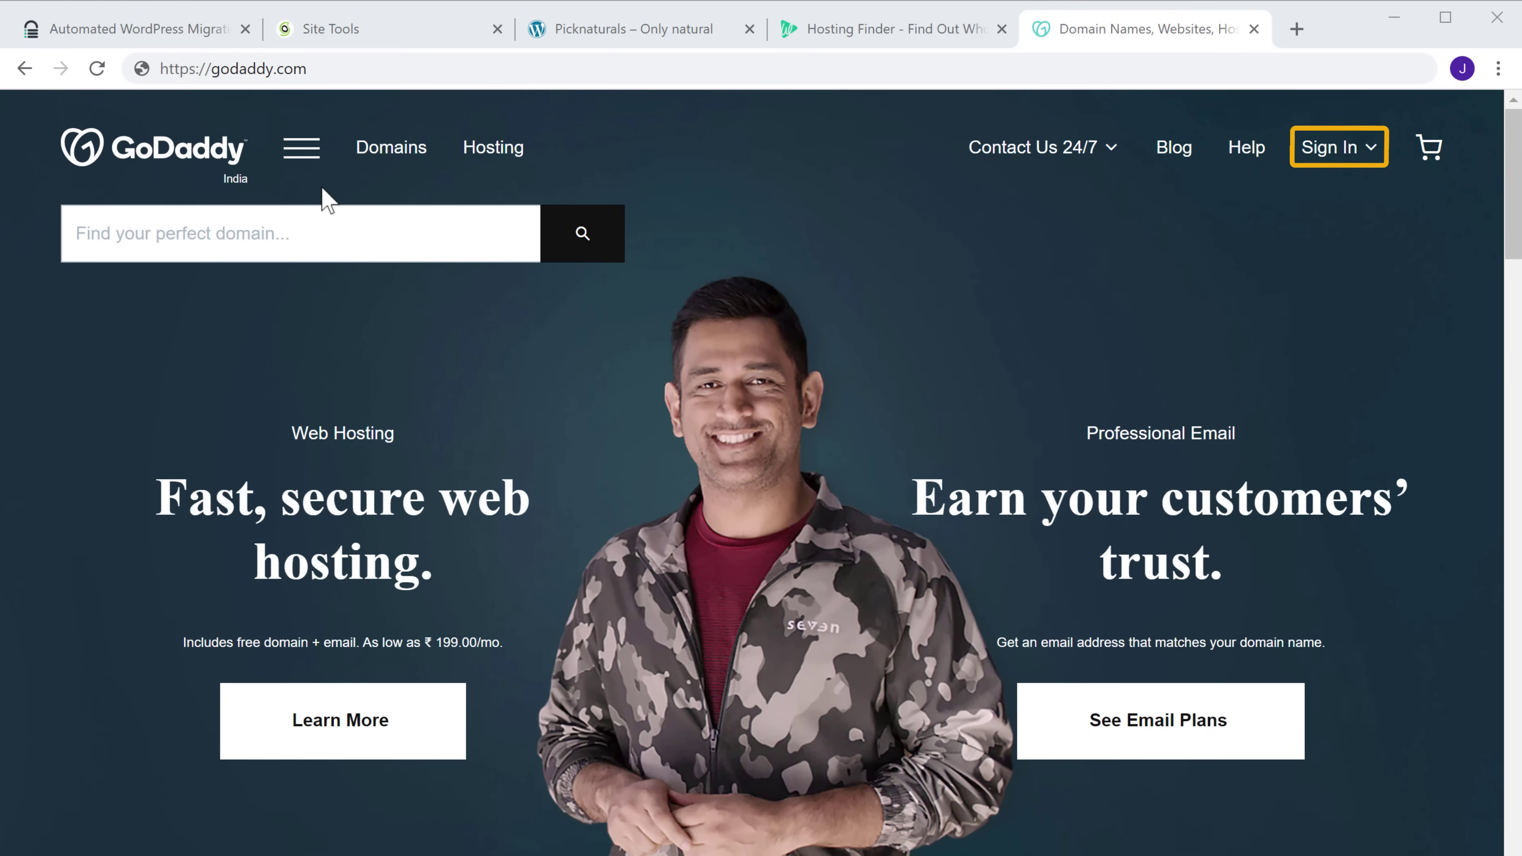
{"action": "left_click", "coordinate": [1321, 151]}
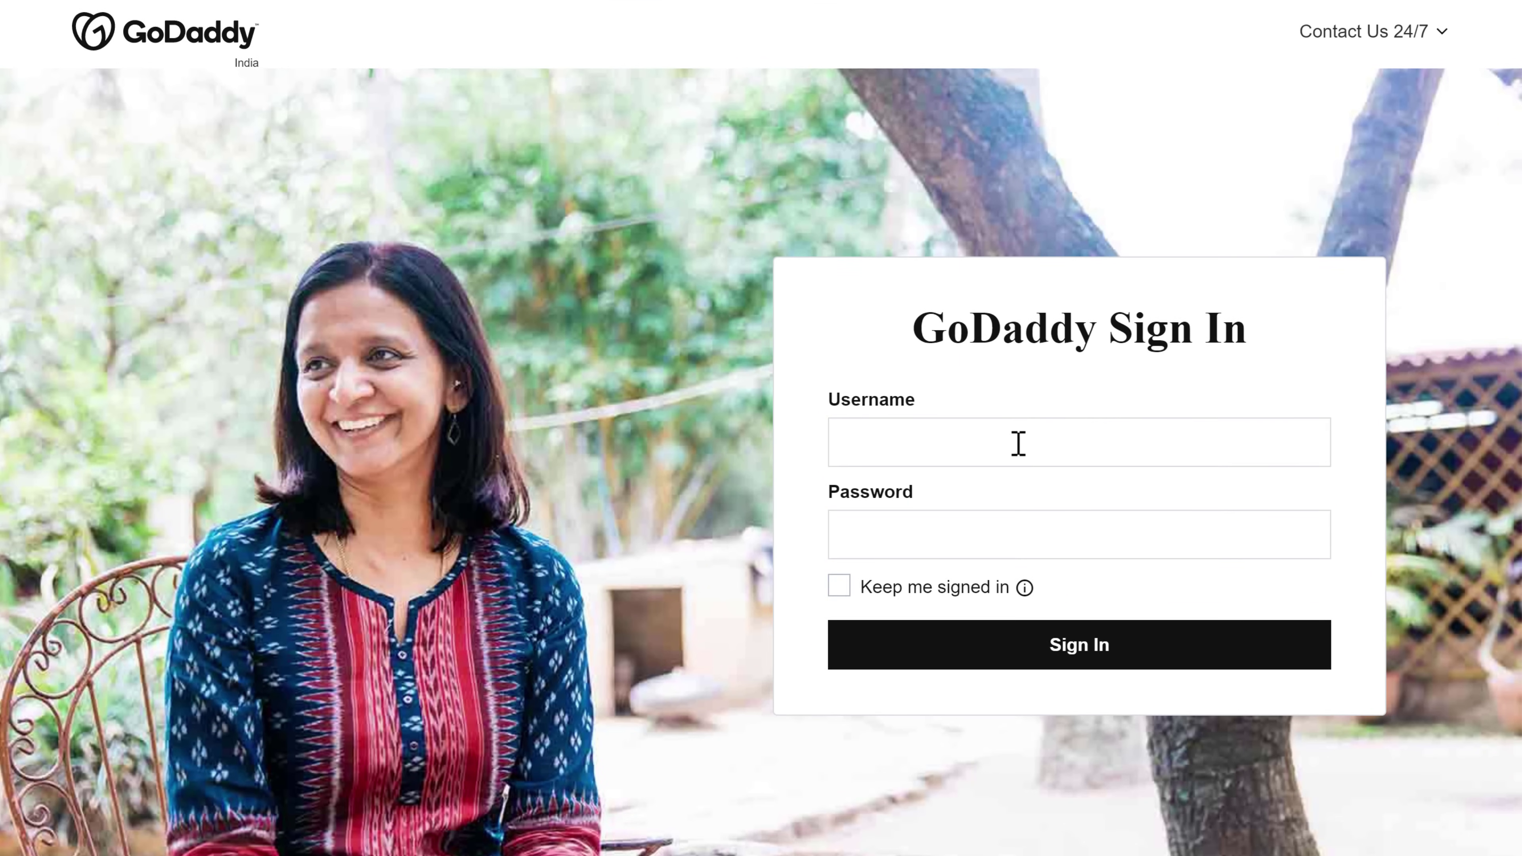
{"action": "left_click", "coordinate": [1019, 538]}
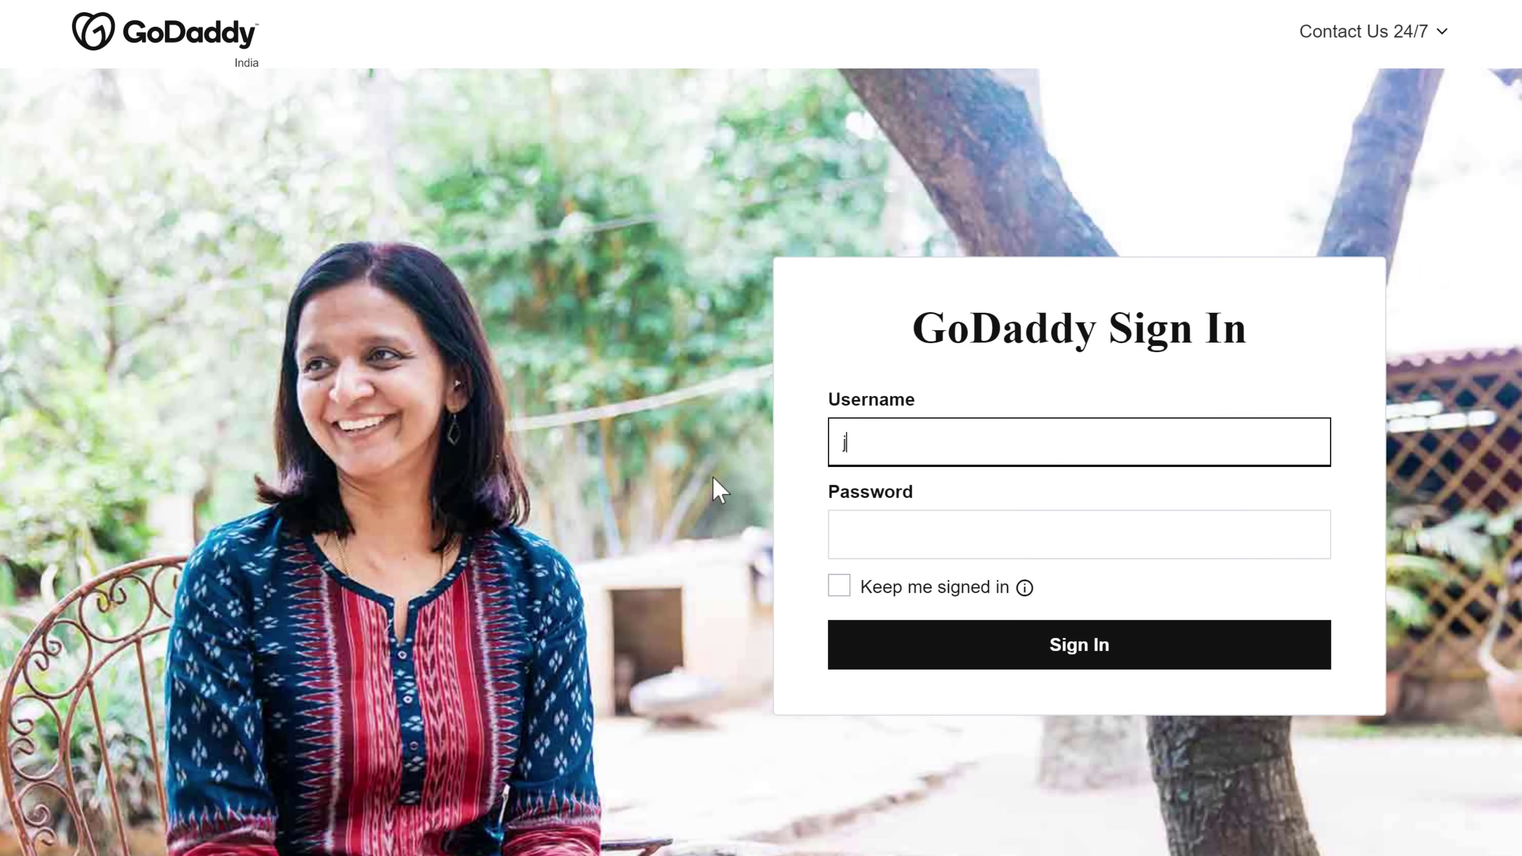
{"action": "key", "text": "Tab"}
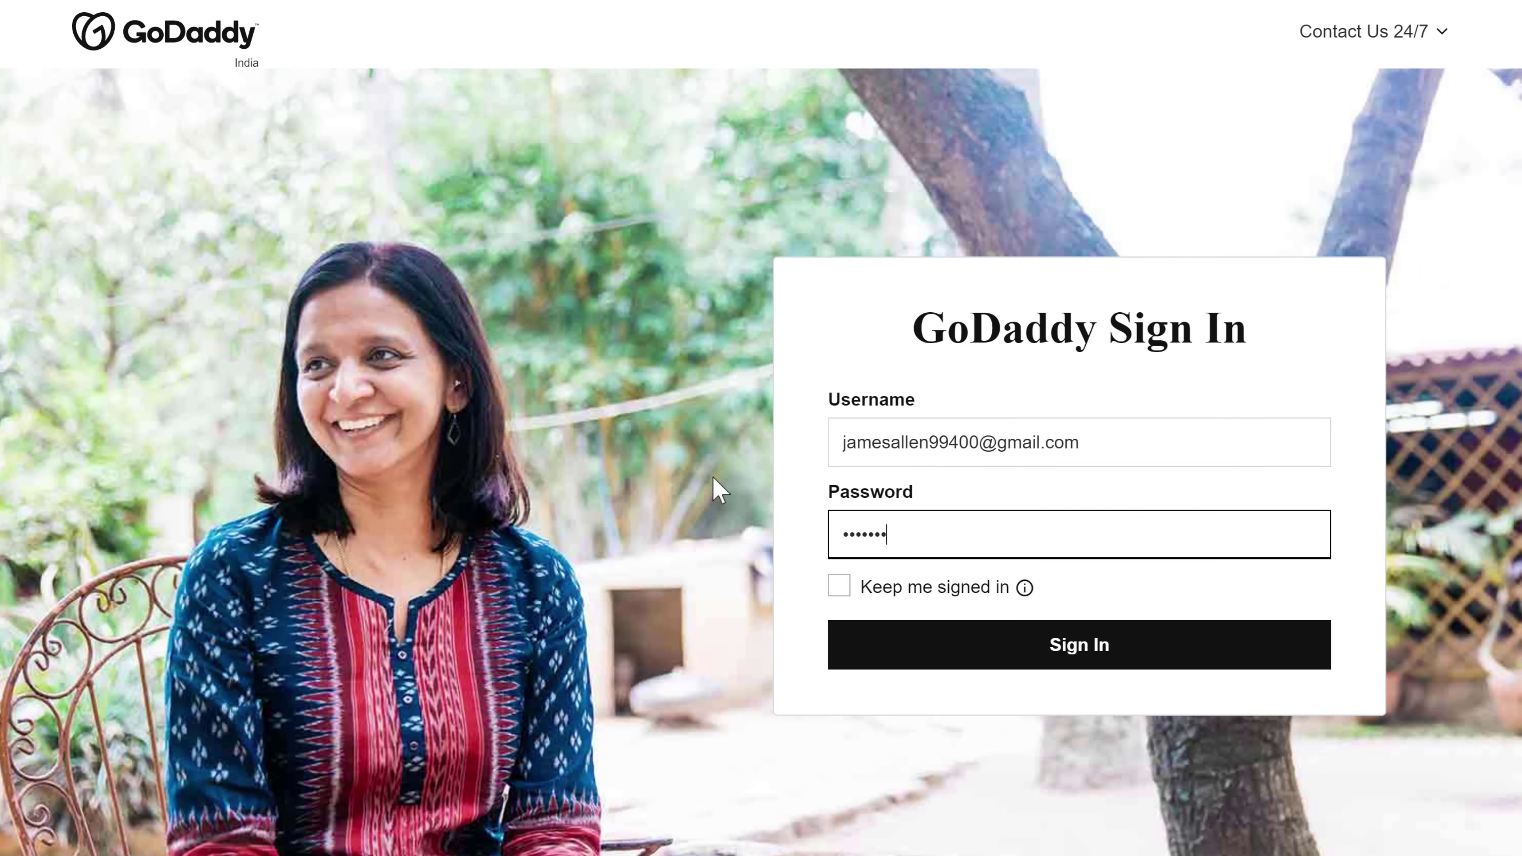
{"action": "key", "text": "Tab"}
{"action": "key", "text": "Tab"}
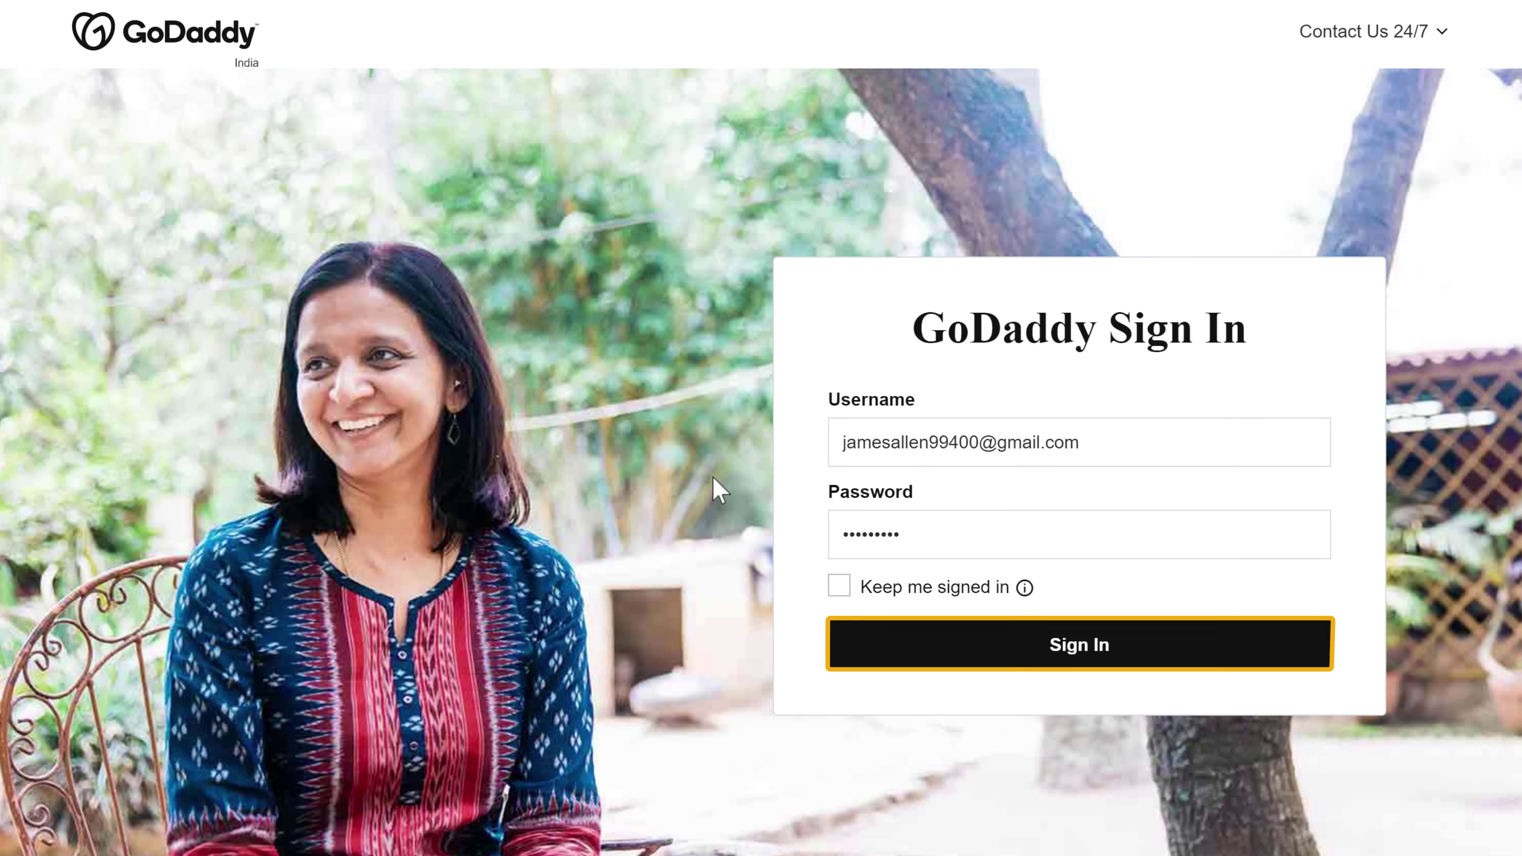
{"action": "left_click", "coordinate": [1074, 660]}
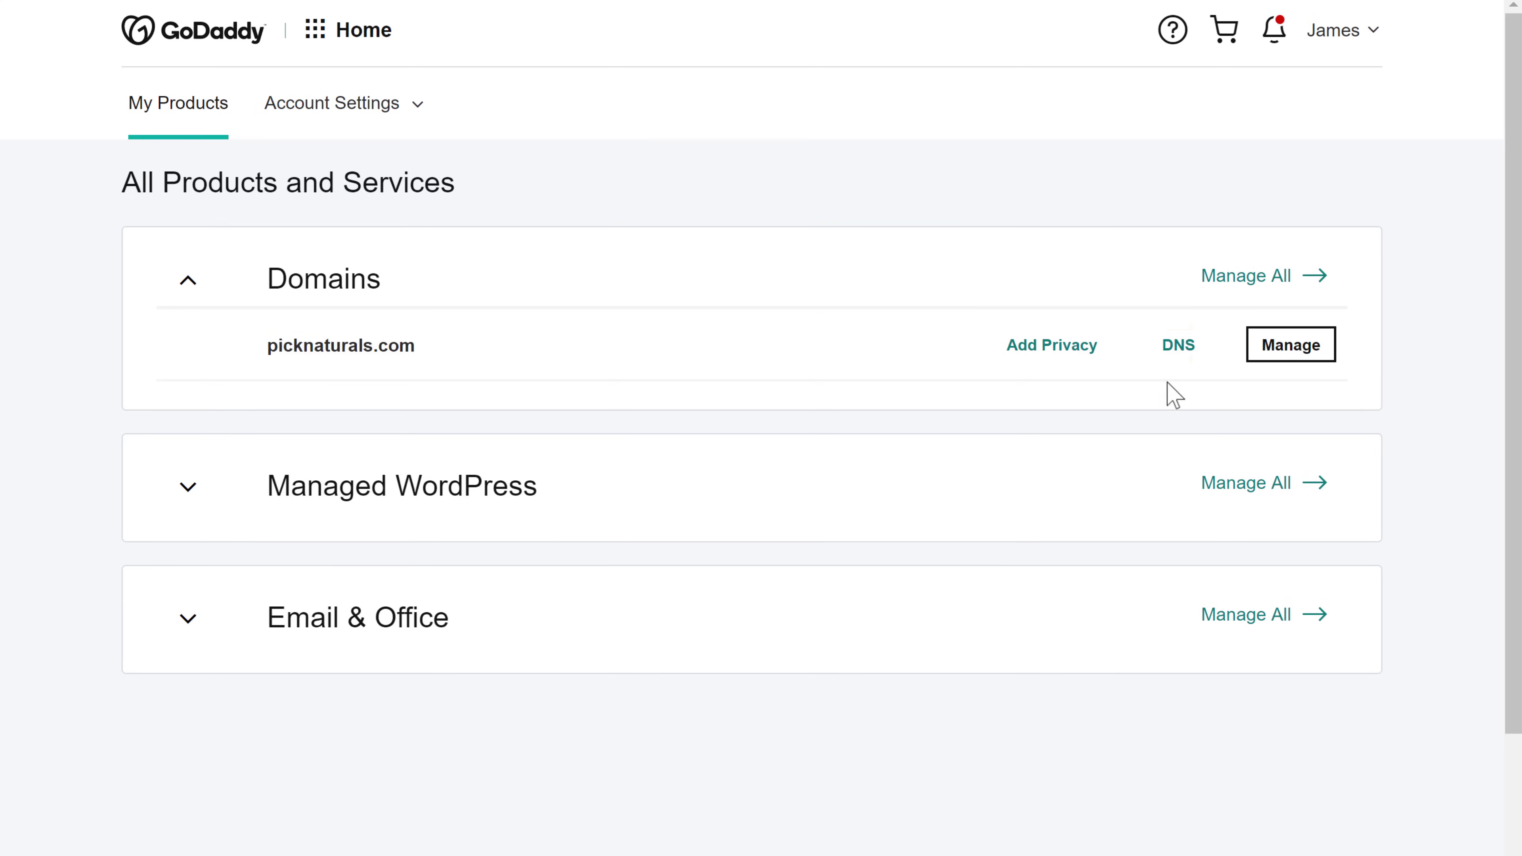
Open picknaturals.com's DNS records and edit the @ A record pointing to 104.238.69.231
{"action": "left_click", "coordinate": [1177, 354]}
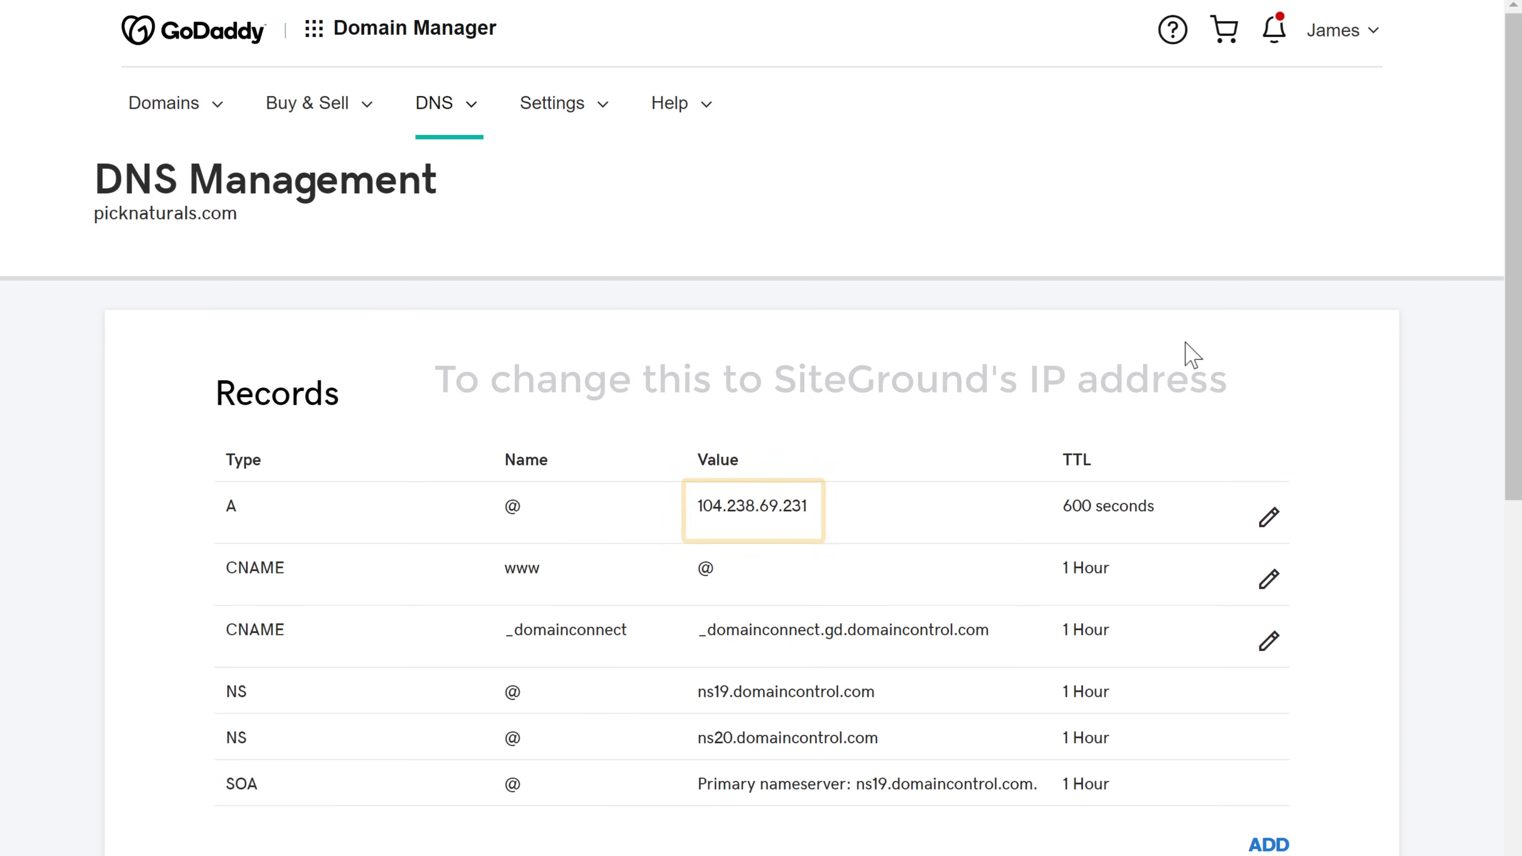
{"action": "left_click", "coordinate": [1269, 517]}
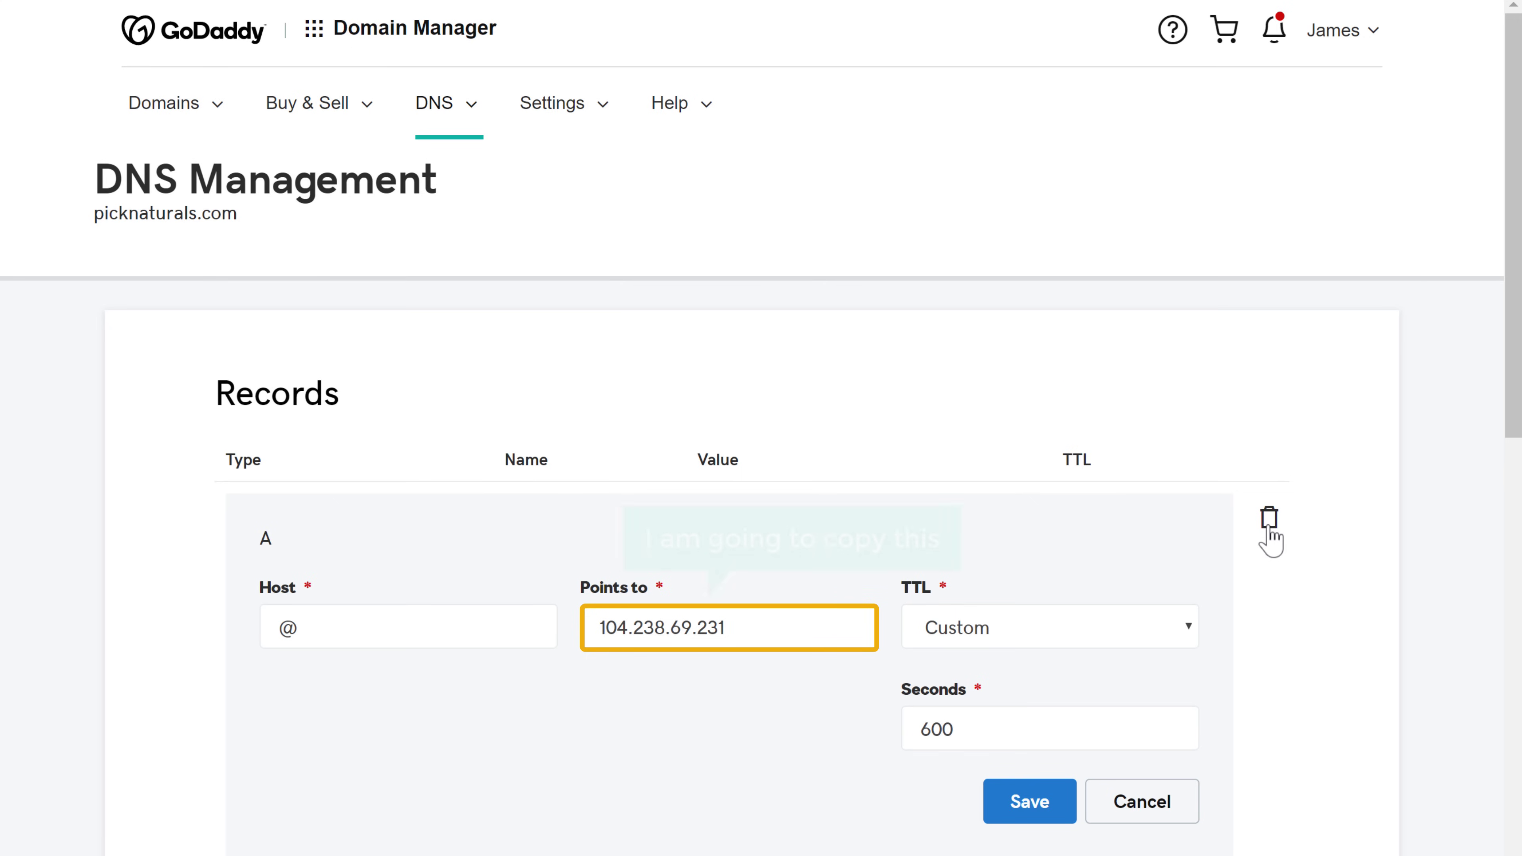
Copy the A record's old IP 104.238.69.231 into the notes as a backup
{"action": "left_click_drag", "start_coordinate": [591, 626], "coordinate": [731, 622]}
{"action": "right_click", "coordinate": [734, 622]}
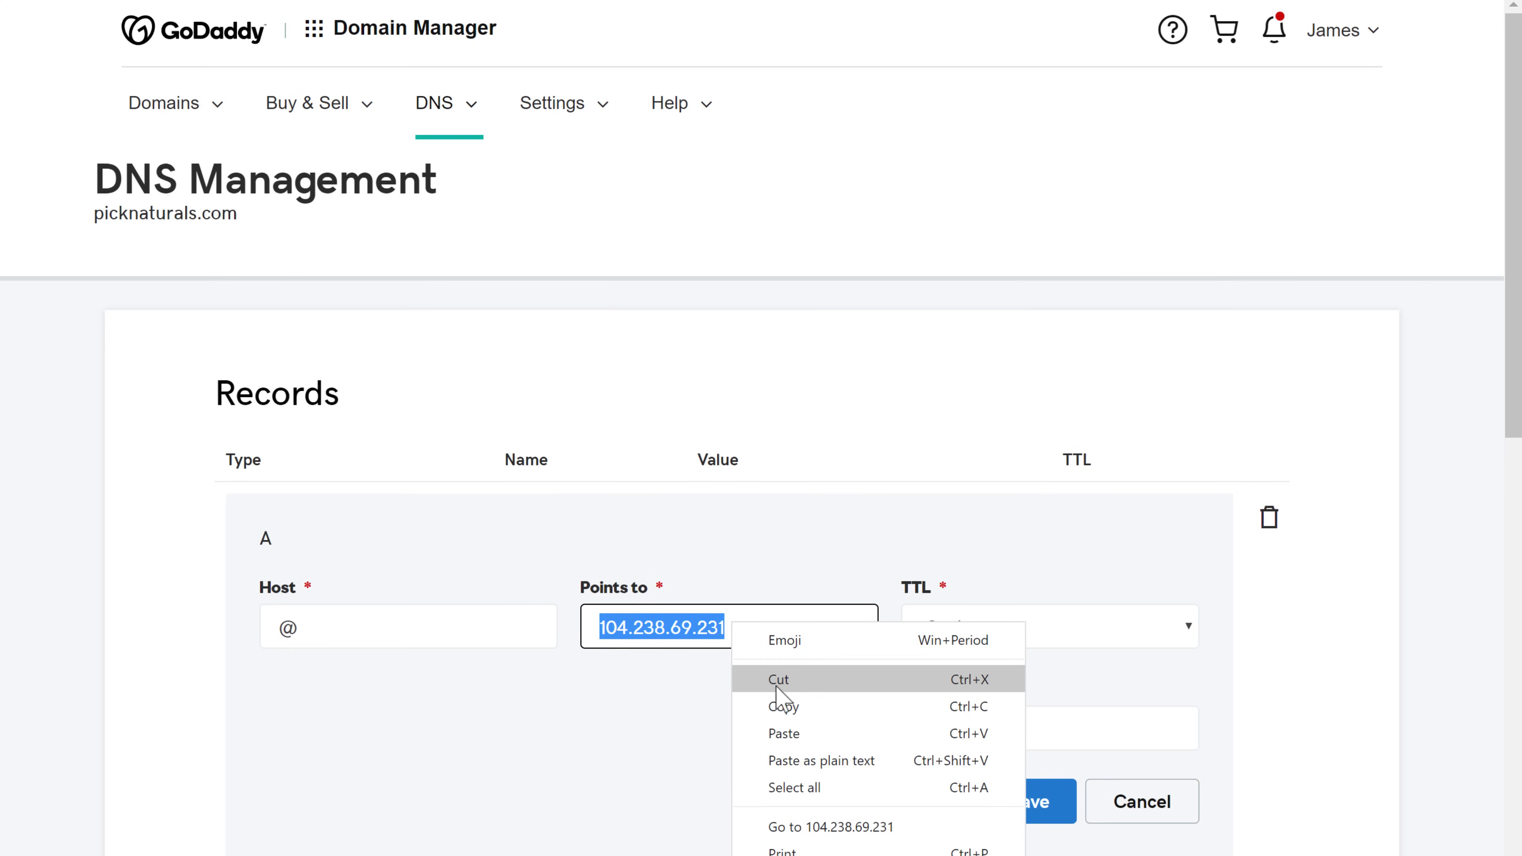
{"action": "left_click", "coordinate": [783, 707]}
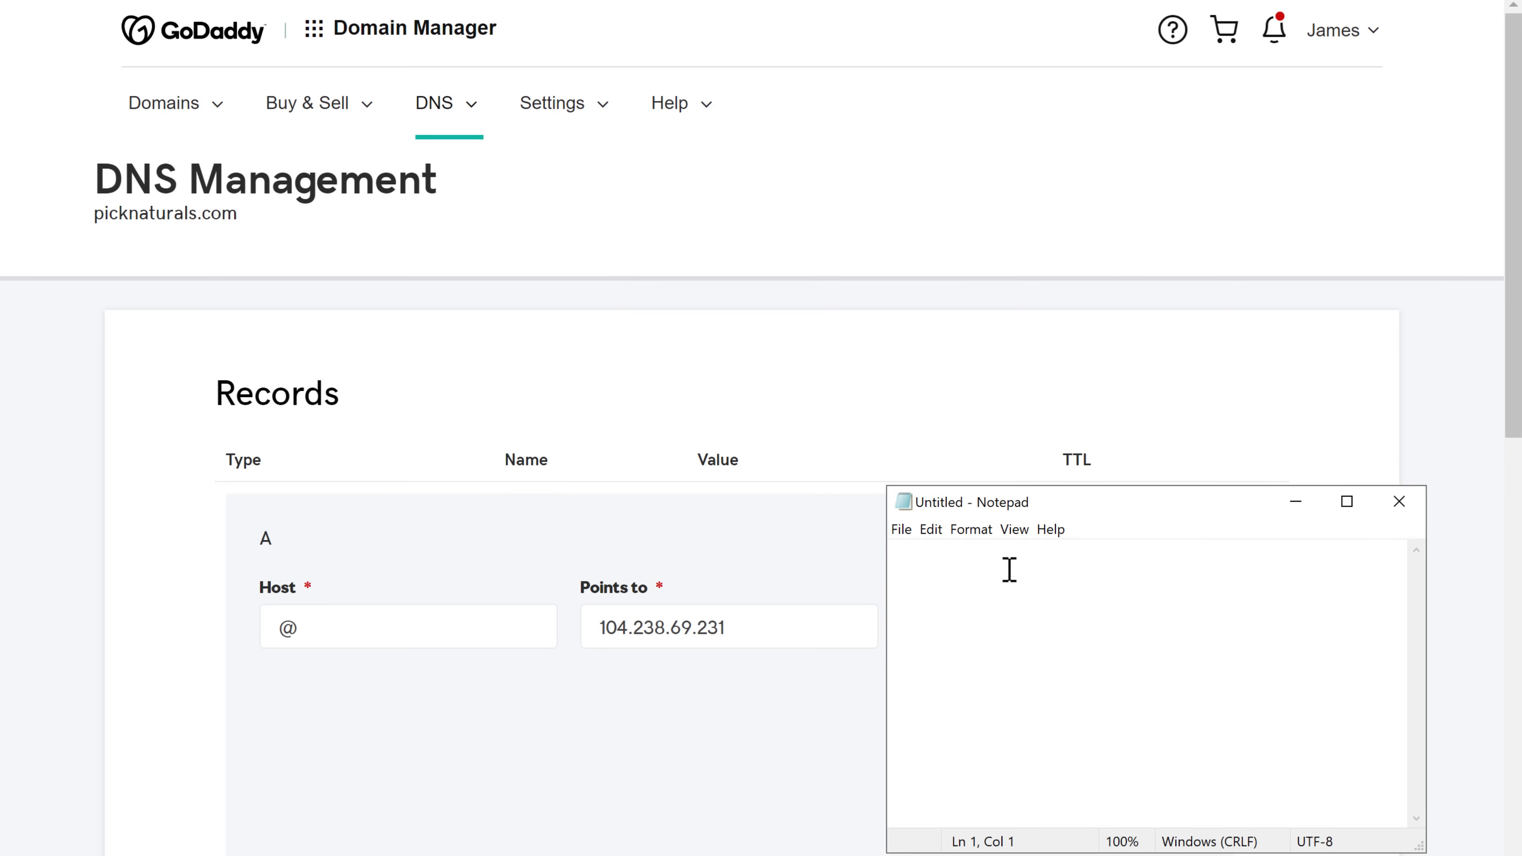
{"action": "right_click", "coordinate": [1006, 557]}
{"action": "left_click", "coordinate": [1052, 653]}
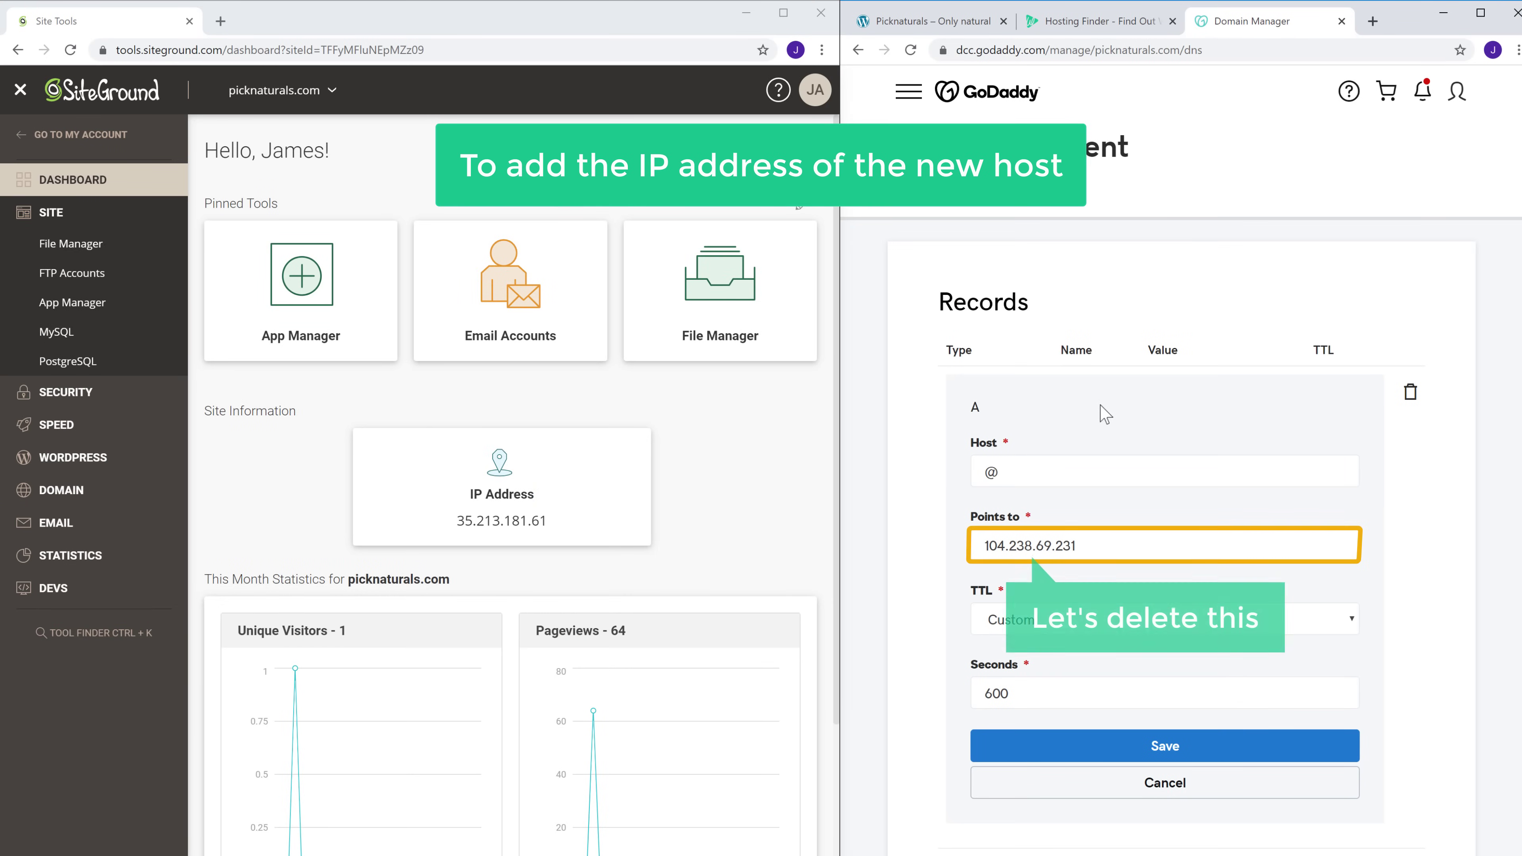
Replace the A record's target with SiteGround's IP 35.213.181.61 and save the record
{"action": "left_click_drag", "start_coordinate": [984, 545], "coordinate": [1080, 544]}
{"action": "key", "text": "BackSpace"}
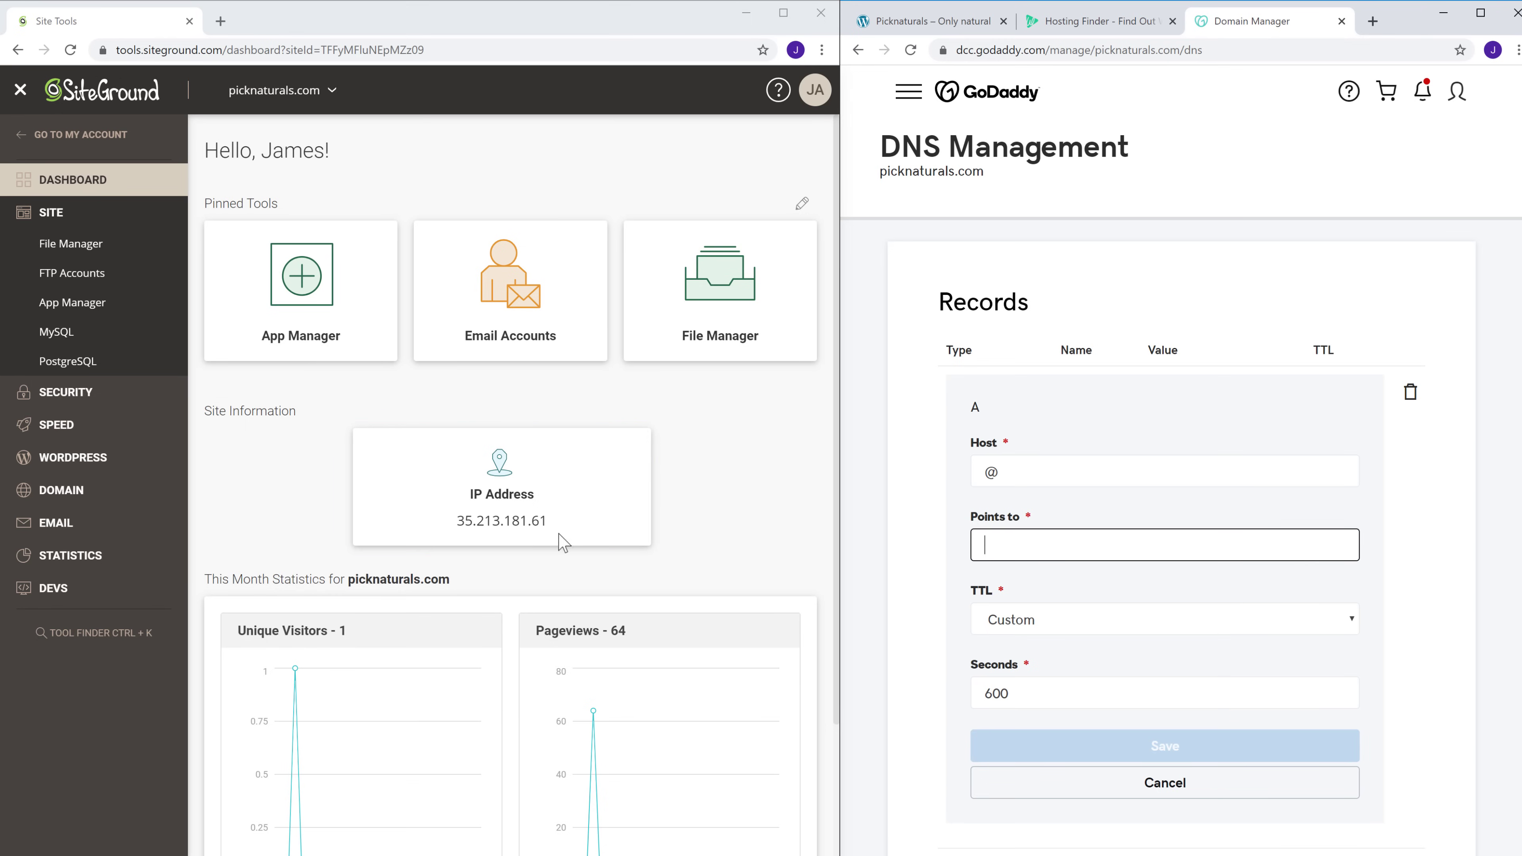
{"action": "left_click_drag", "start_coordinate": [456, 521], "coordinate": [545, 519]}
{"action": "right_click", "coordinate": [545, 519]}
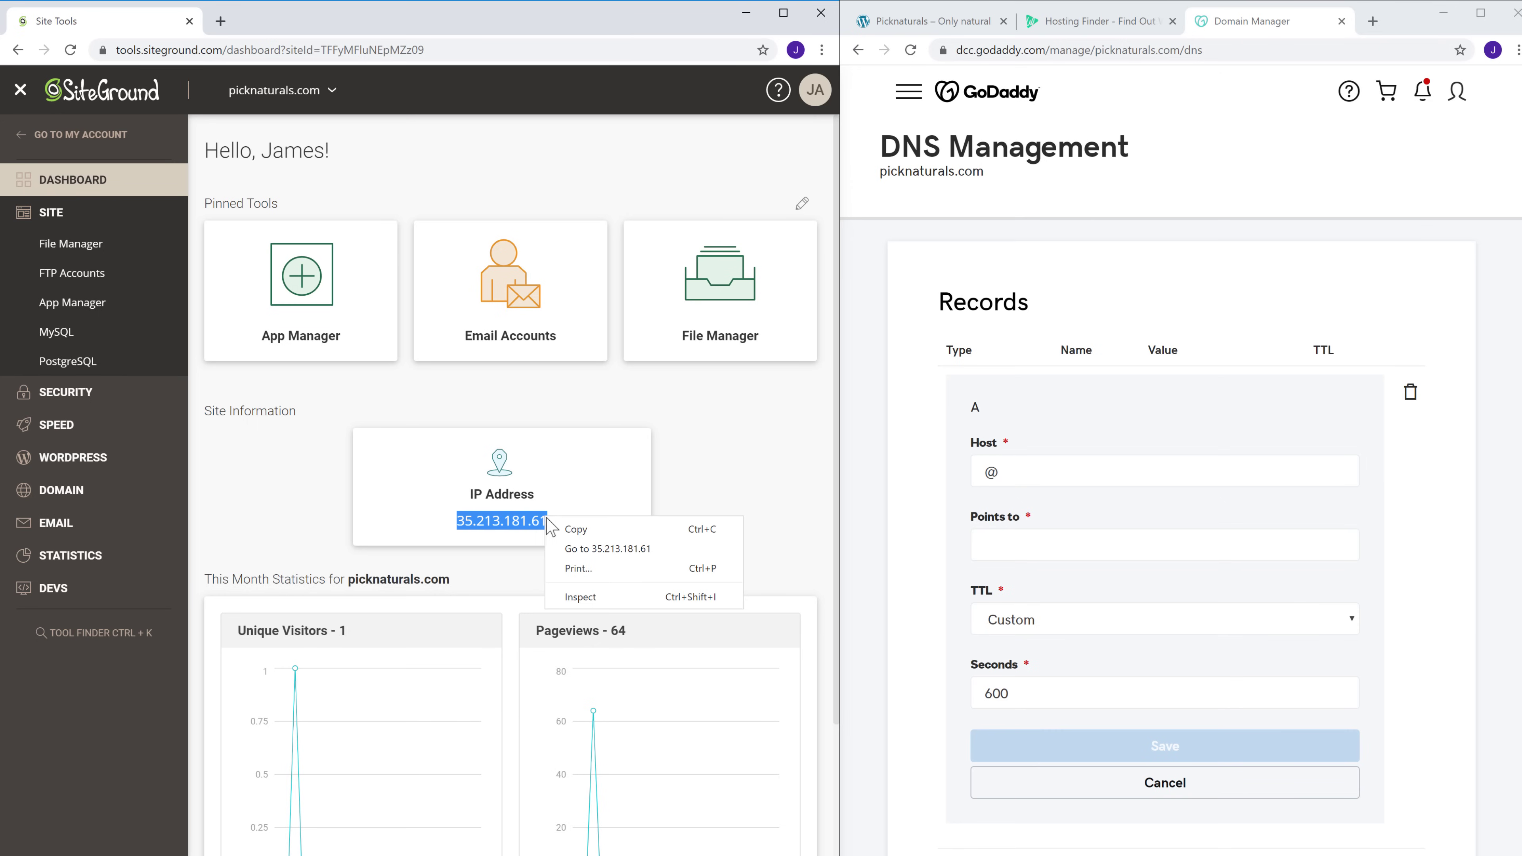
{"action": "left_click", "coordinate": [577, 530]}
{"action": "key", "text": "alt+Tab"}
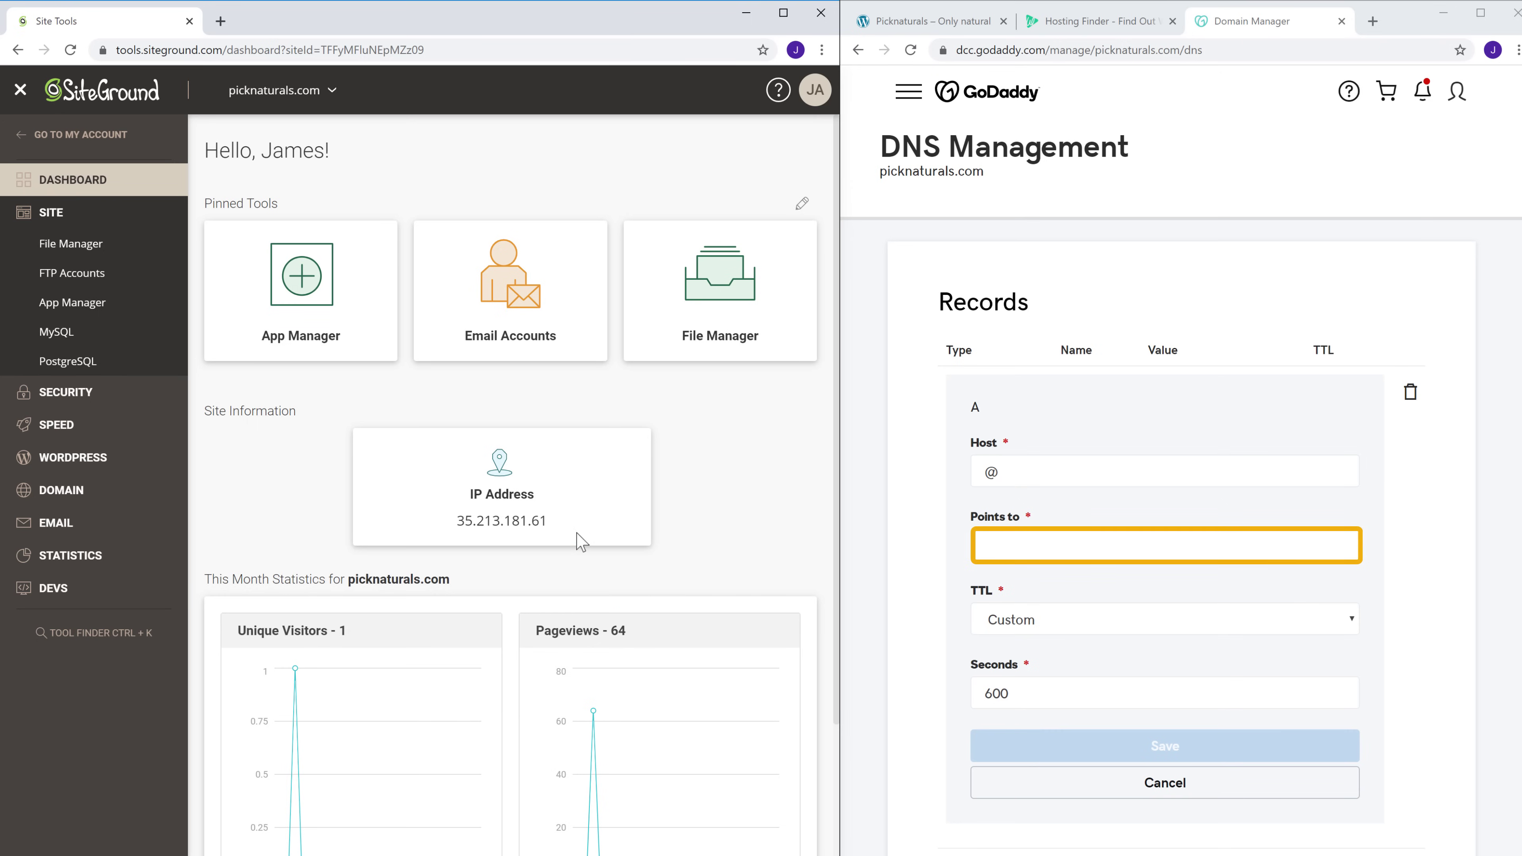
{"action": "right_click", "coordinate": [1017, 544]}
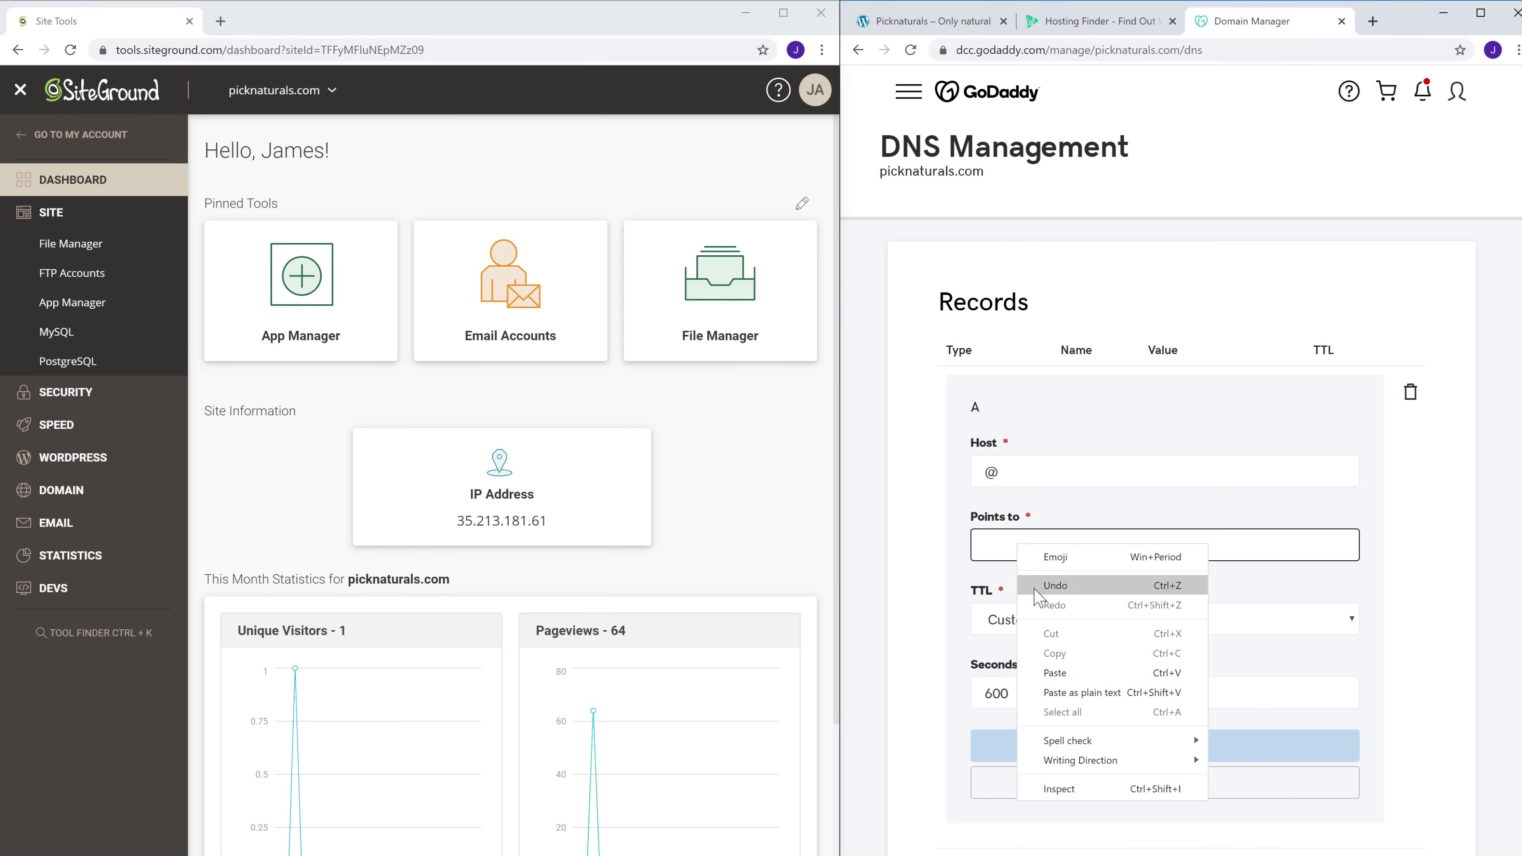
{"action": "left_click", "coordinate": [1056, 673]}
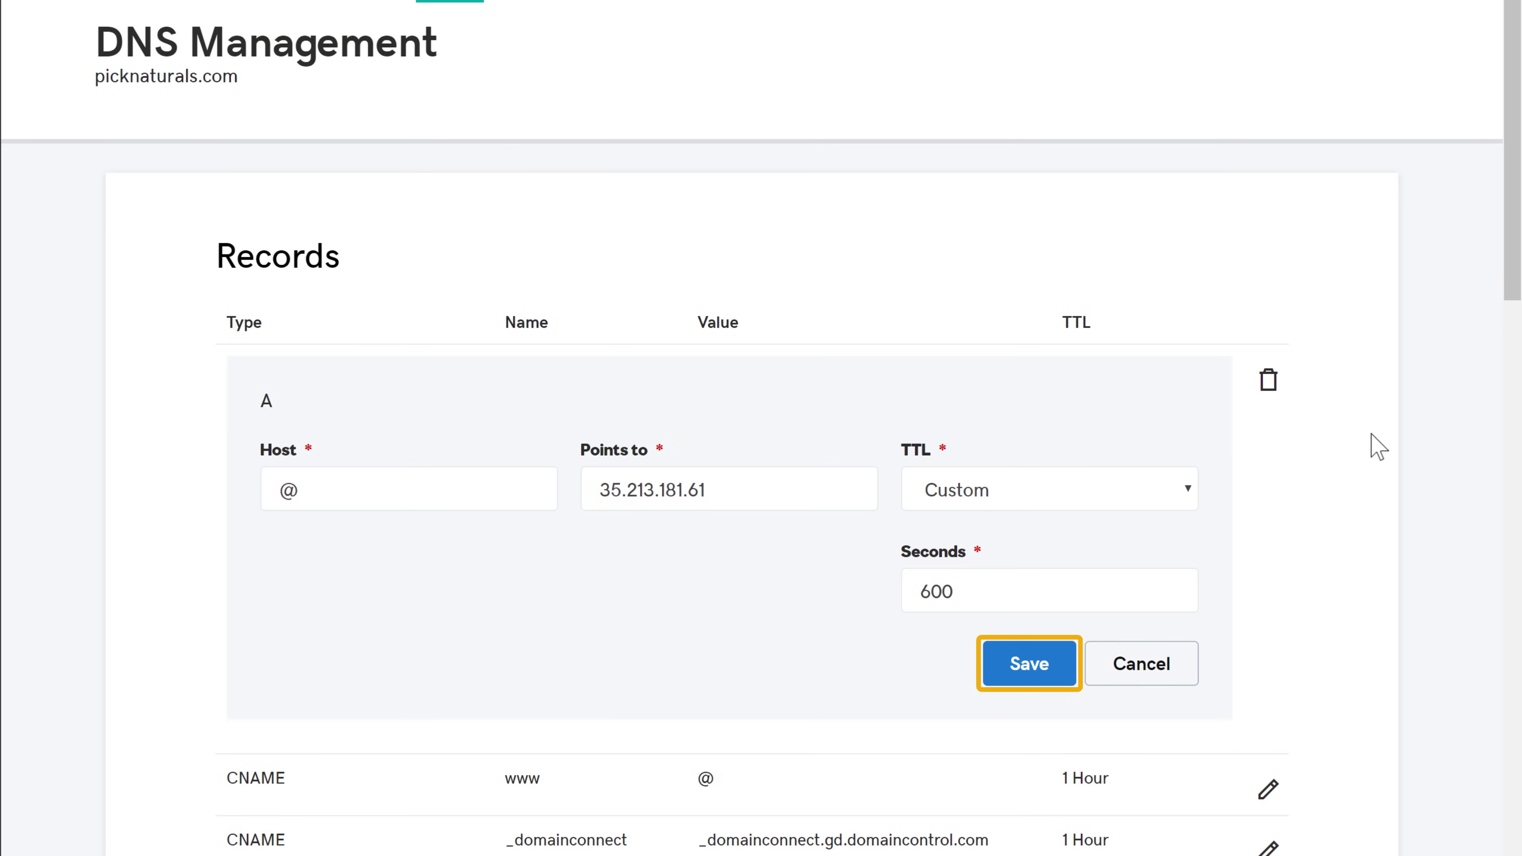
{"action": "left_click", "coordinate": [1033, 670]}
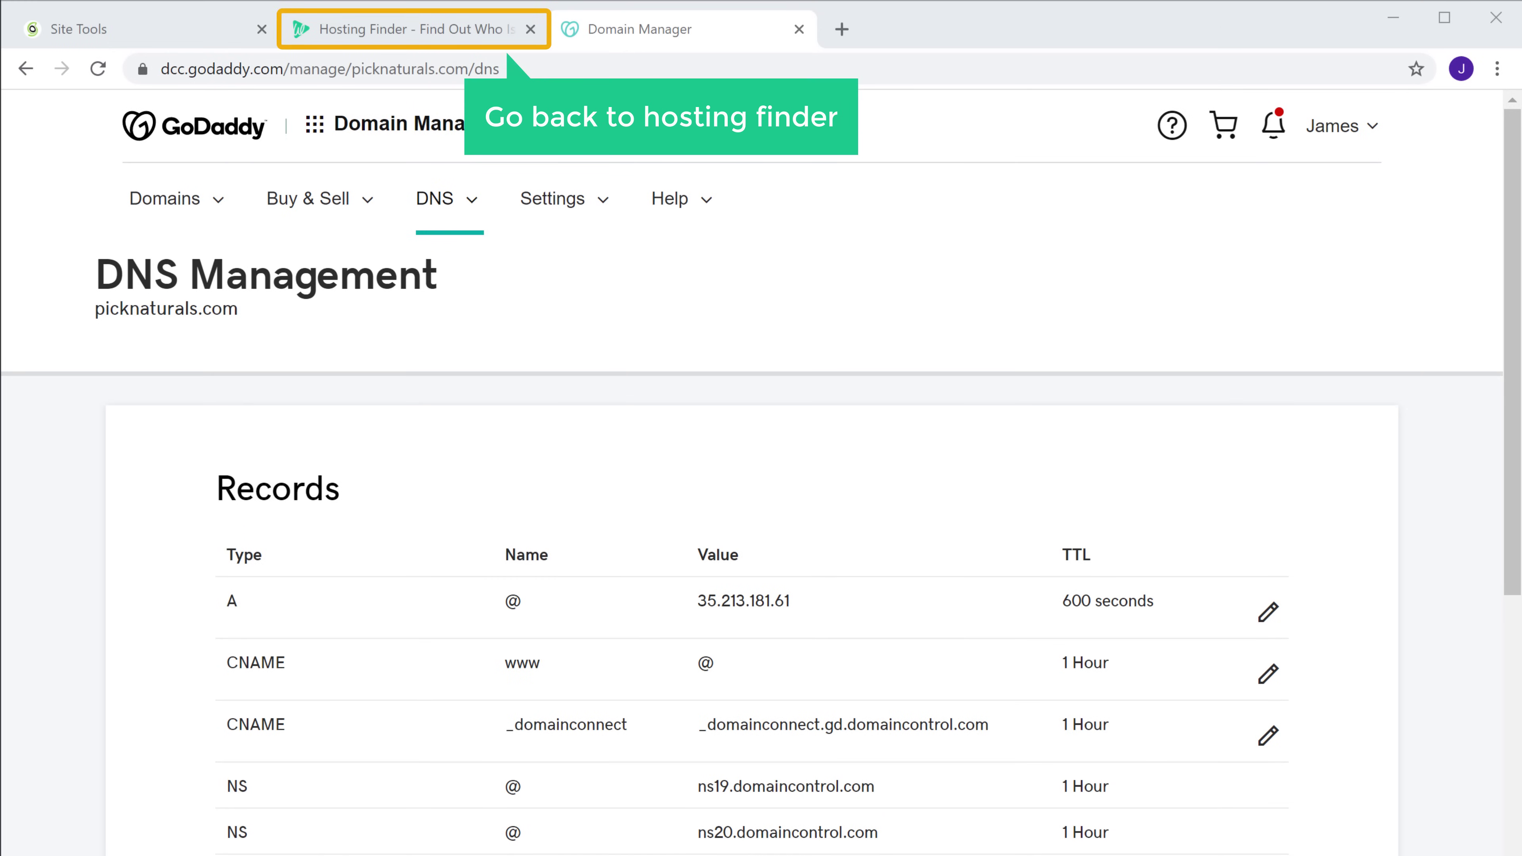
Rerun the Hosting Finder lookup for picknaturals.com so it now reports SiteGround
{"action": "left_click", "coordinate": [454, 36]}
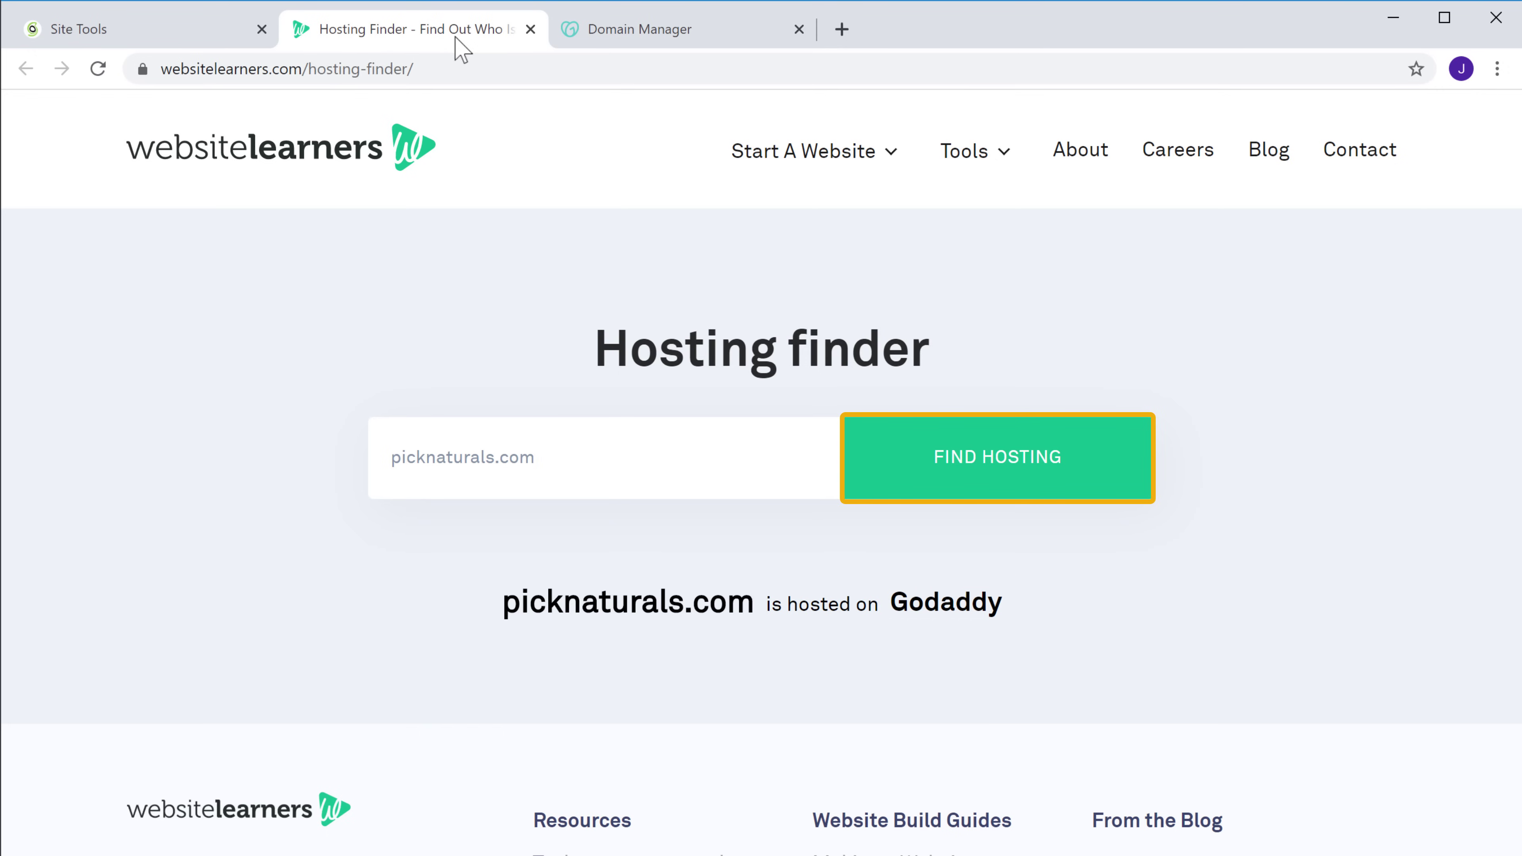
{"action": "left_click", "coordinate": [1013, 477]}
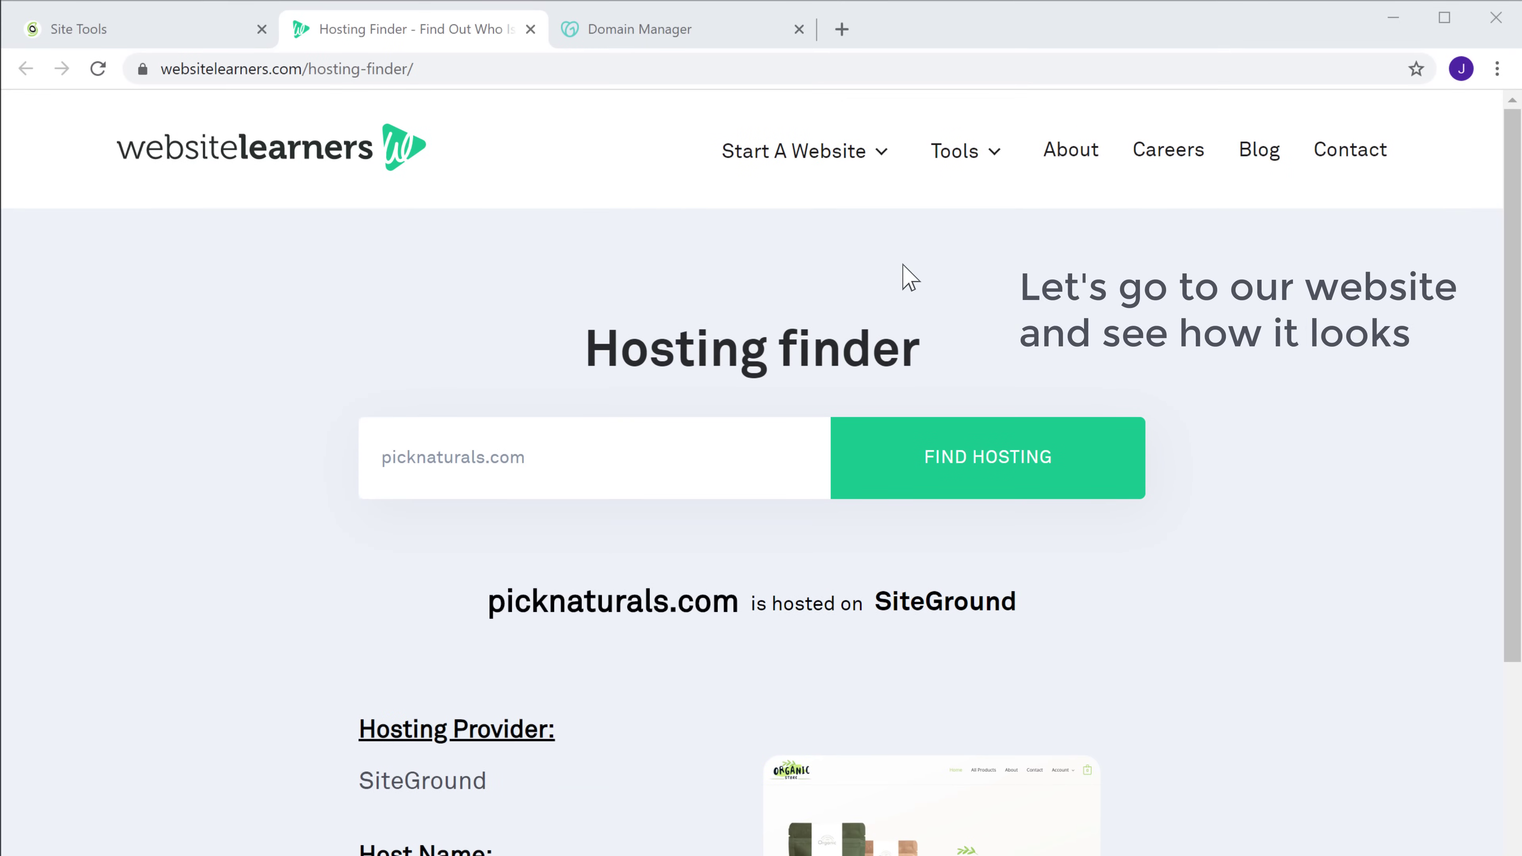
Load picknaturals.com in a new tab and check the not-secure homepage, then return to Site Tools
{"action": "left_click", "coordinate": [841, 29]}
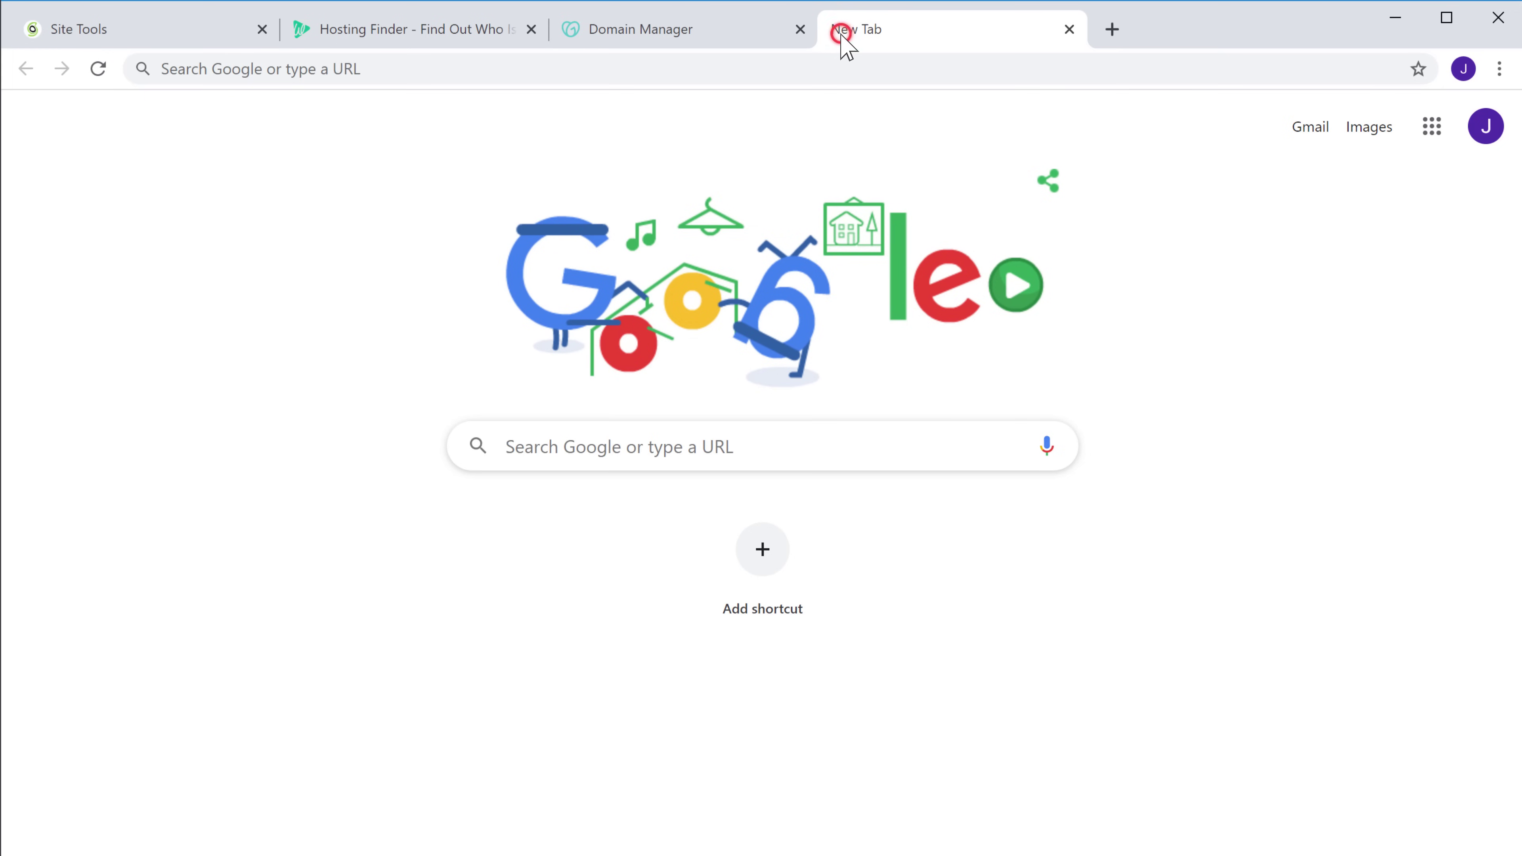
{"action": "left_click", "coordinate": [395, 72]}
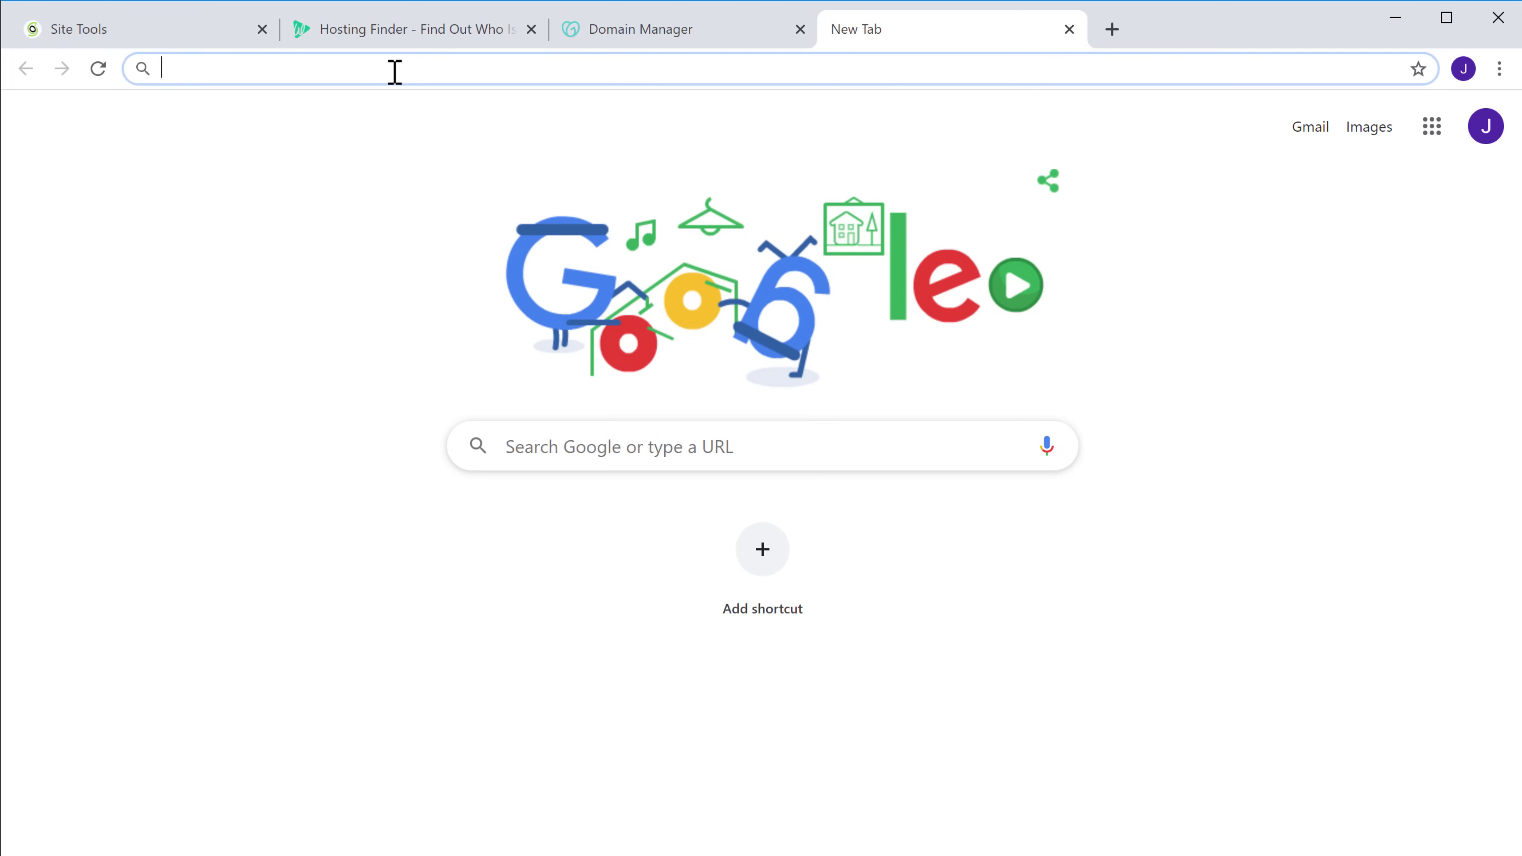
{"action": "type", "text": "picknaturals.com"}
{"action": "key", "text": "Return"}
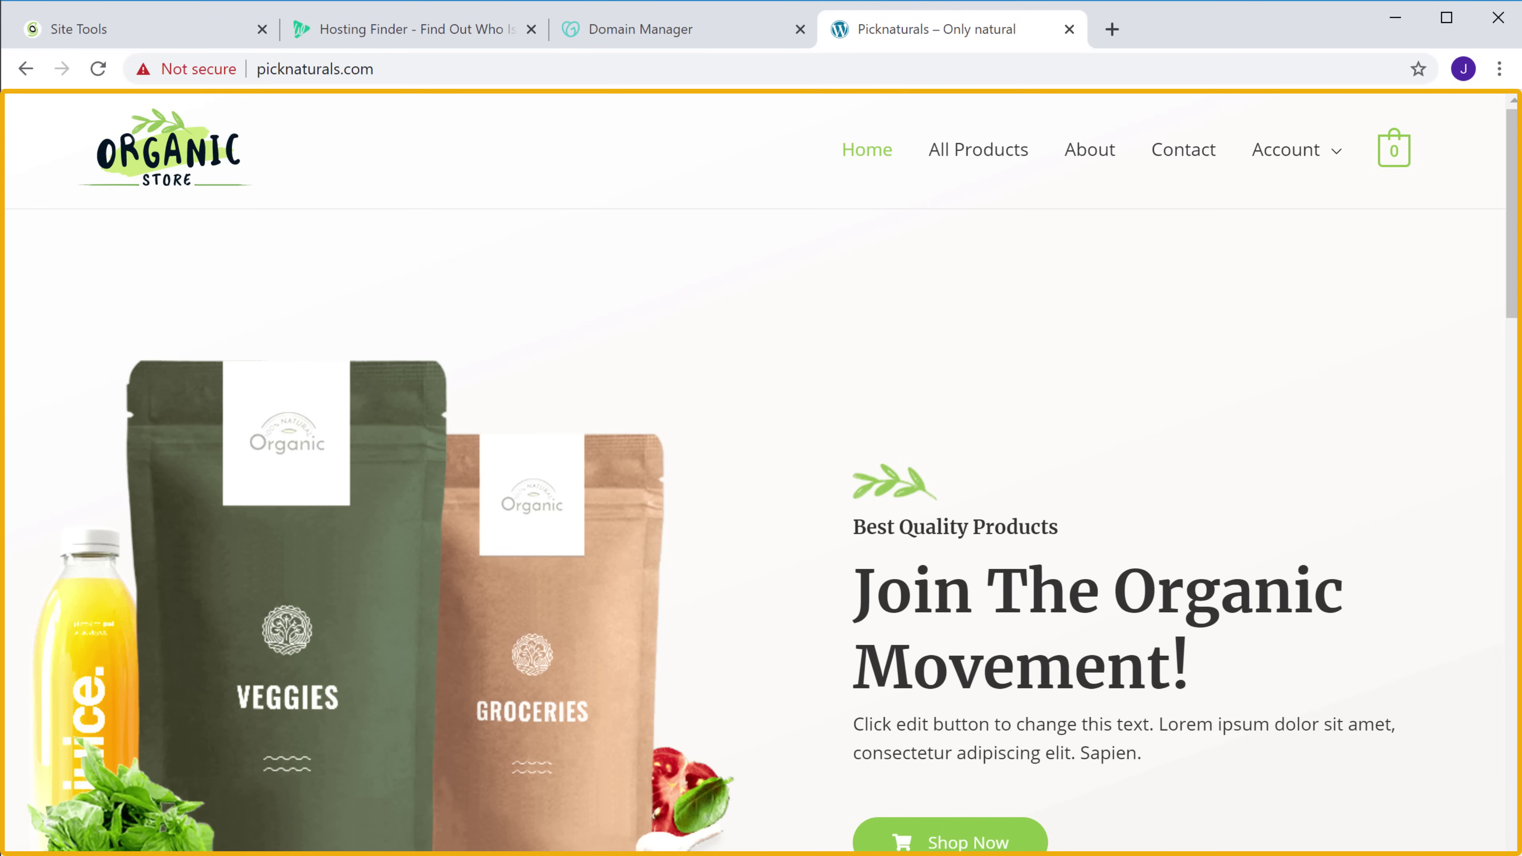
{"action": "scroll", "coordinate": [761, 474], "scroll_direction": "down", "scroll_amount": 20}
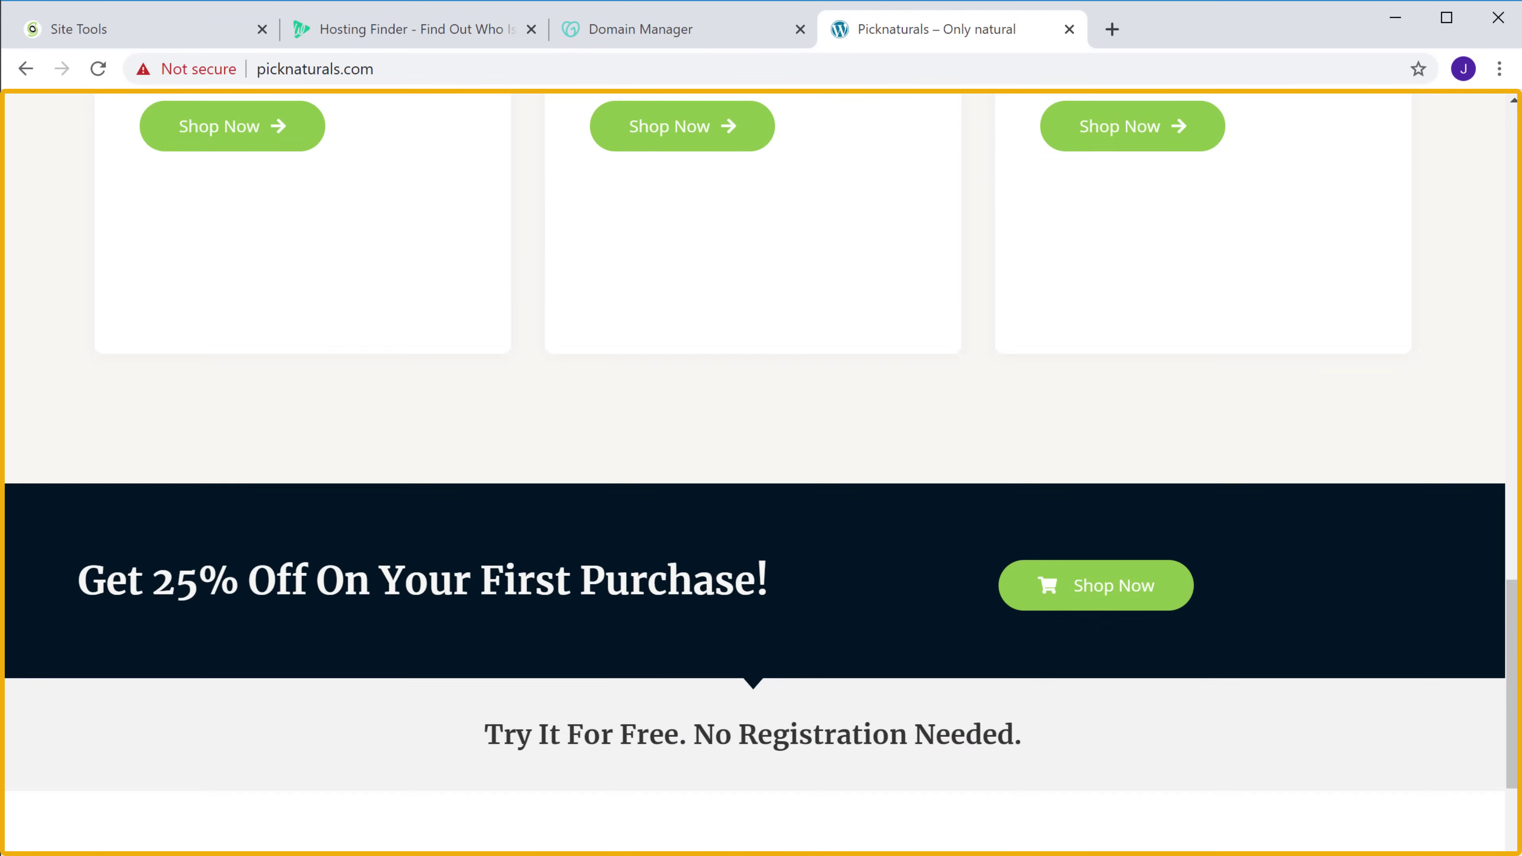
{"action": "scroll", "coordinate": [761, 473], "scroll_direction": "up", "scroll_amount": 20}
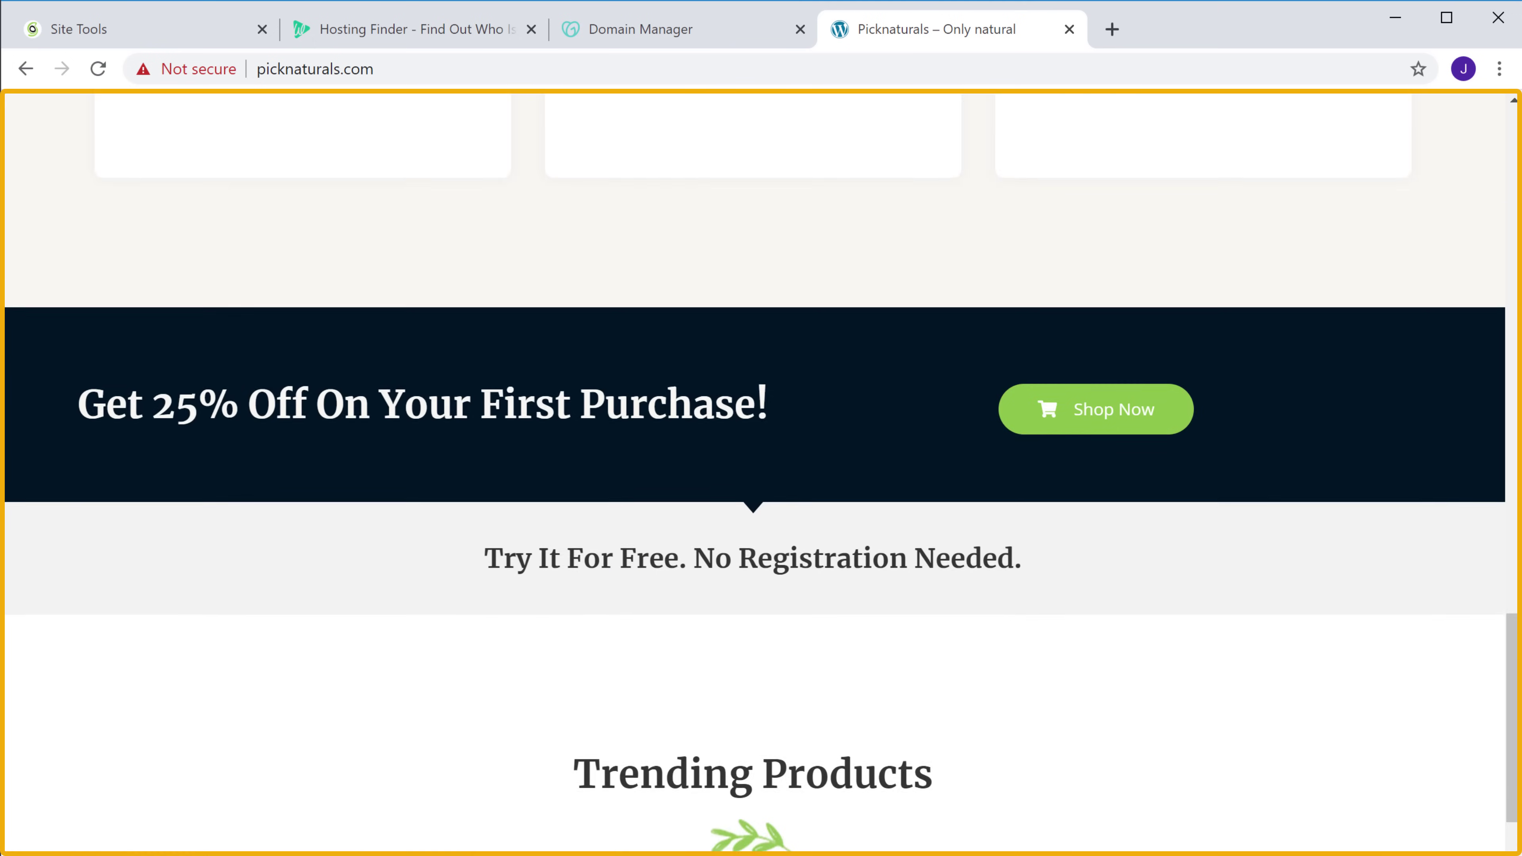
{"action": "scroll", "coordinate": [761, 473], "scroll_direction": "up", "scroll_amount": 6}
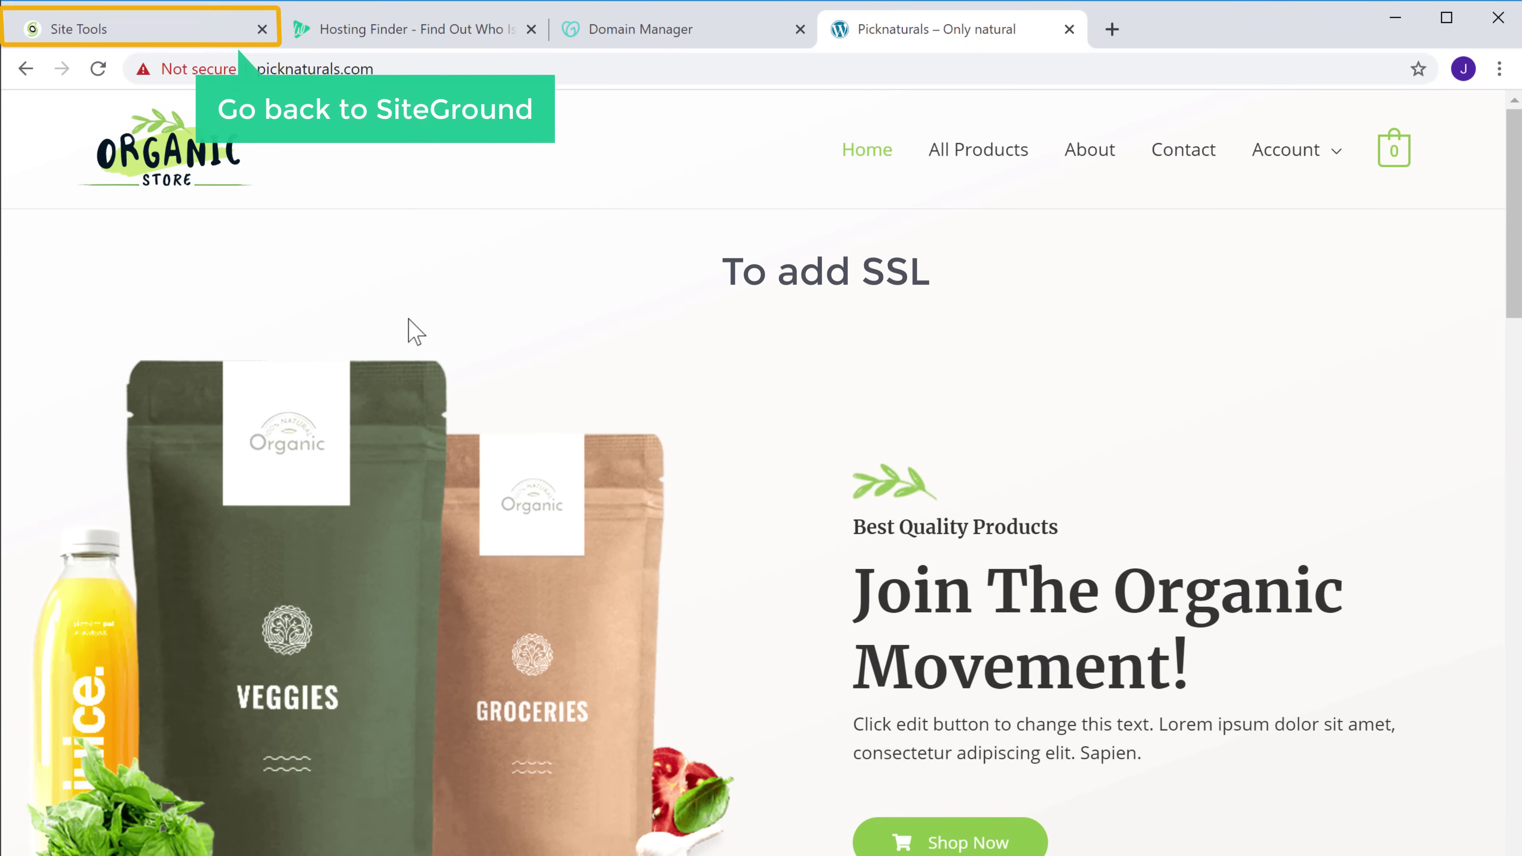
{"action": "left_click", "coordinate": [165, 29]}
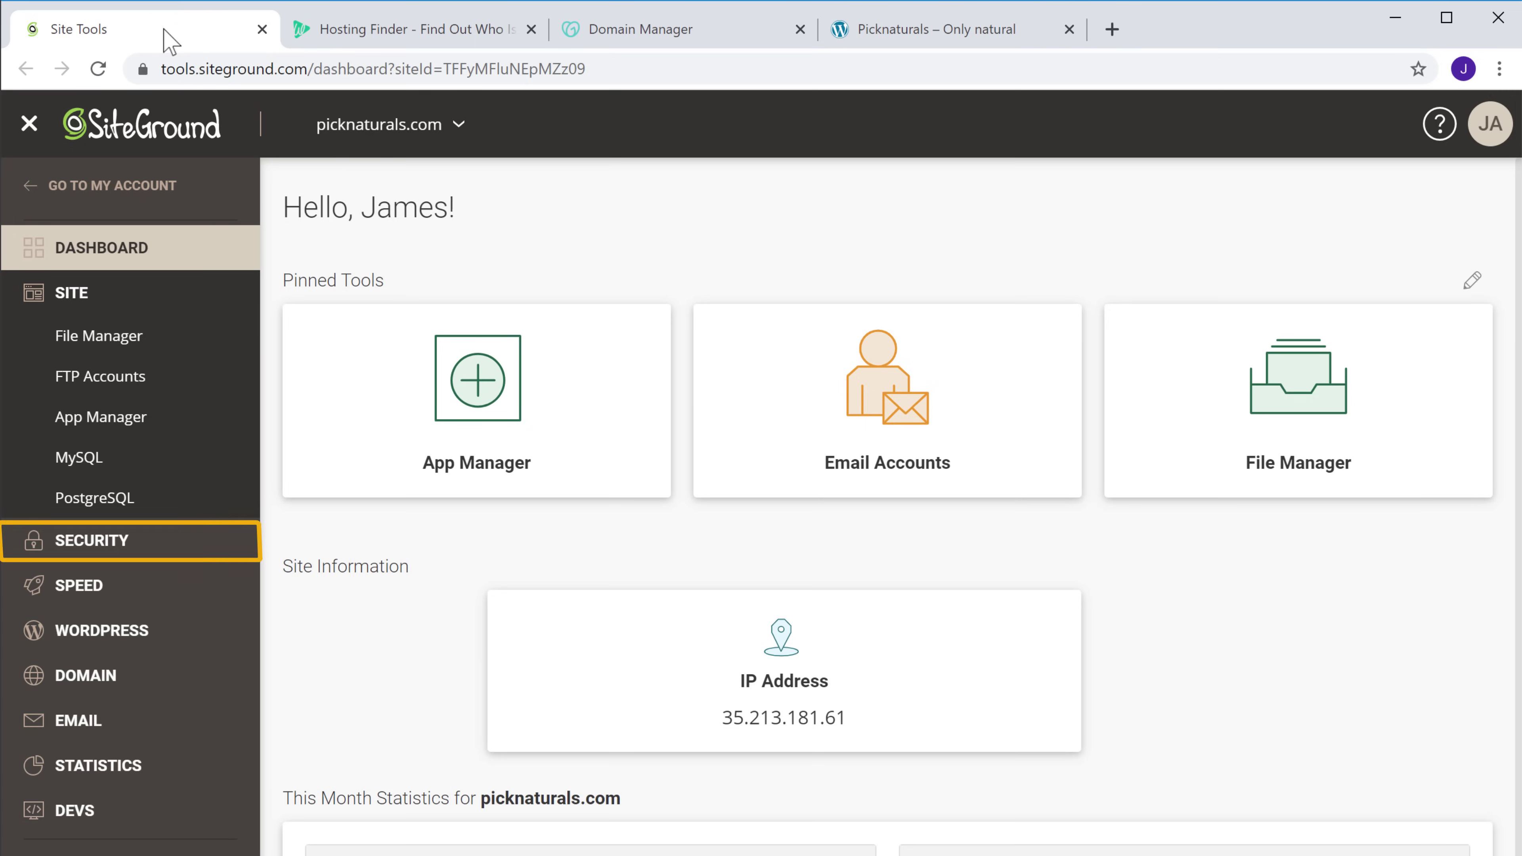
Install a Let's Encrypt certificate for picknaturals.com through Security > SSL Manager
{"action": "left_click", "coordinate": [88, 549]}
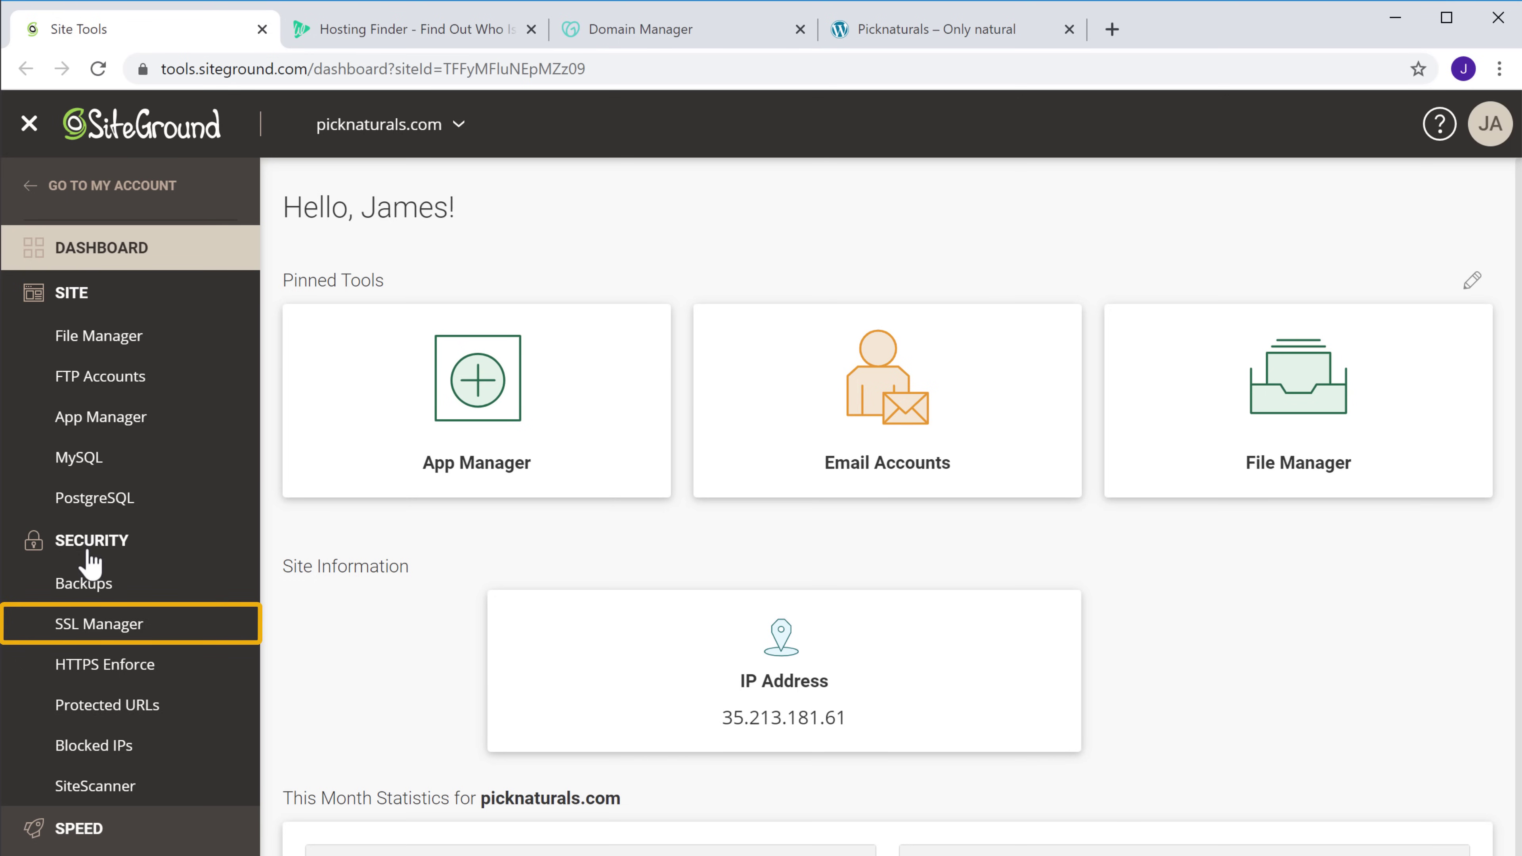
{"action": "left_click", "coordinate": [99, 627]}
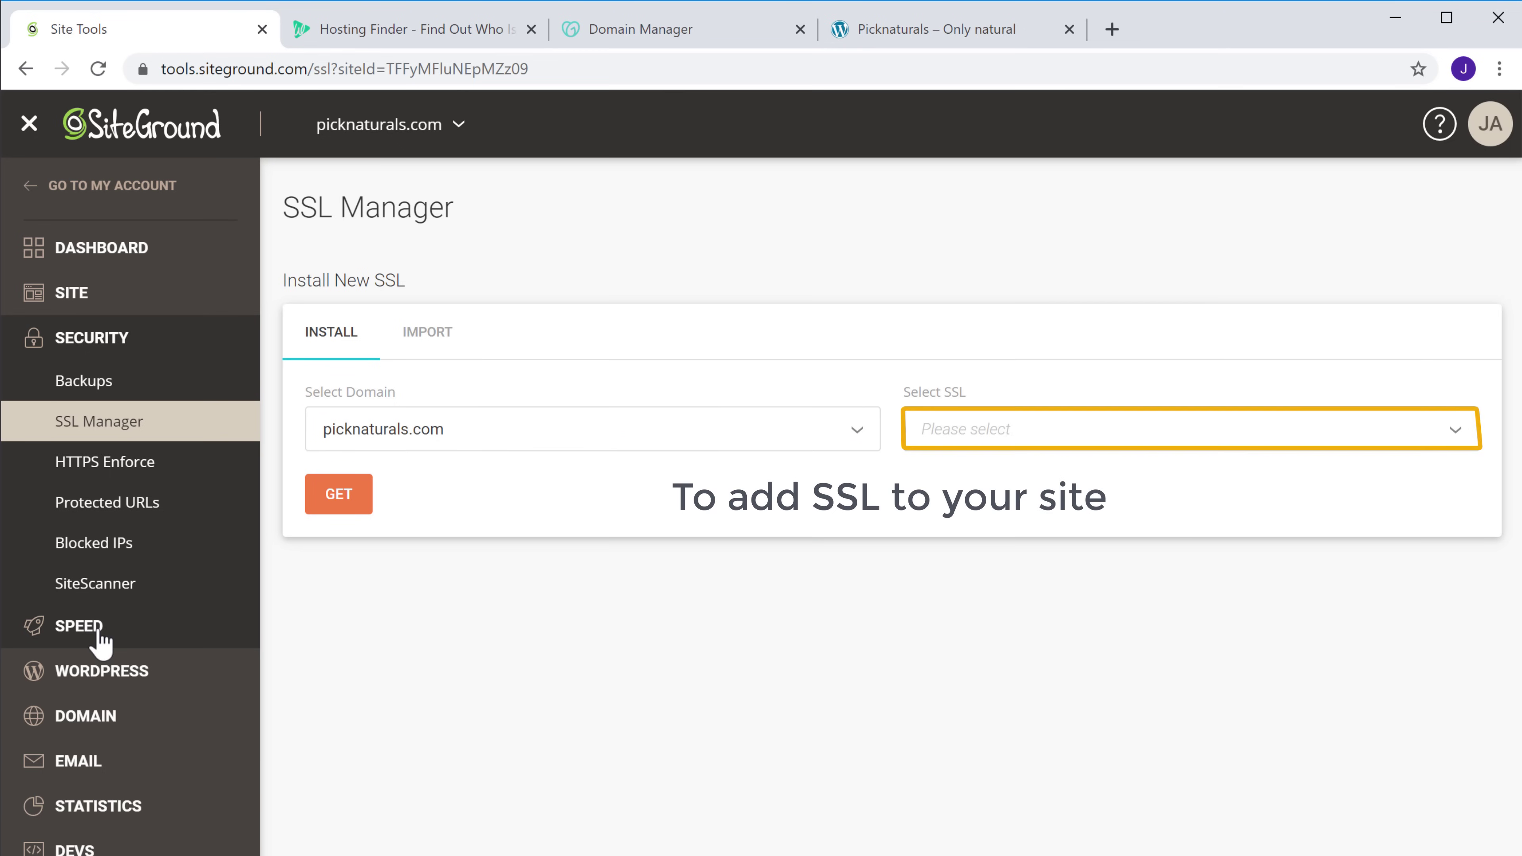
{"action": "left_click", "coordinate": [1458, 437]}
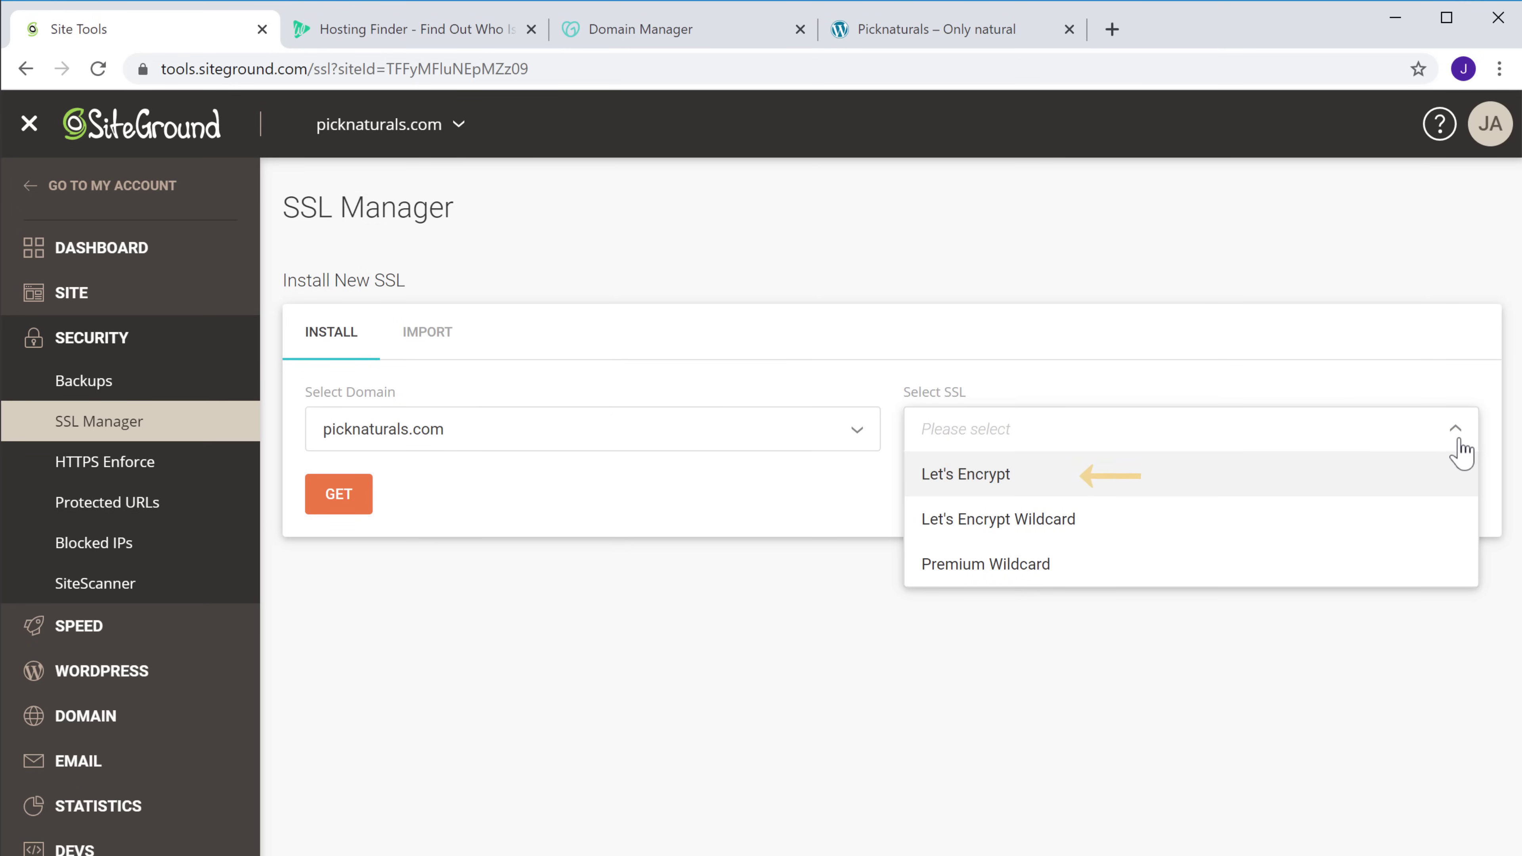
{"action": "left_click", "coordinate": [982, 487]}
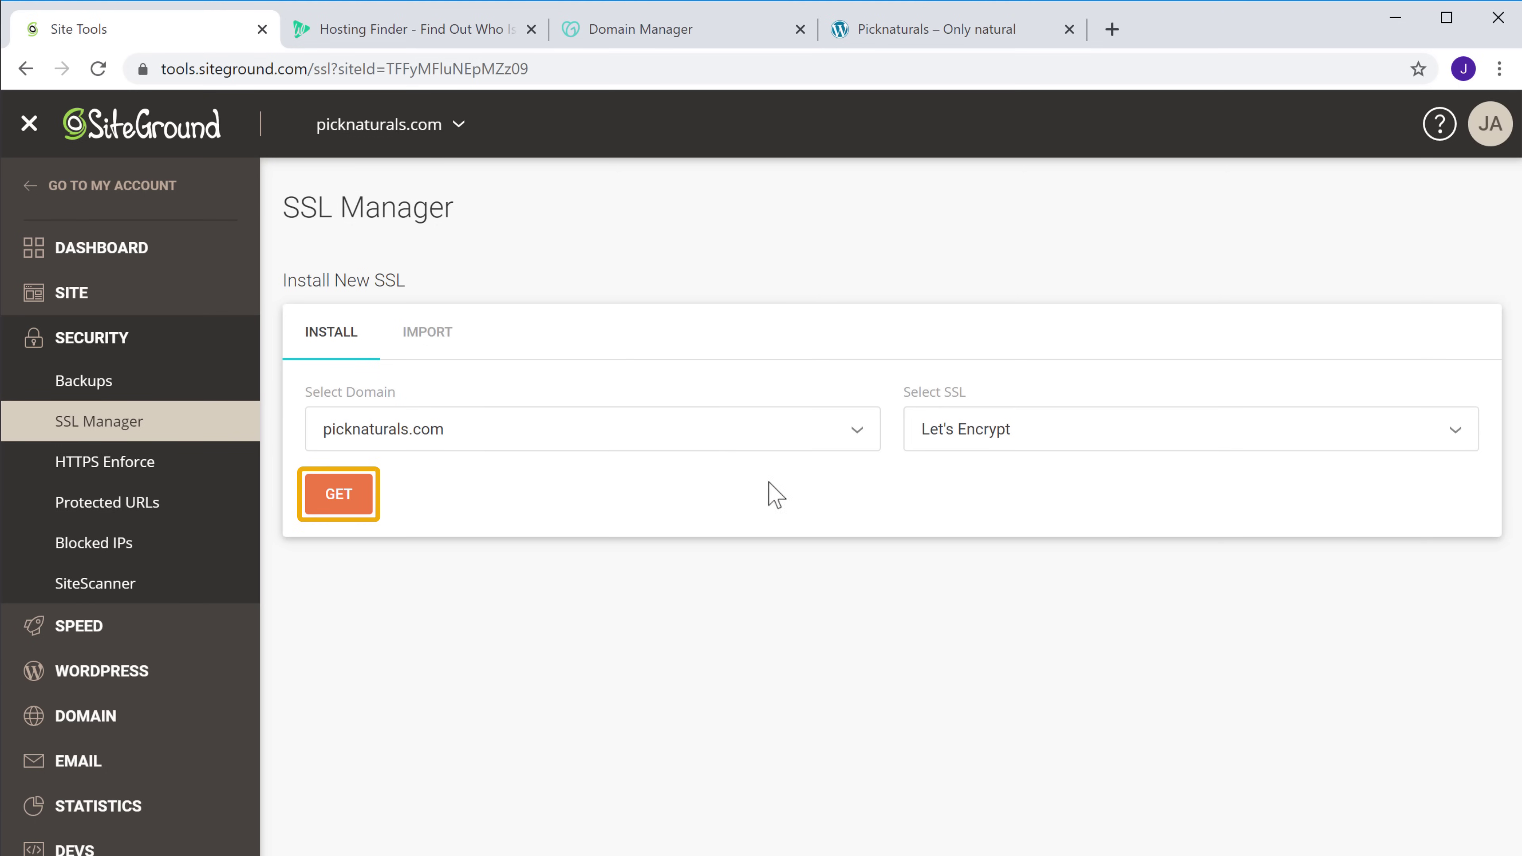
{"action": "left_click", "coordinate": [339, 507]}
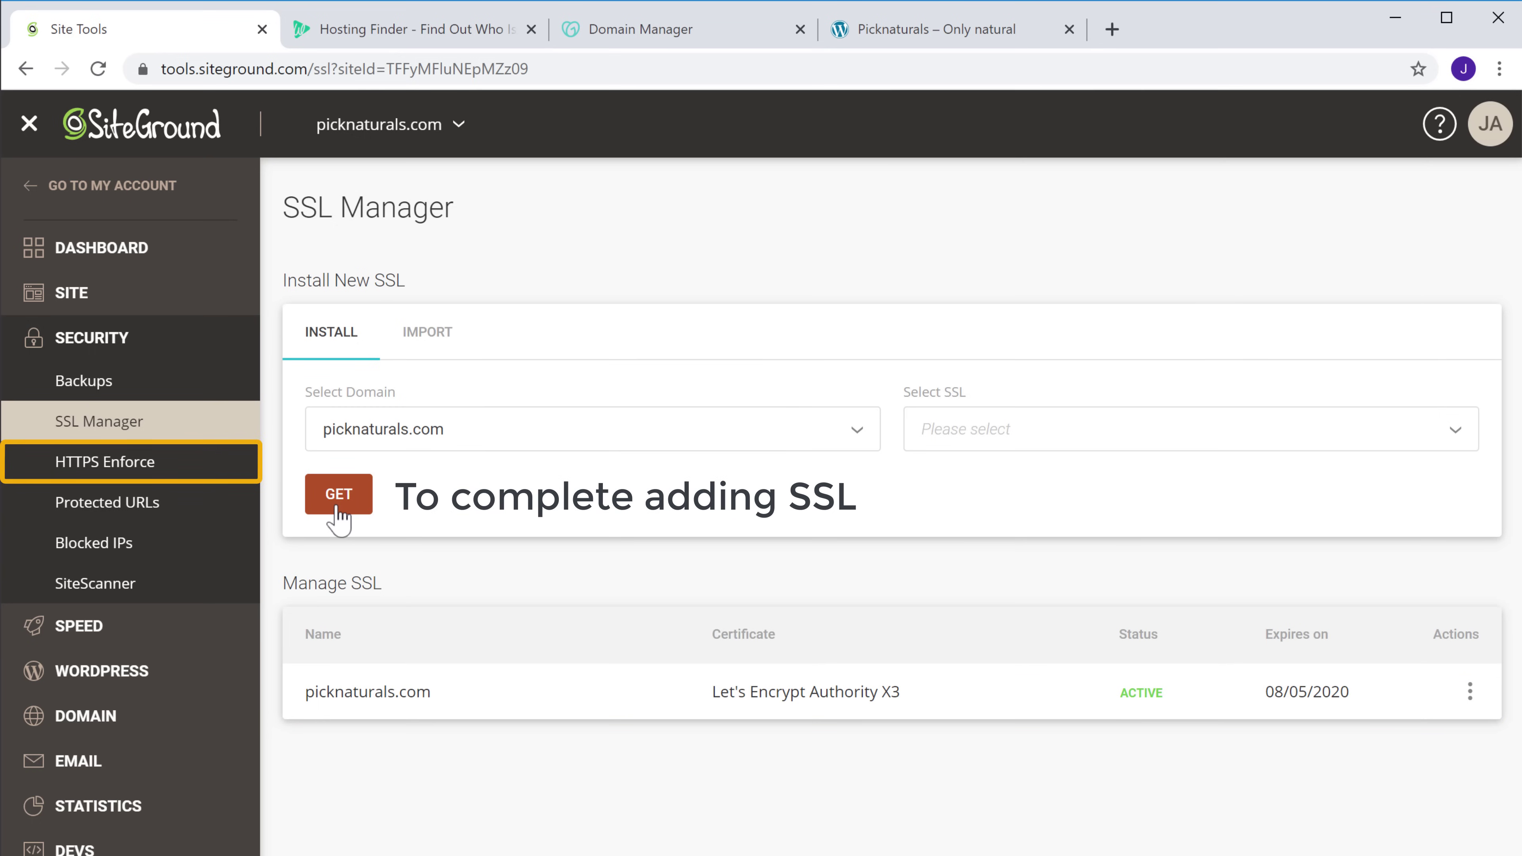
Switch on HTTPS Enforce for picknaturals.com, then go back to the Picknaturals store tab
{"action": "left_click", "coordinate": [81, 473]}
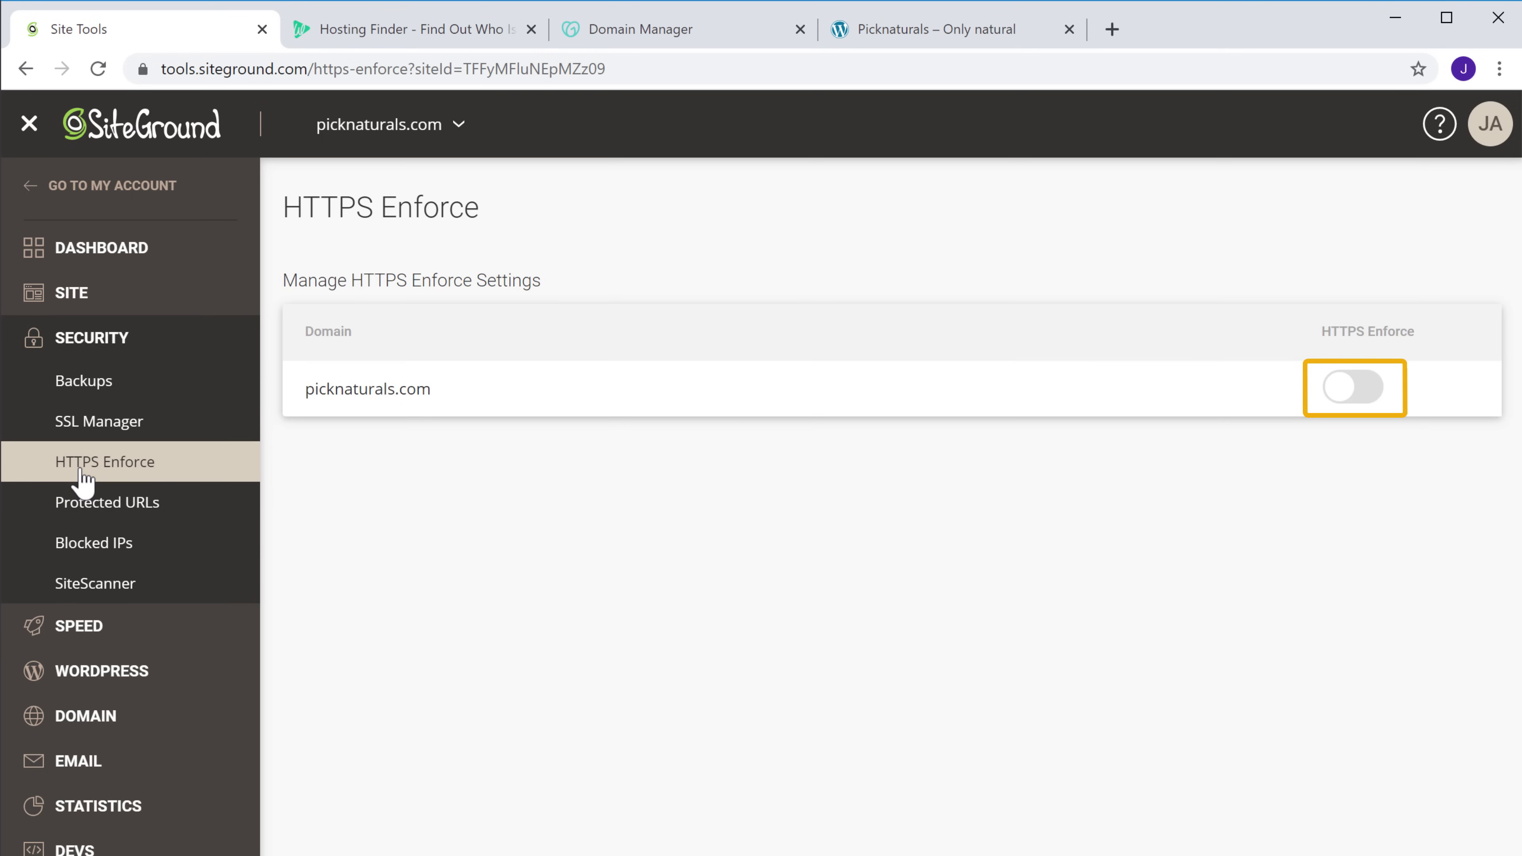
{"action": "left_click", "coordinate": [1332, 391]}
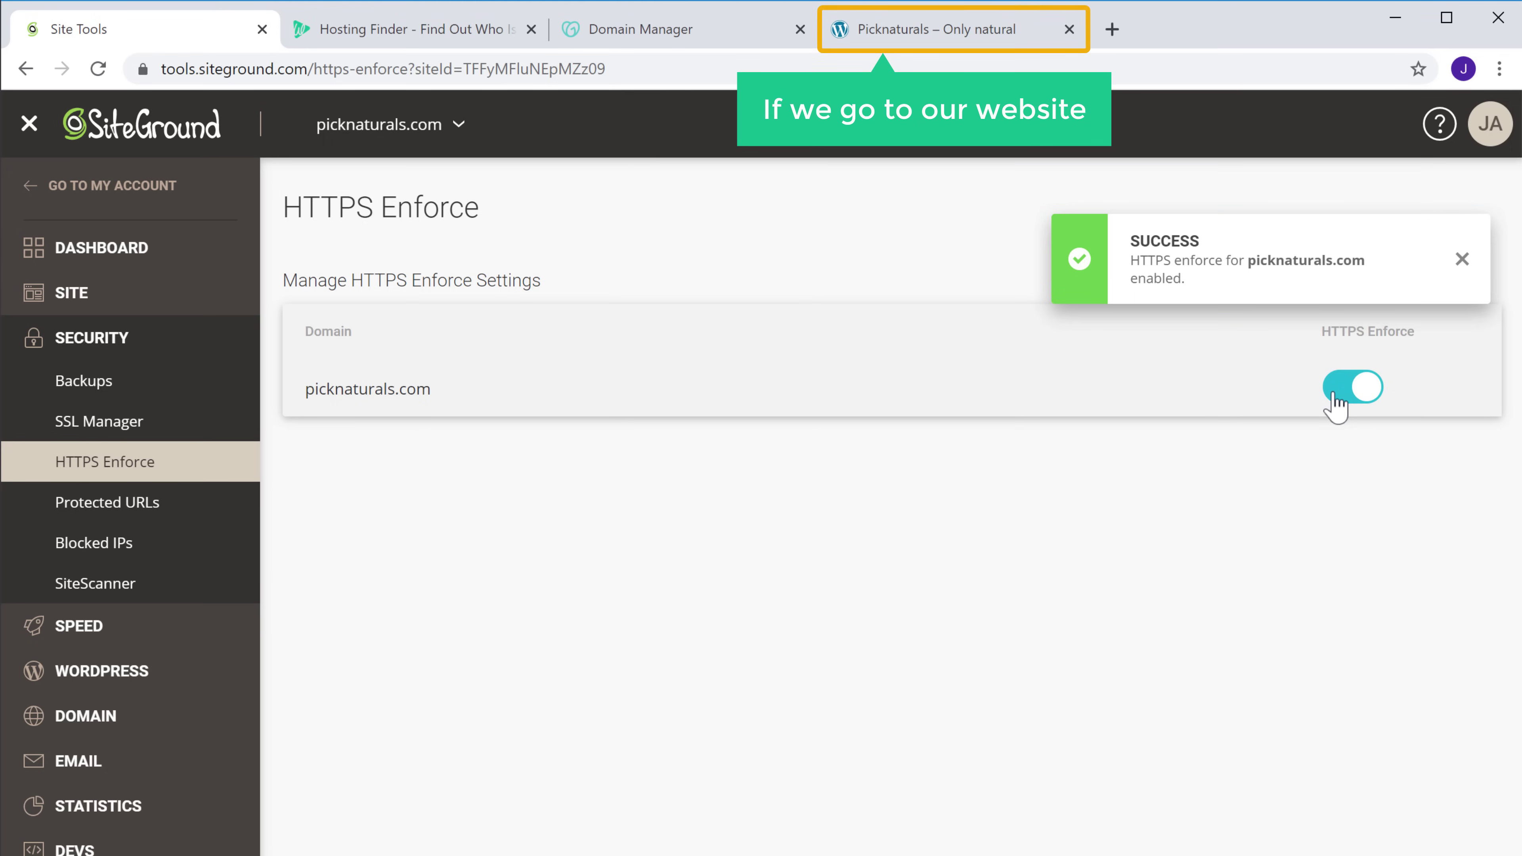
{"action": "left_click", "coordinate": [910, 42]}
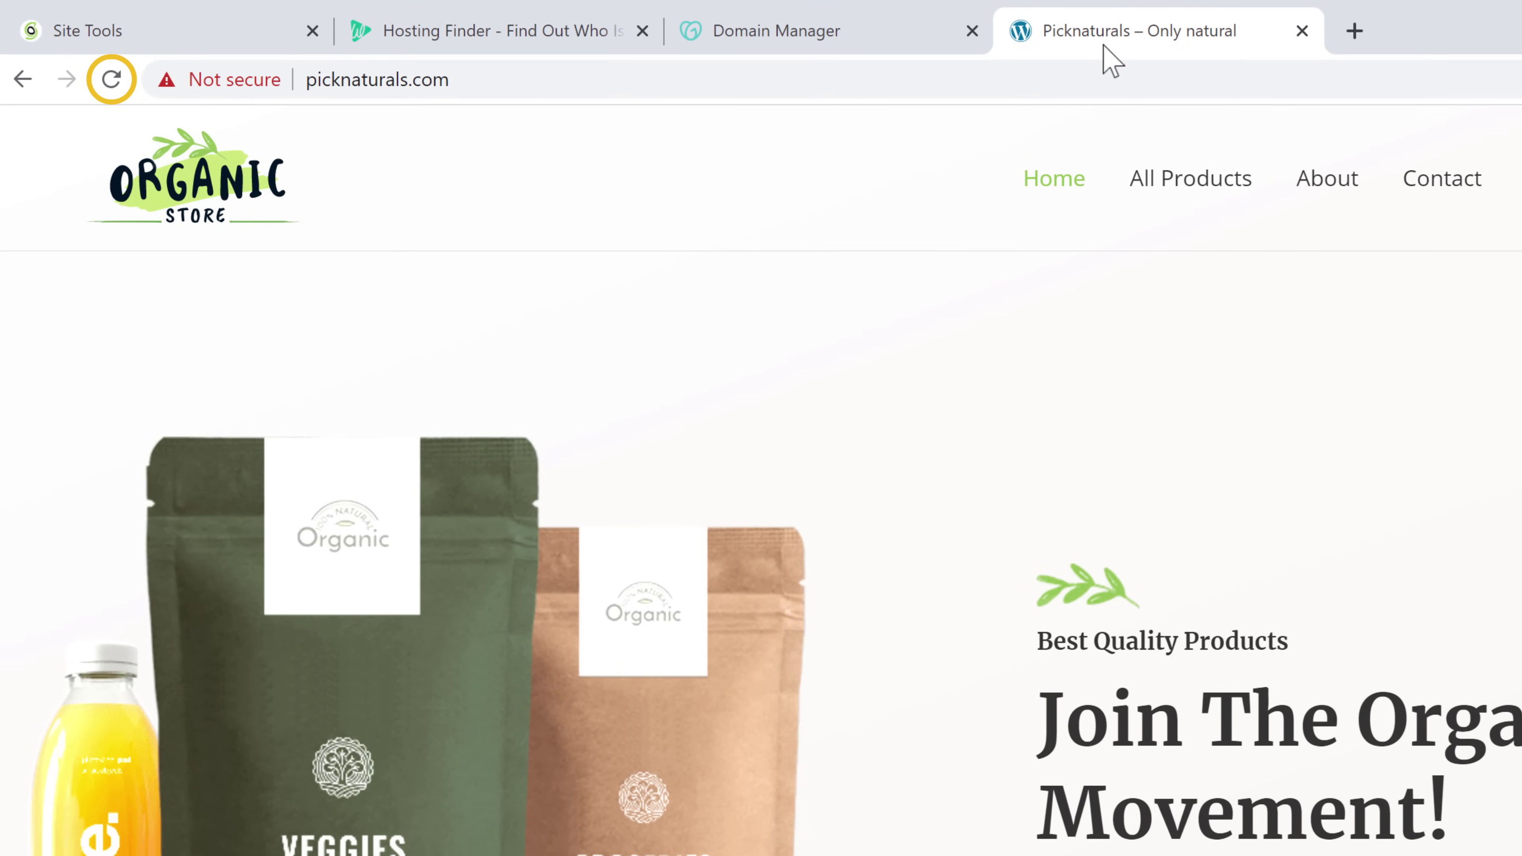